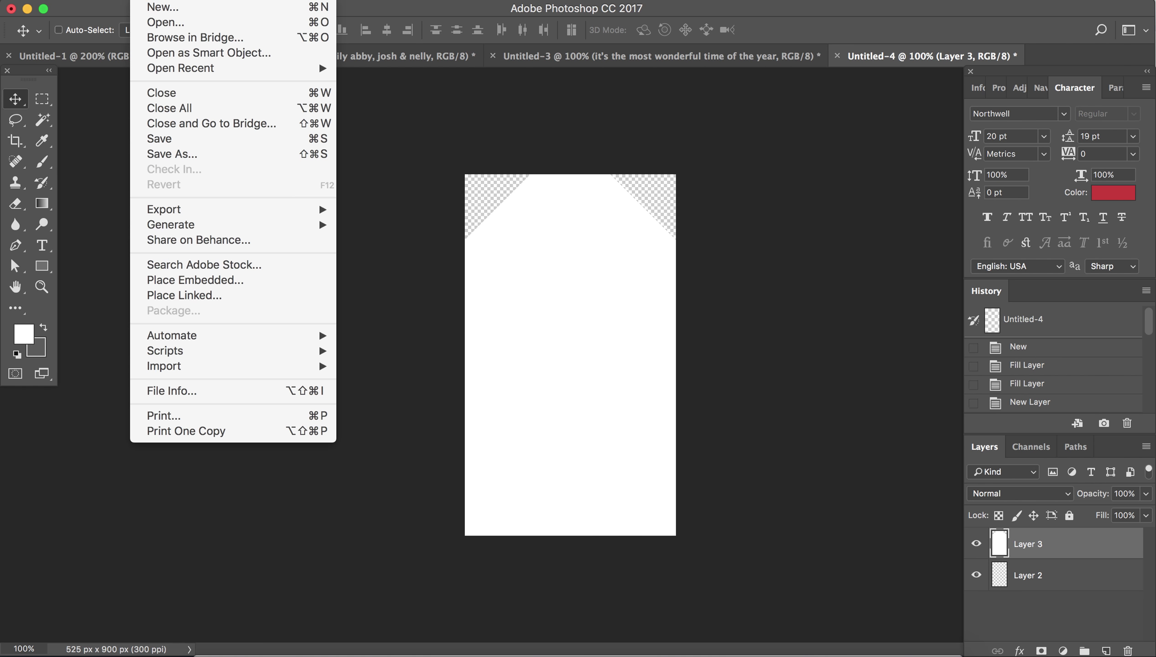
# Start a new document with its width set to 1.75 inches
pyautogui.click(159, 18)
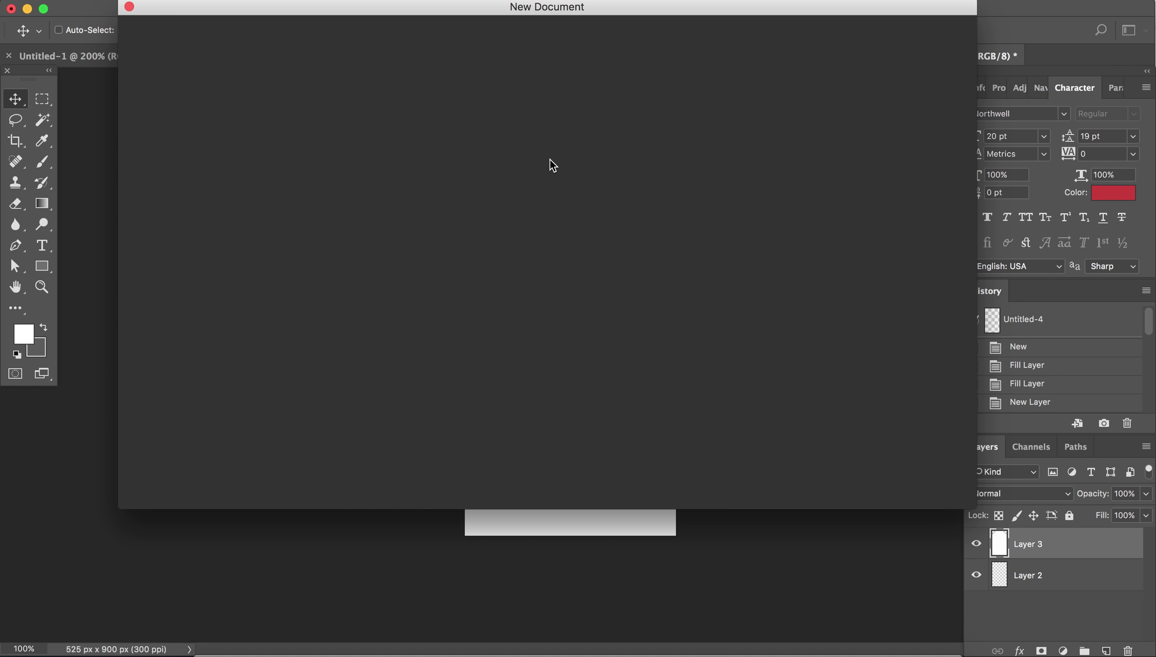
pyautogui.click(782, 150)
pyautogui.doubleClick(783, 151)
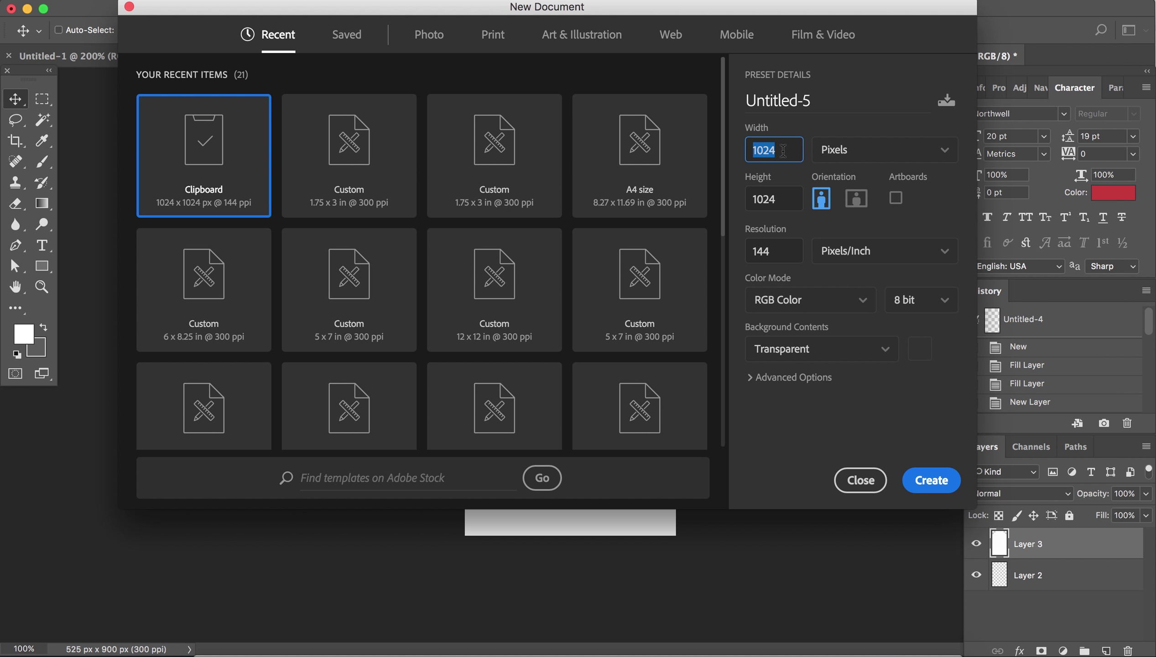
pyautogui.write('1.75')
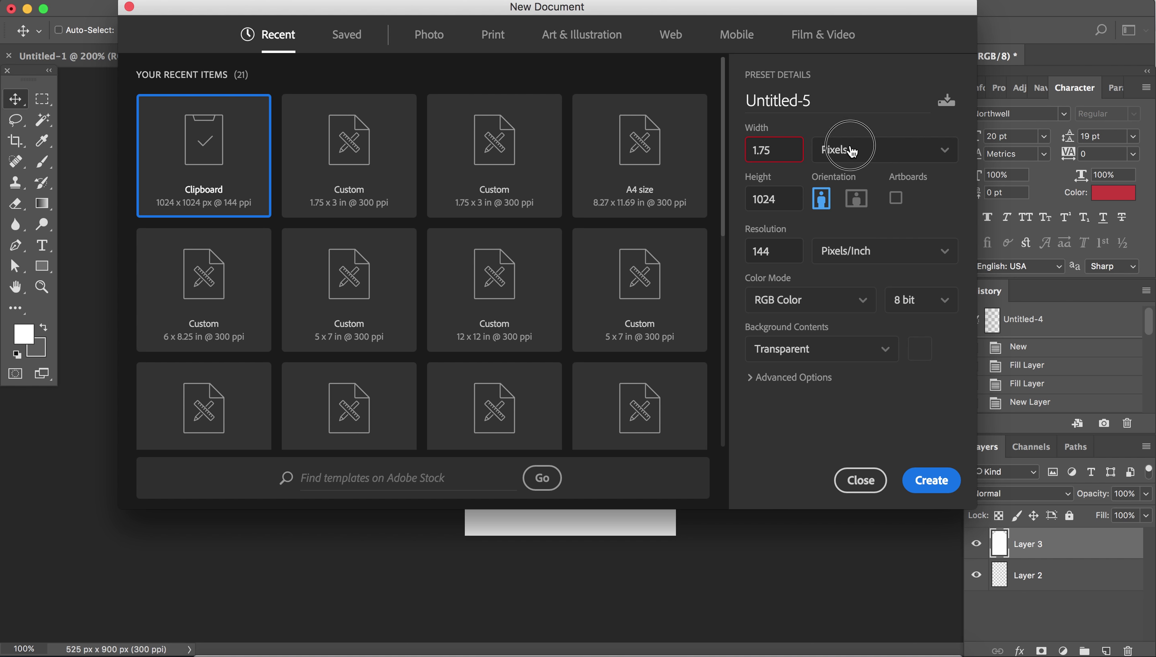
pyautogui.click(852, 151)
pyautogui.click(864, 203)
# Set height 3 inches and resolution 300 ppi, then create the transparent document
pyautogui.doubleClick(789, 151)
pyautogui.write('1')
pyautogui.doubleClick(784, 197)
pyautogui.write('3')
pyautogui.doubleClick(774, 250)
pyautogui.write('3')
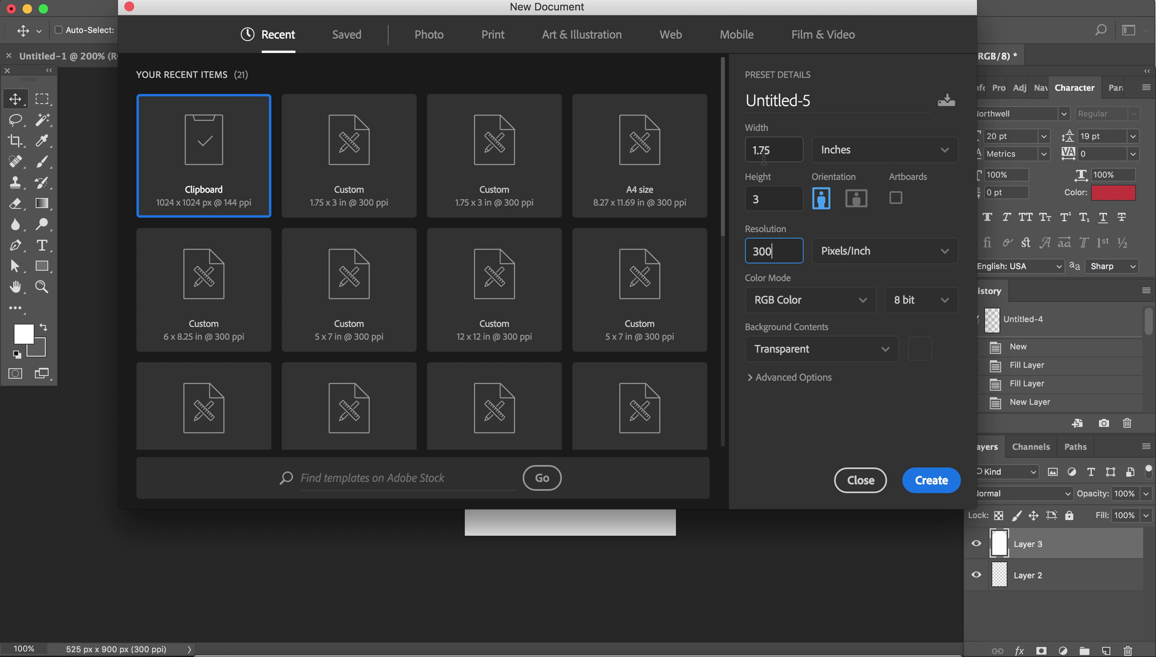
pyautogui.click(932, 480)
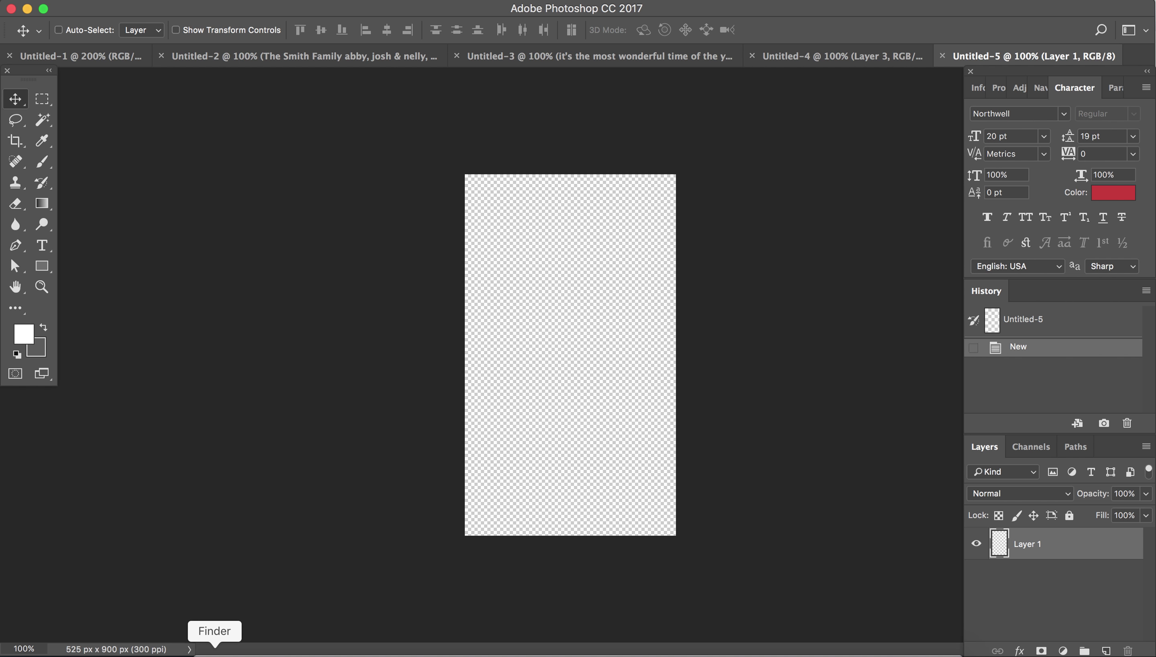
pyautogui.click(206, 650)
# Place Gift Tag Canvas.png into Untitled-5 and add an empty Layer 1 above it
pyautogui.click(286, 177)
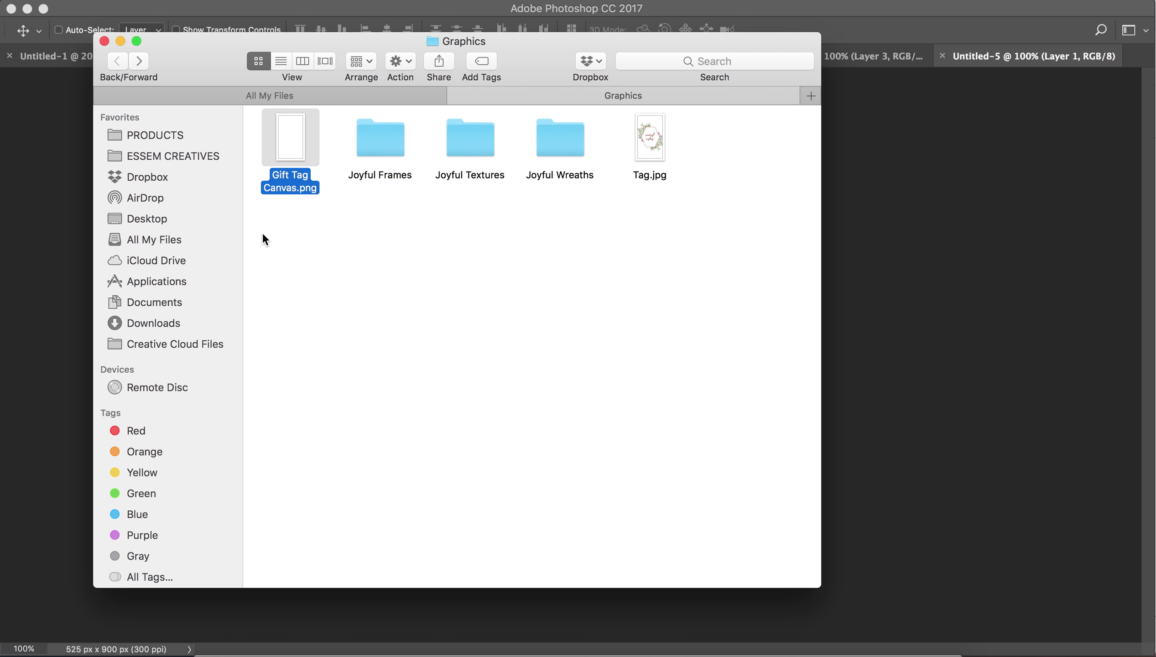
pyautogui.moveTo(290, 172); pyautogui.dragTo(901, 394)
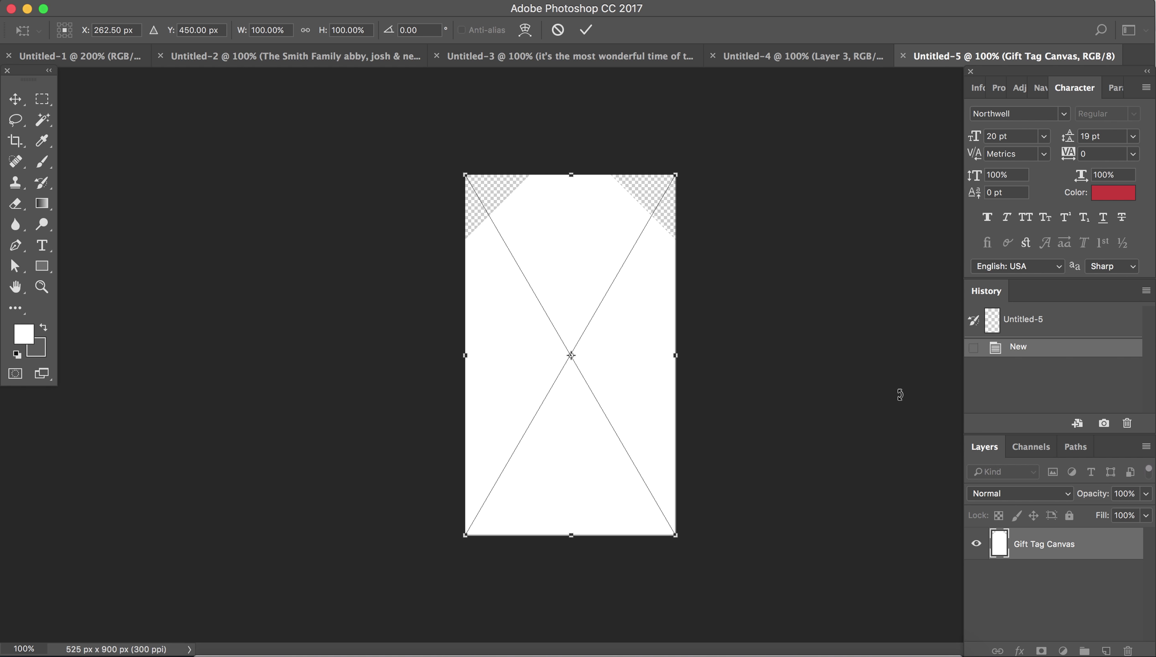
pyautogui.press('Return')
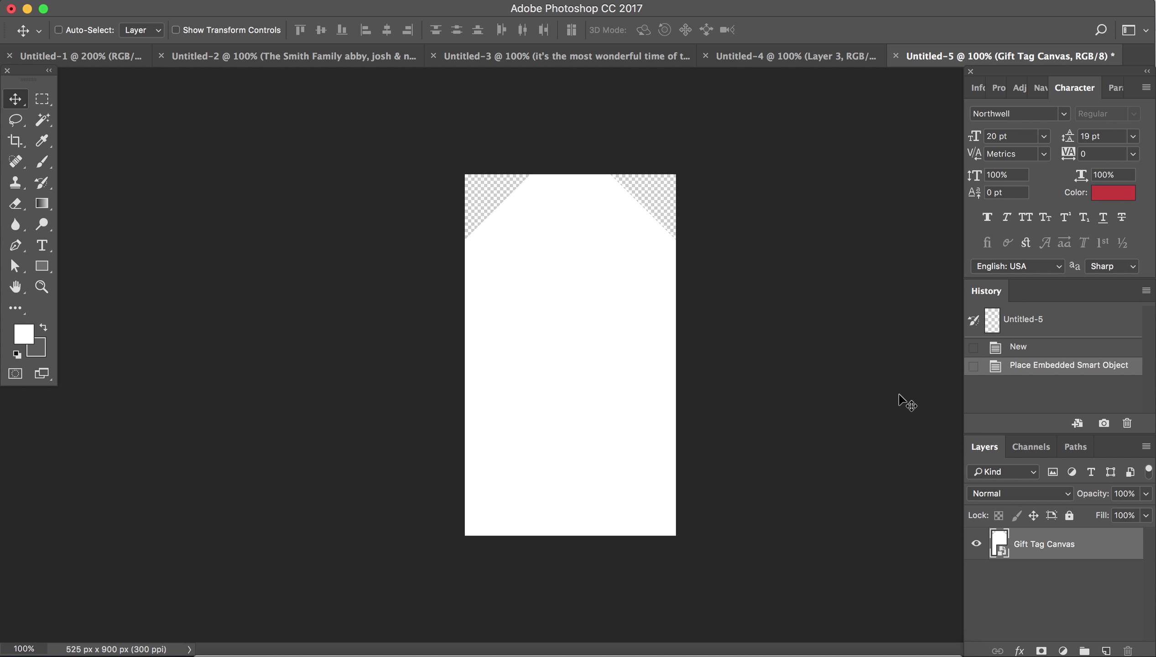
pyautogui.click(1106, 651)
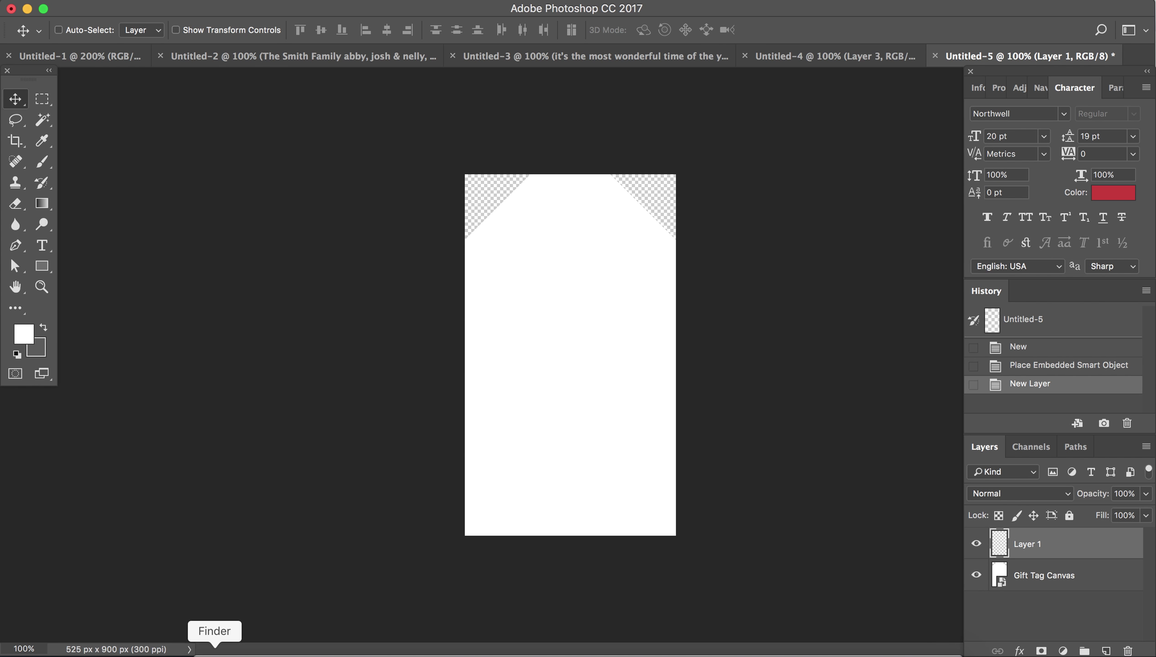
pyautogui.click(215, 651)
# Browse the Joyful Frames folder, preview 4 Frame.png, and return to Graphics
pyautogui.doubleClick(395, 155)
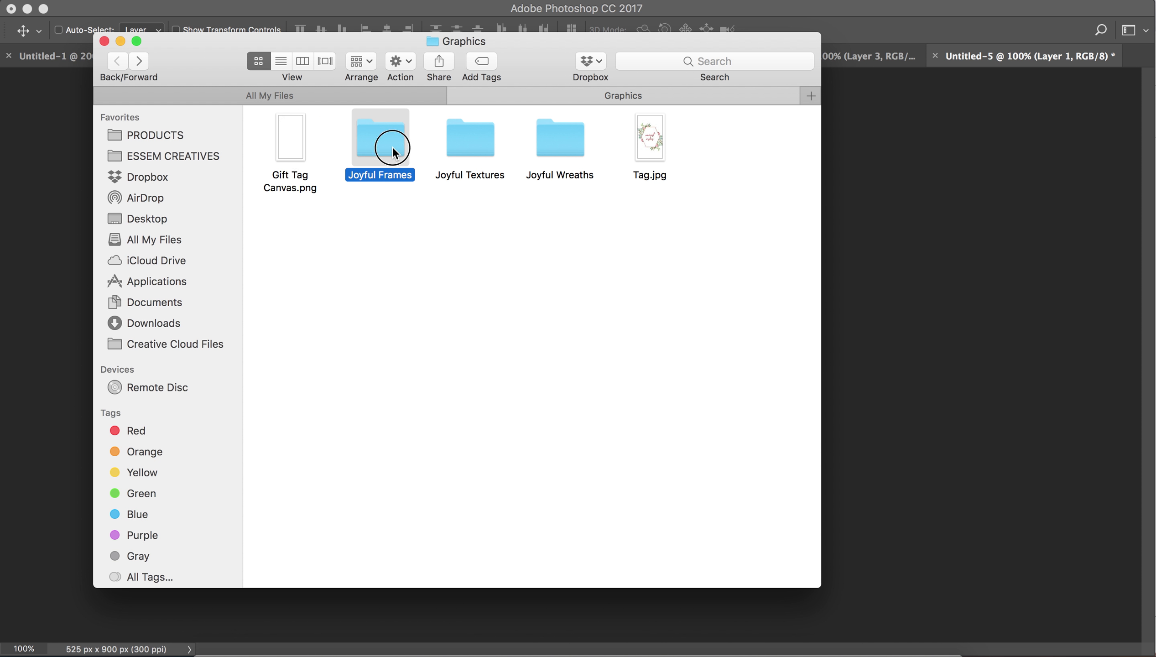
pyautogui.scroll(-5, 429, 264)
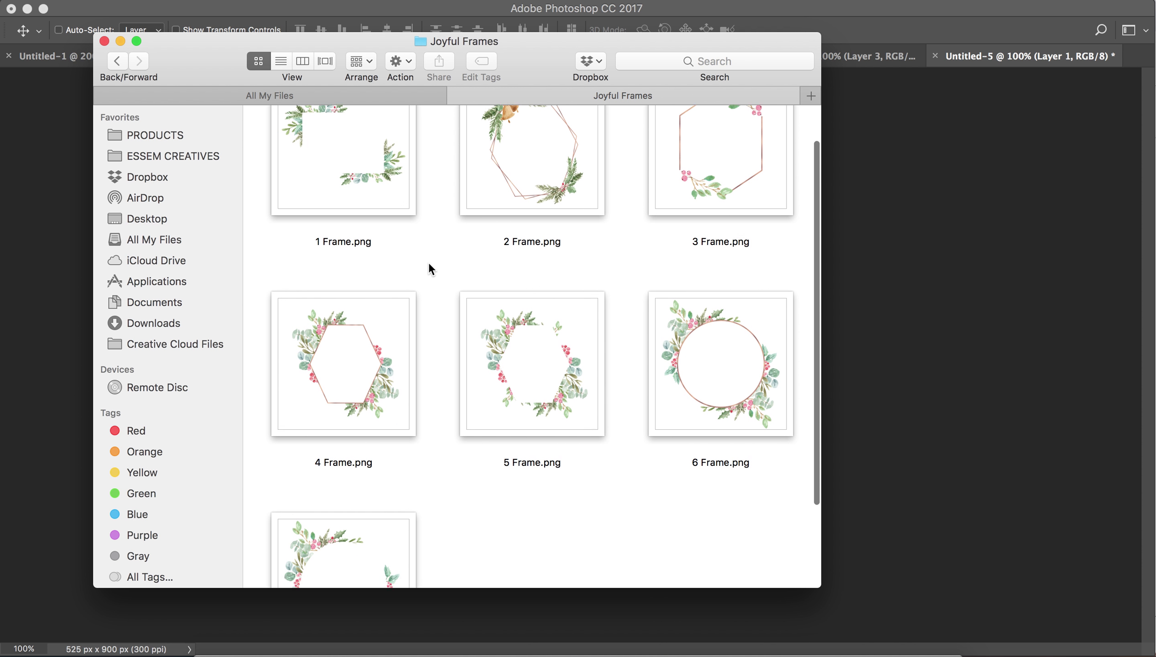
pyautogui.doubleClick(374, 290)
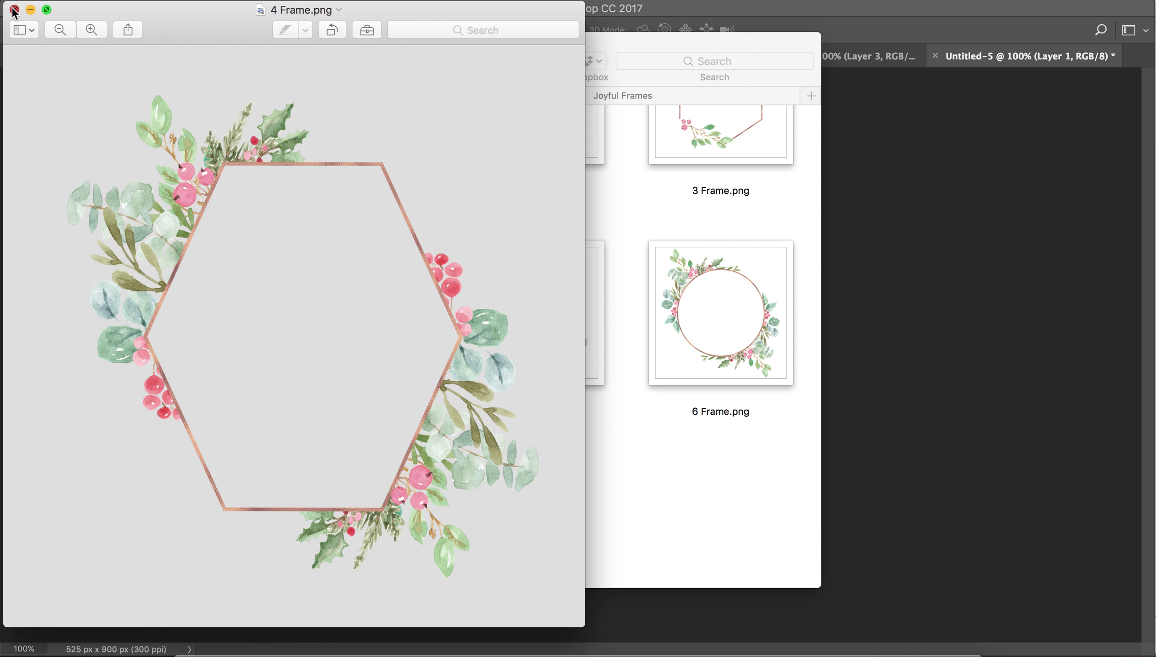
pyautogui.click(14, 9)
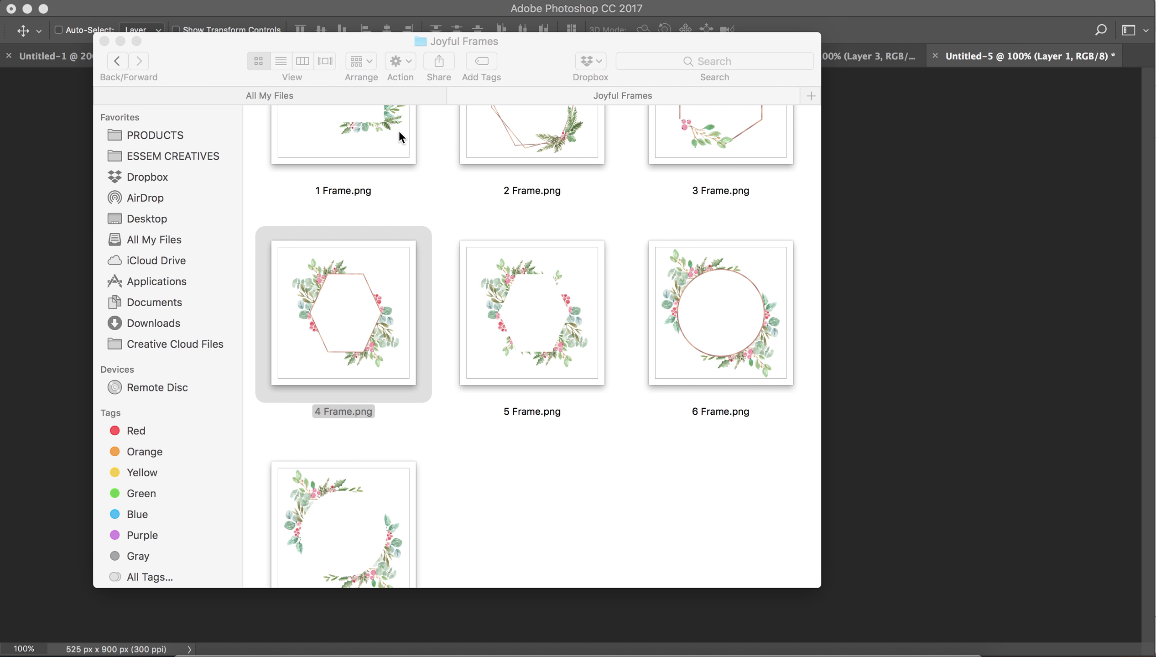
pyautogui.click(117, 62)
# Open the Joyful Wreaths folder and drag 11 Wreath.png onto the gift tag
pyautogui.doubleClick(554, 138)
pyautogui.scroll(-1, 465, 298)
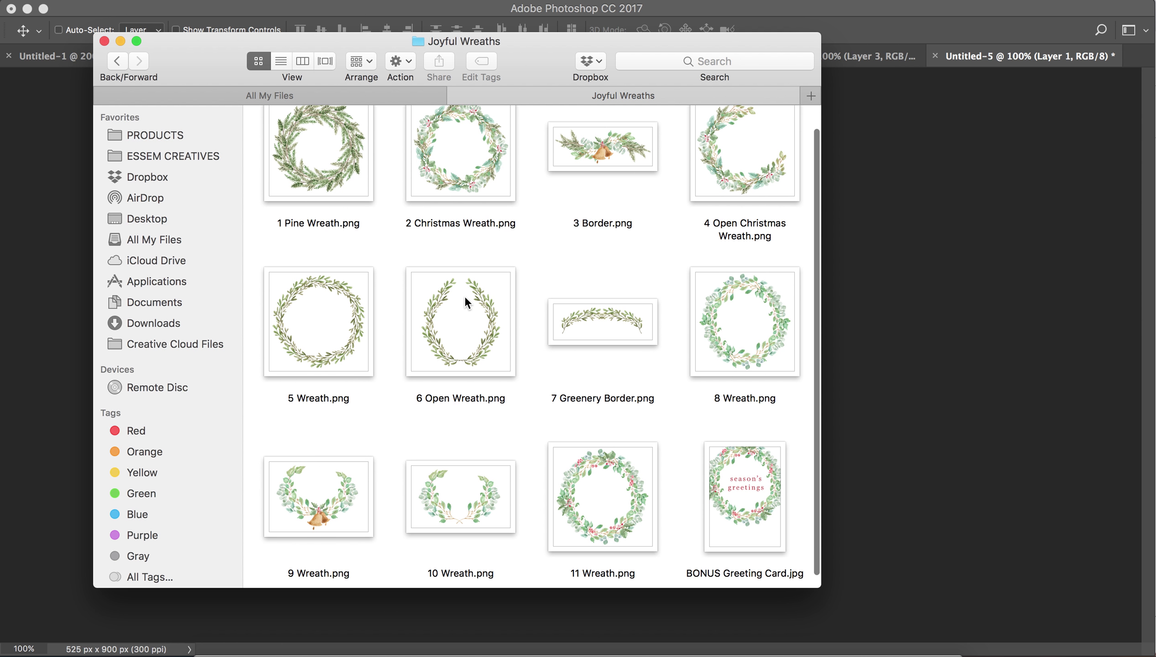
pyautogui.scroll(-1, 464, 295)
pyautogui.click(612, 457)
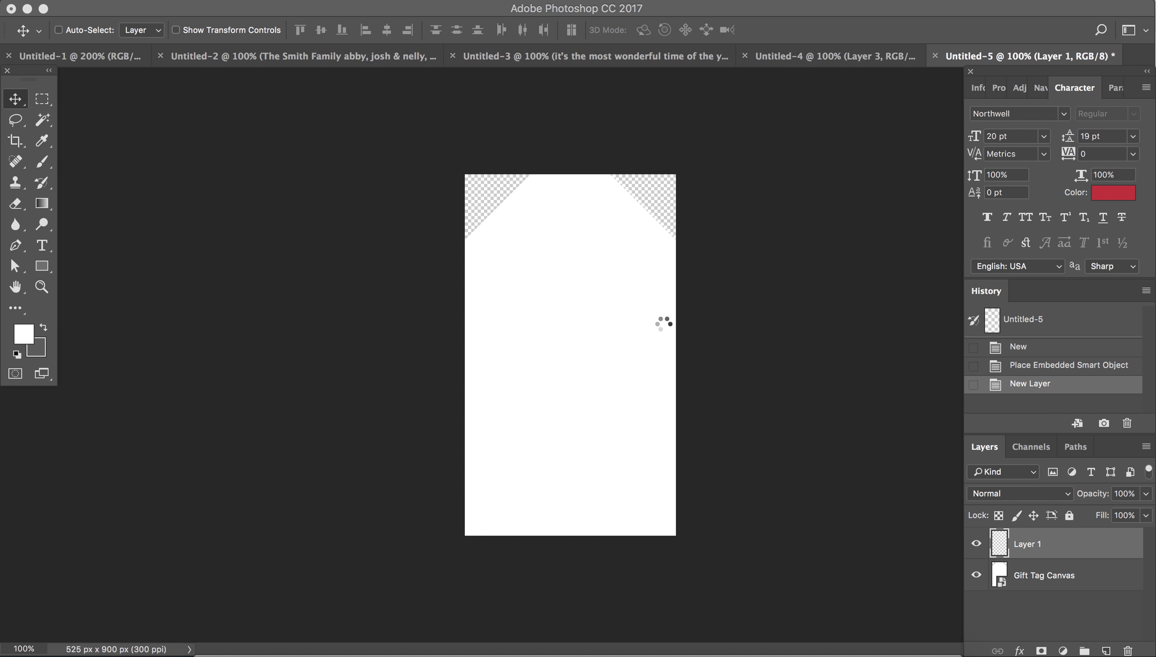
pyautogui.moveTo(635, 452); pyautogui.dragTo(662, 322)
# Scale the wreath to 17.44% across the tag, commit it, and add an empty layer
pyautogui.moveTo(675, 459); pyautogui.dragTo(712, 495)
pyautogui.moveTo(573, 318); pyautogui.dragTo(550, 306)
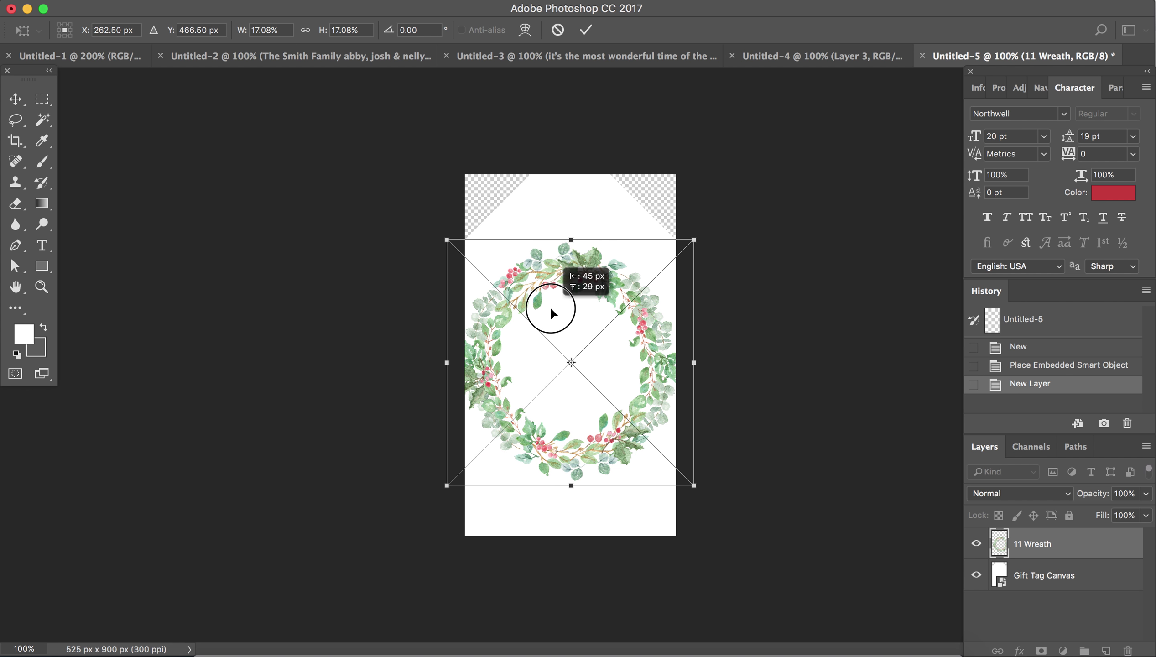
pyautogui.moveTo(446, 240); pyautogui.dragTo(438, 238)
pyautogui.moveTo(555, 271); pyautogui.dragTo(551, 261)
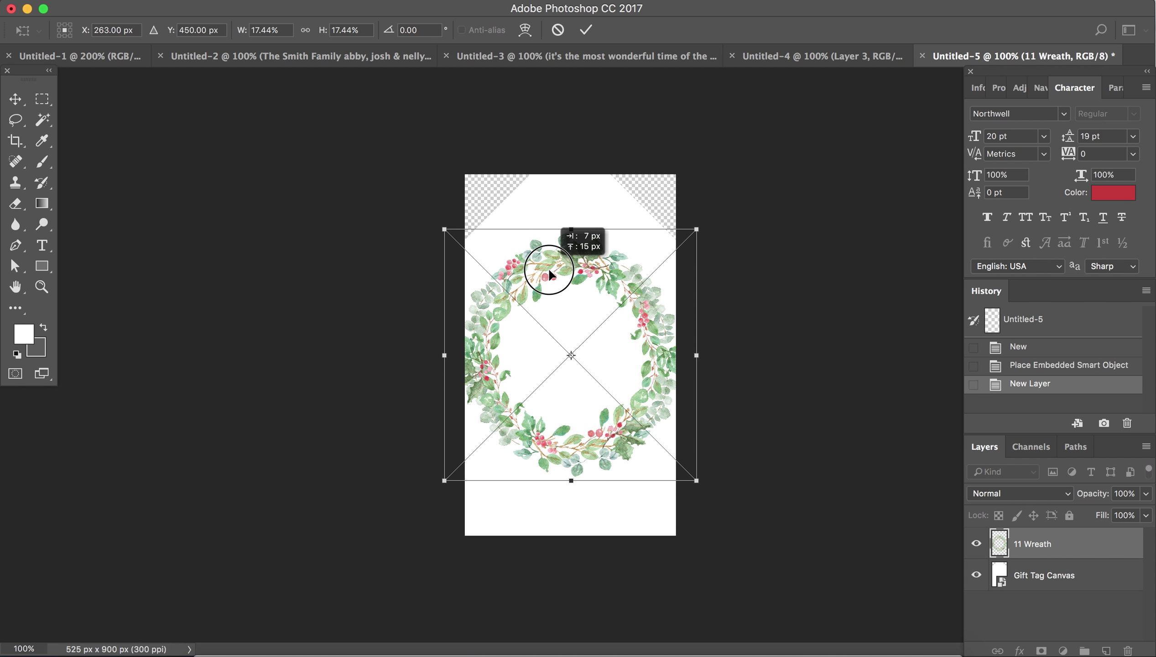
pyautogui.press('Return')
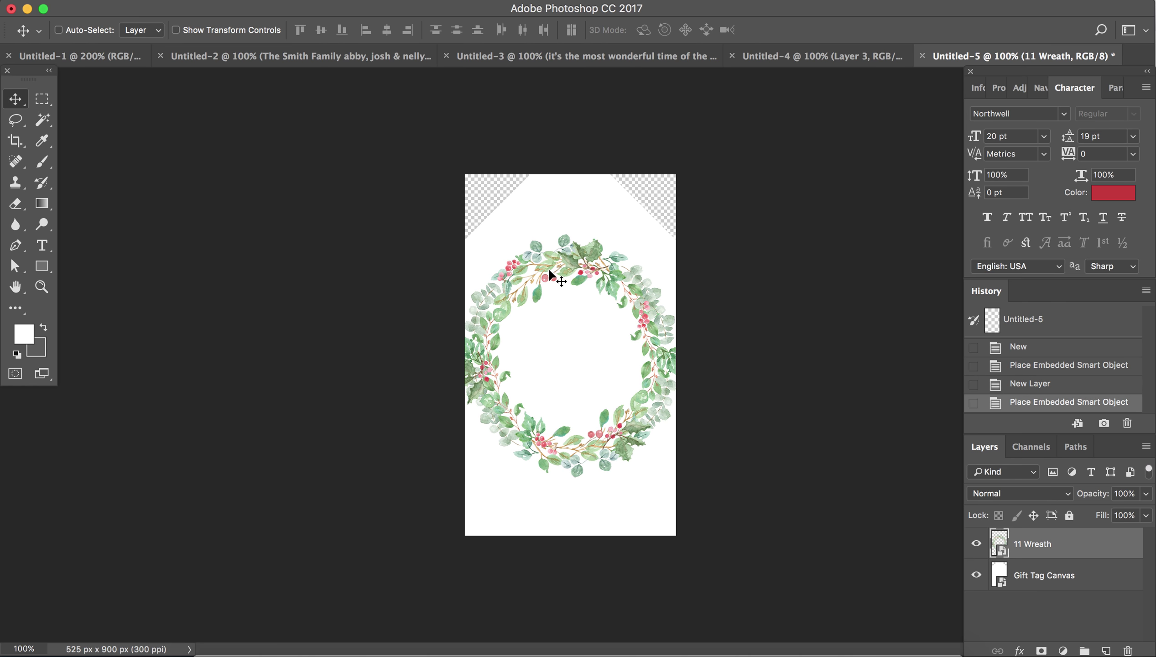
pyautogui.click(1107, 651)
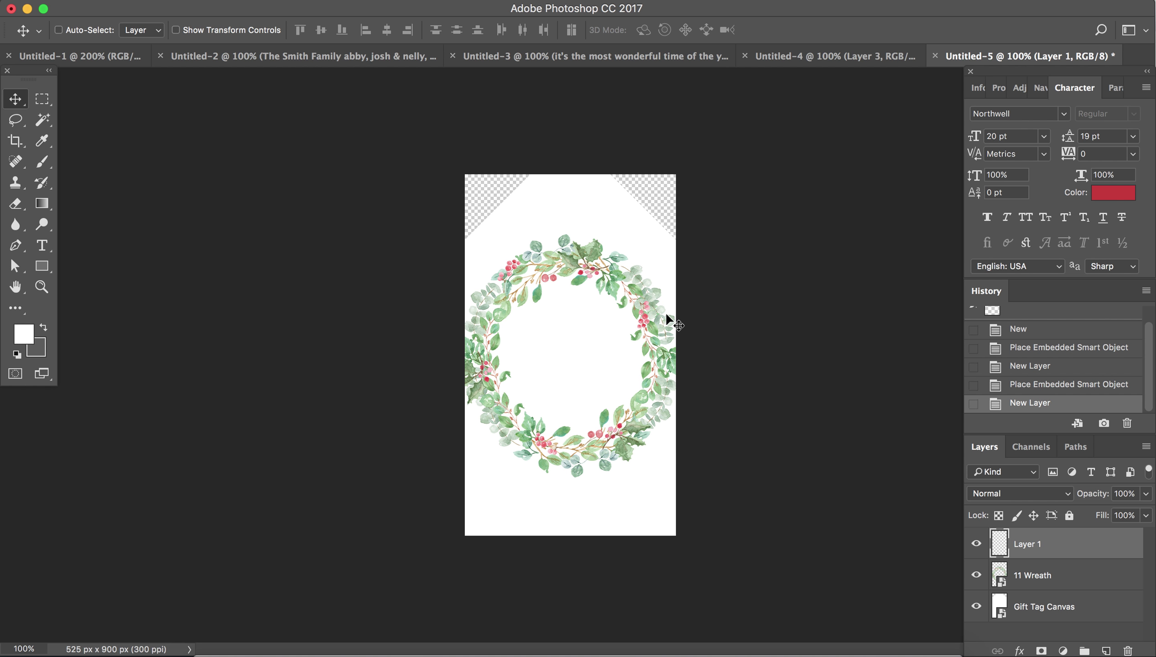
# Adjust the Type tool's font, size, auto leading and tracking inside the wreath
pyautogui.click(42, 246)
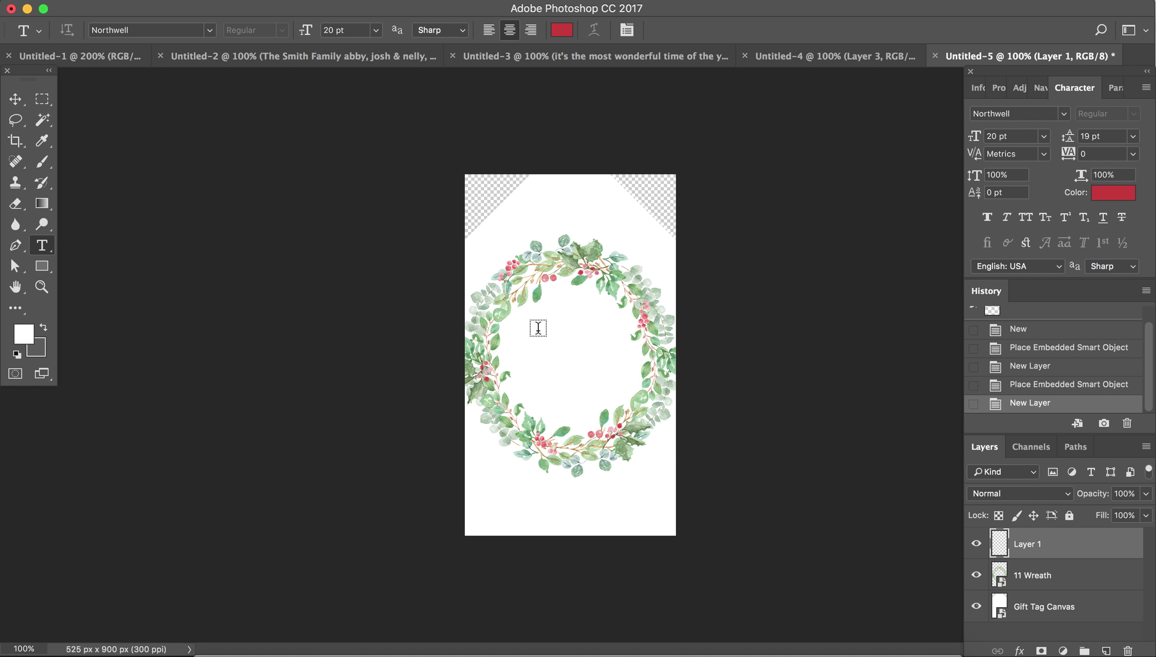
pyautogui.click(553, 337)
pyautogui.click(1026, 115)
pyautogui.click(1027, 135)
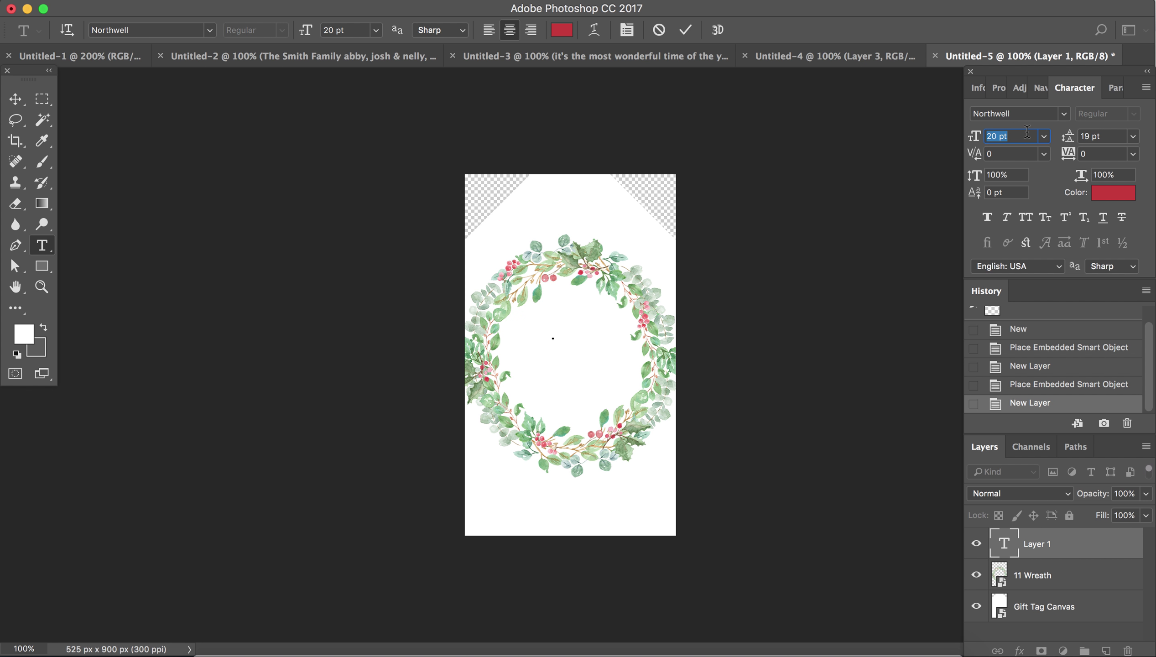
pyautogui.click(1134, 137)
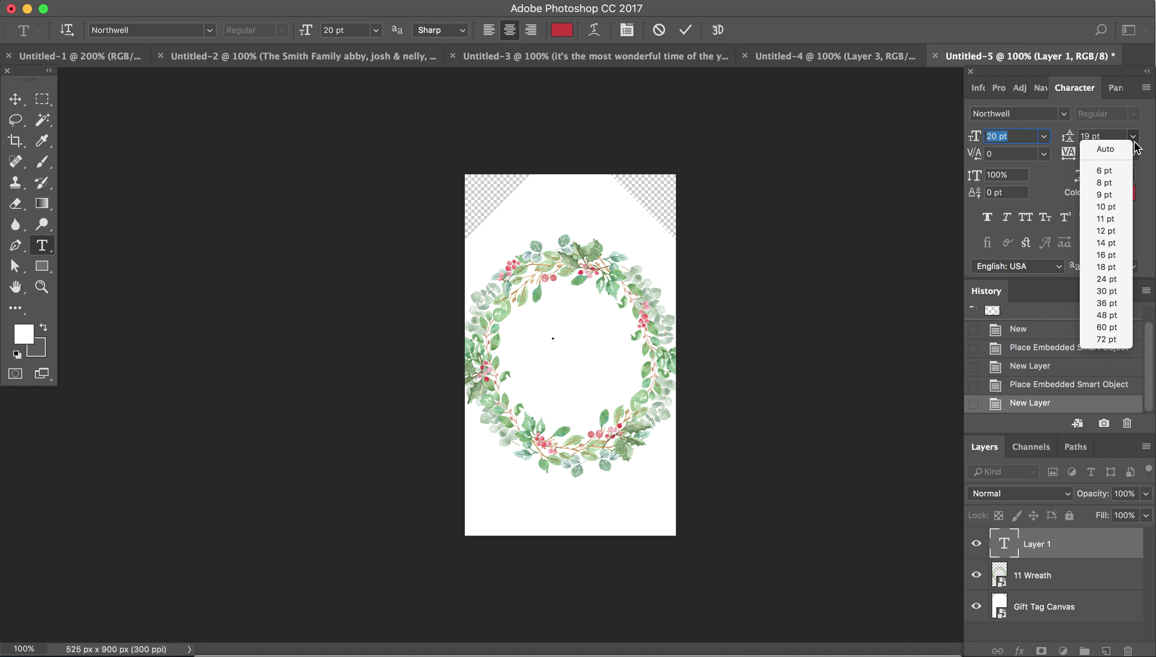
pyautogui.click(1123, 151)
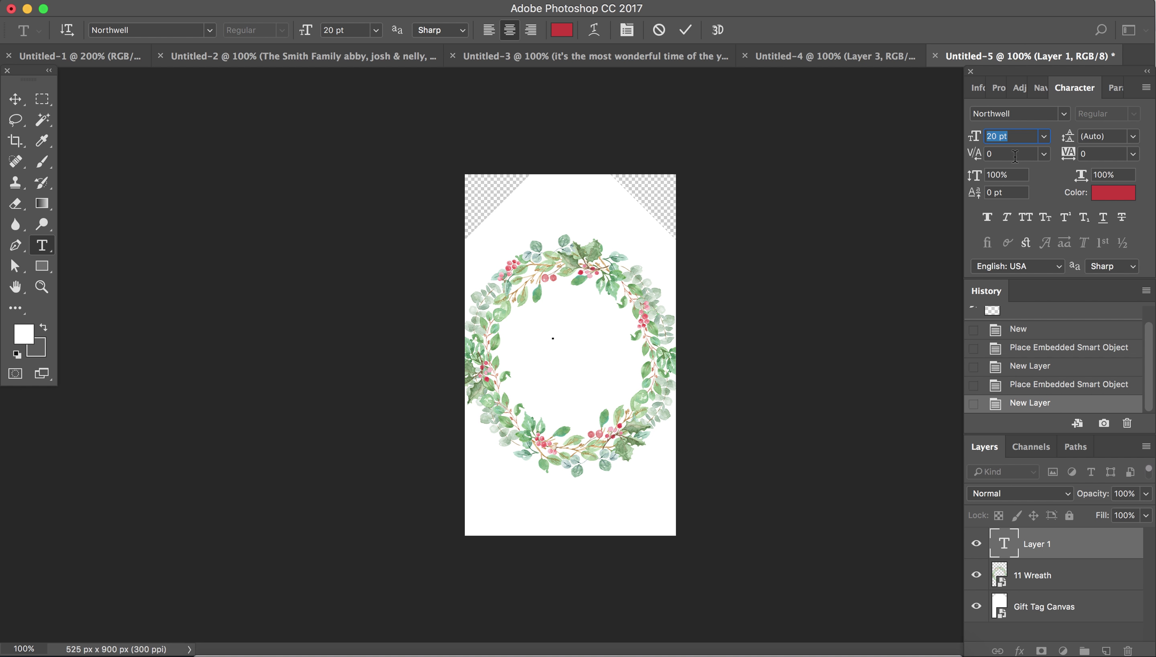
pyautogui.click(1094, 155)
pyautogui.click(557, 333)
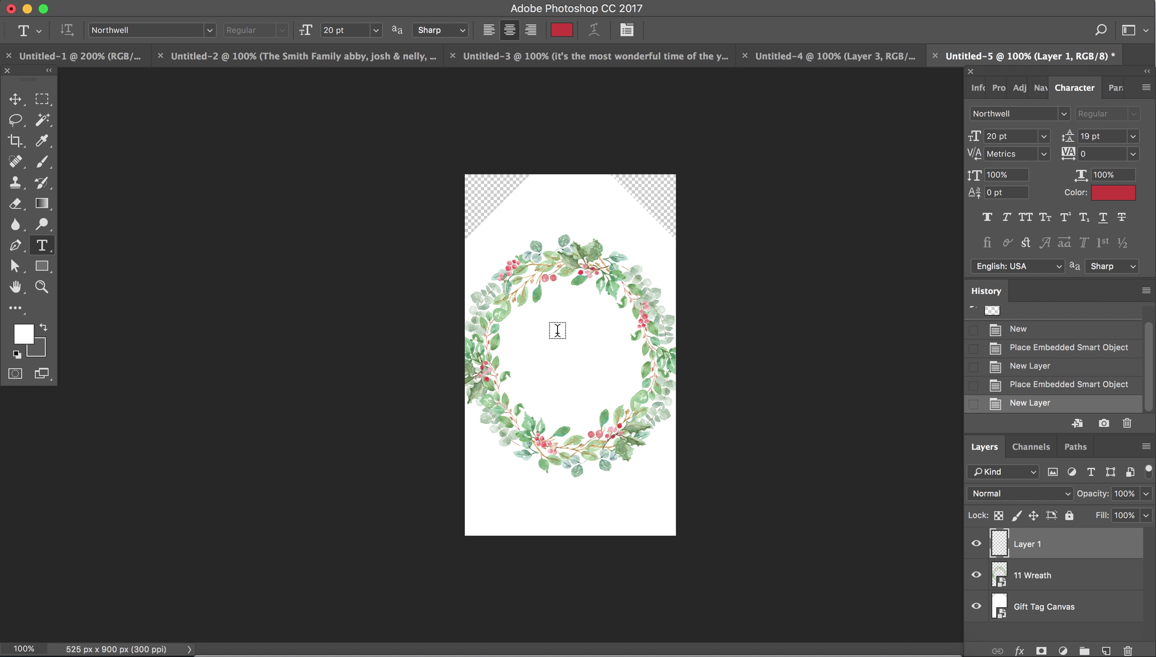
# Type 'warmest wishes' on two lines in the wreath and shift it slightly right
pyautogui.click(553, 347)
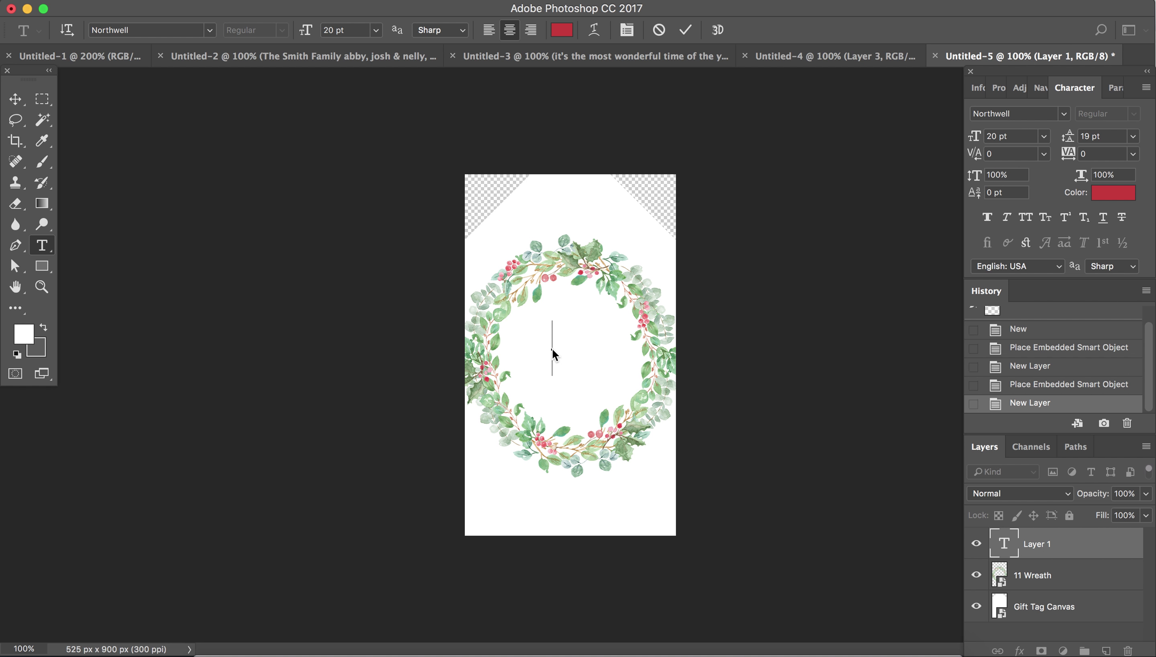
pyautogui.write('warmest')
pyautogui.press('Return')
pyautogui.write('wishes')
pyautogui.click(15, 99)
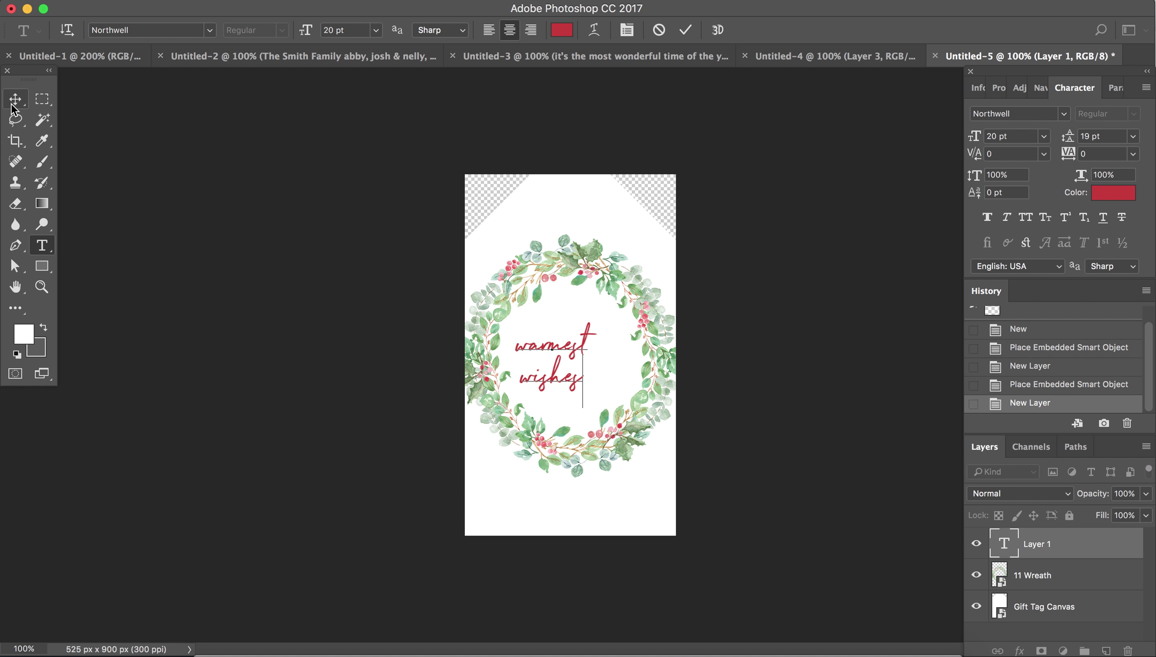
pyautogui.moveTo(572, 370); pyautogui.dragTo(590, 370)
pyautogui.click(591, 370)
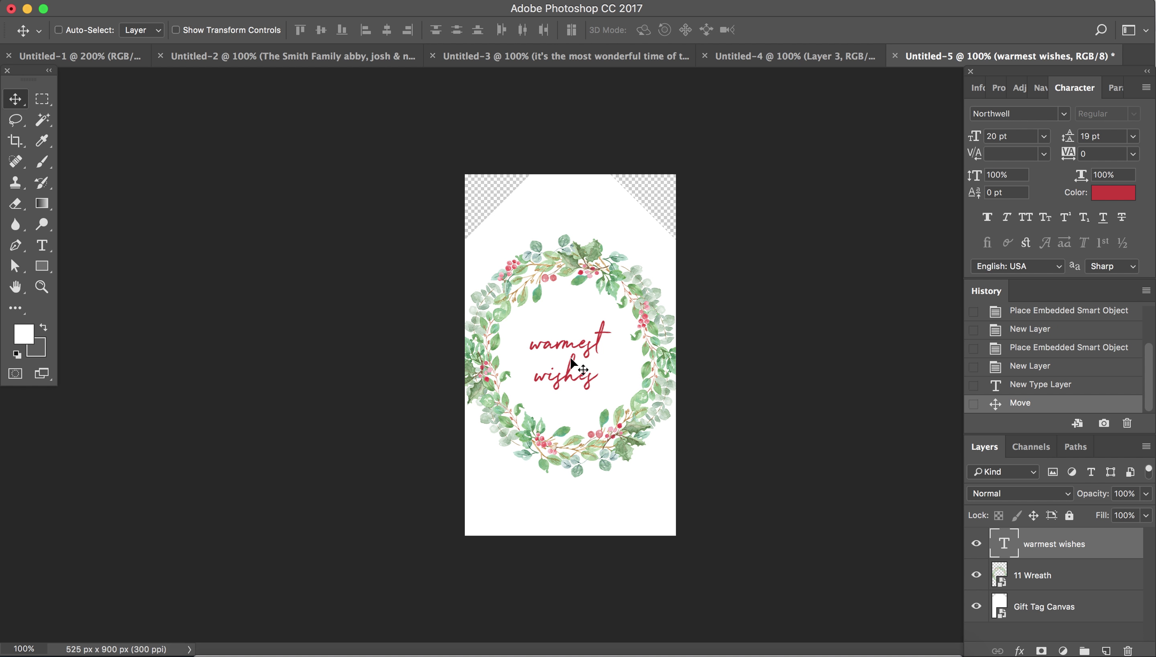
# Centre the greeting inside the wreath with Free Transform and add an empty layer above
pyautogui.hotkey('ctrl', 't')
pyautogui.moveTo(572, 360); pyautogui.dragTo(586, 364)
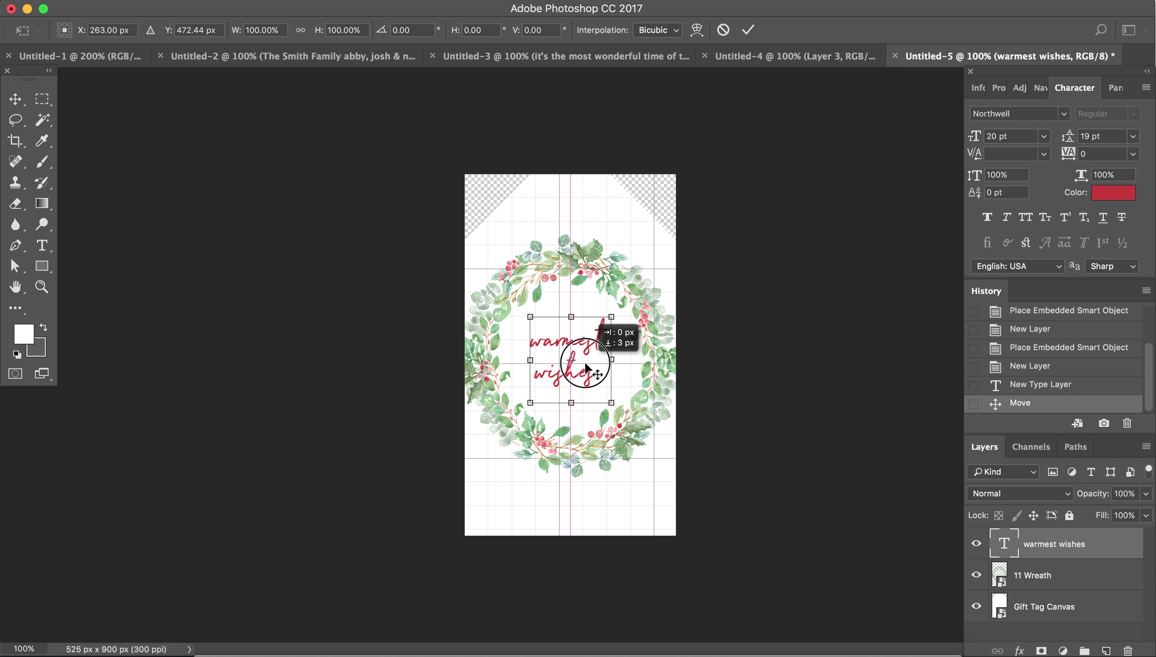
pyautogui.press('Return')
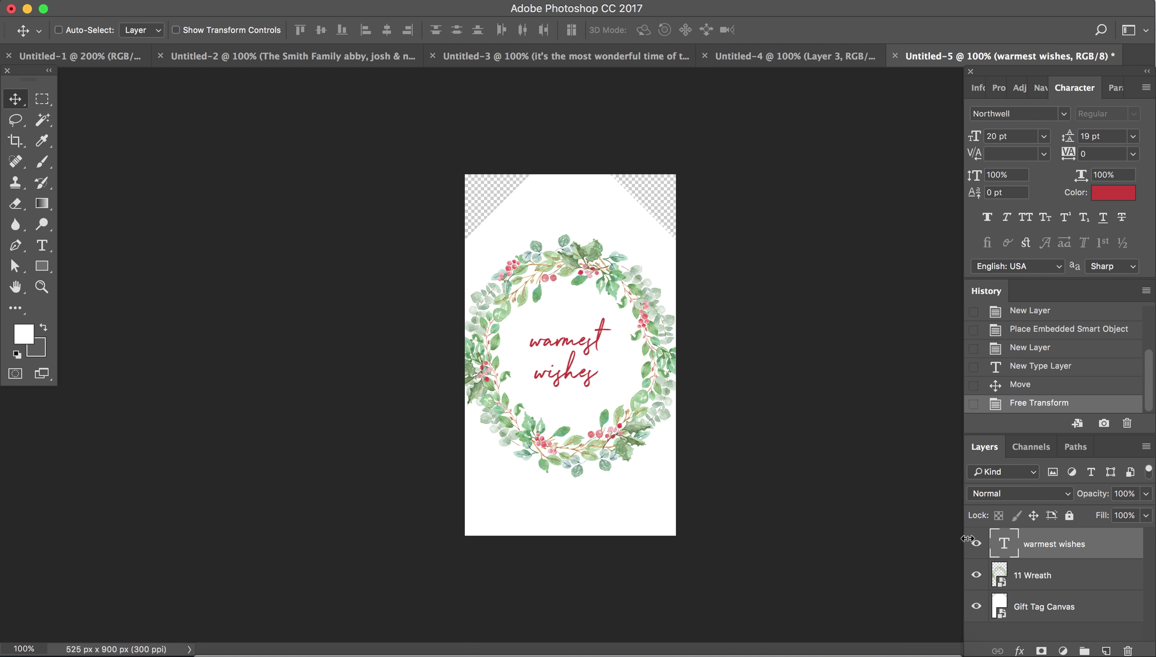
pyautogui.click(1106, 650)
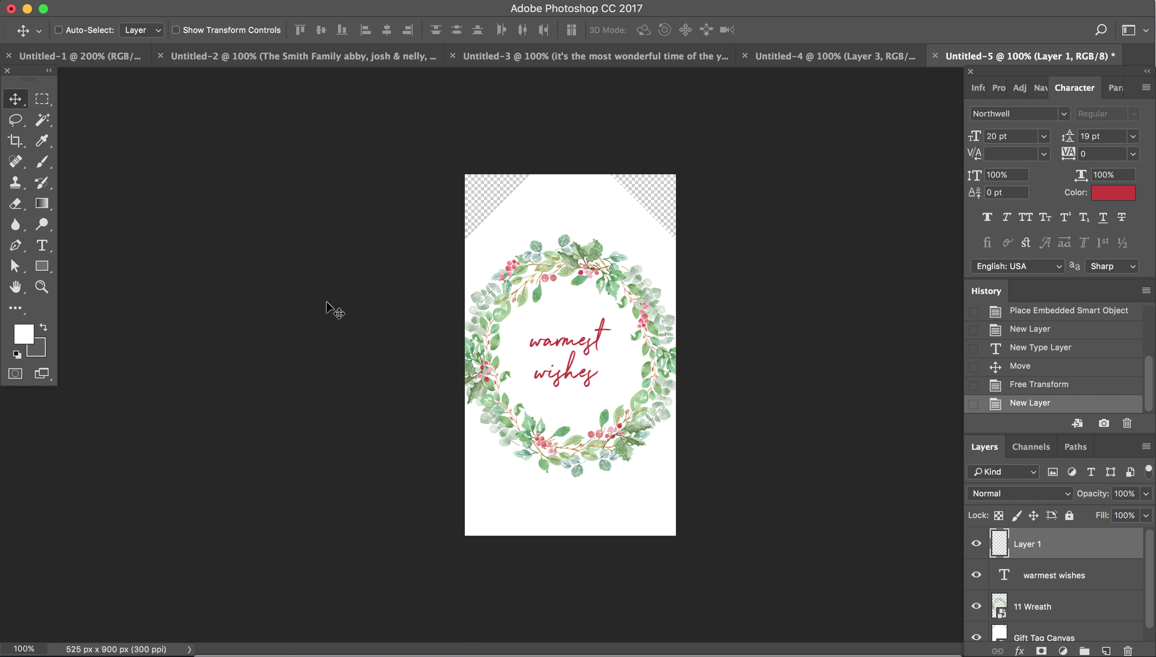
# Type the family name below the wreath and set it in Garamond Bold
pyautogui.click(41, 245)
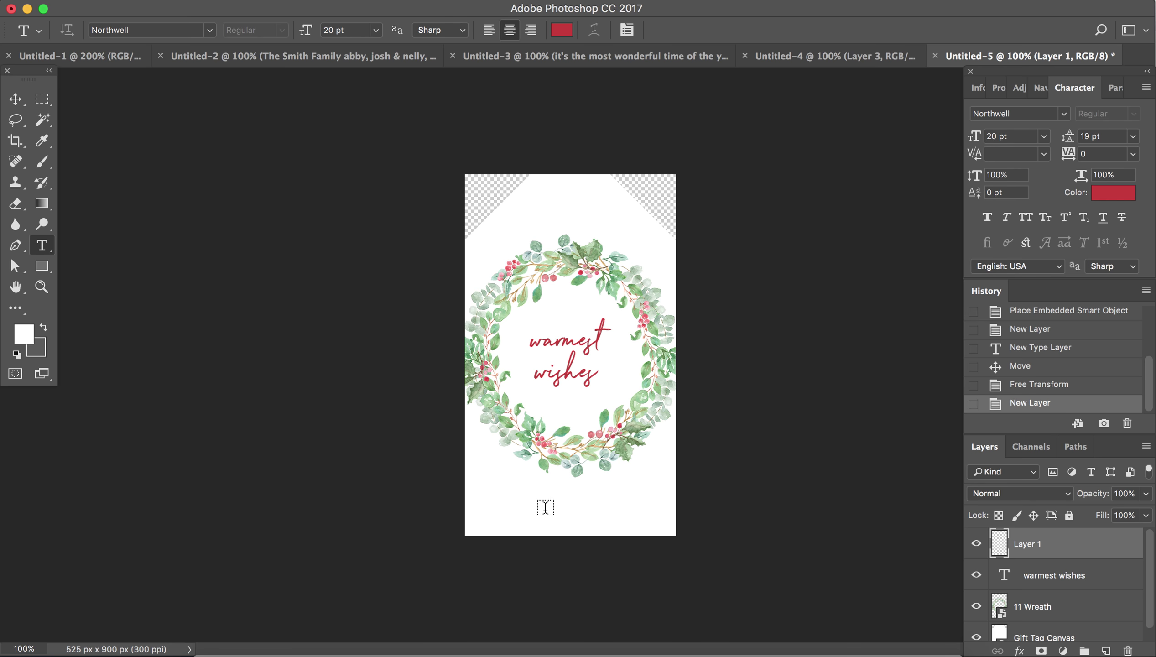
pyautogui.click(526, 503)
pyautogui.write('T')
pyautogui.write('he Smith Famil')
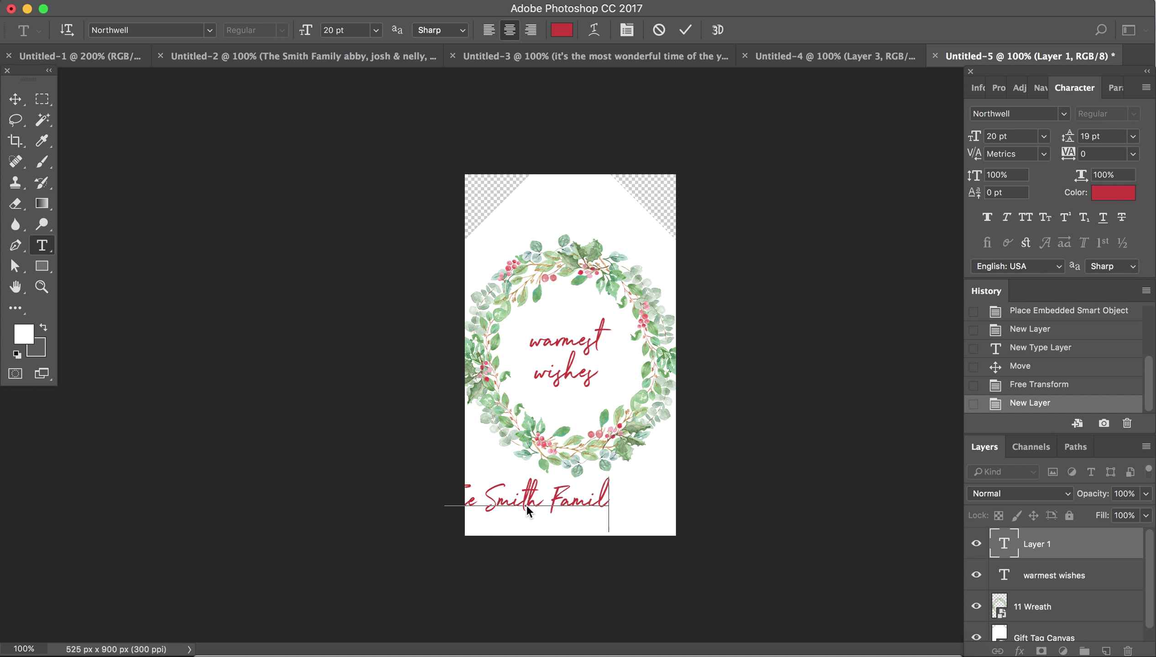
pyautogui.write('y')
pyautogui.press('super+a')
pyautogui.click(1053, 113)
pyautogui.write('Gara')
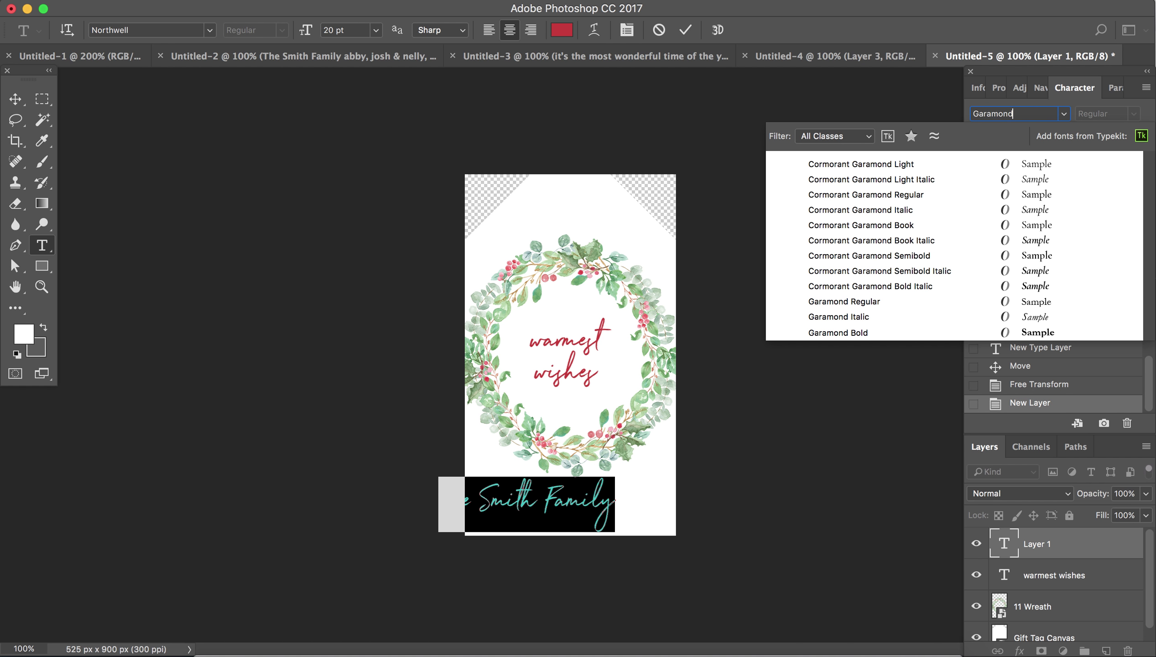
pyautogui.click(916, 332)
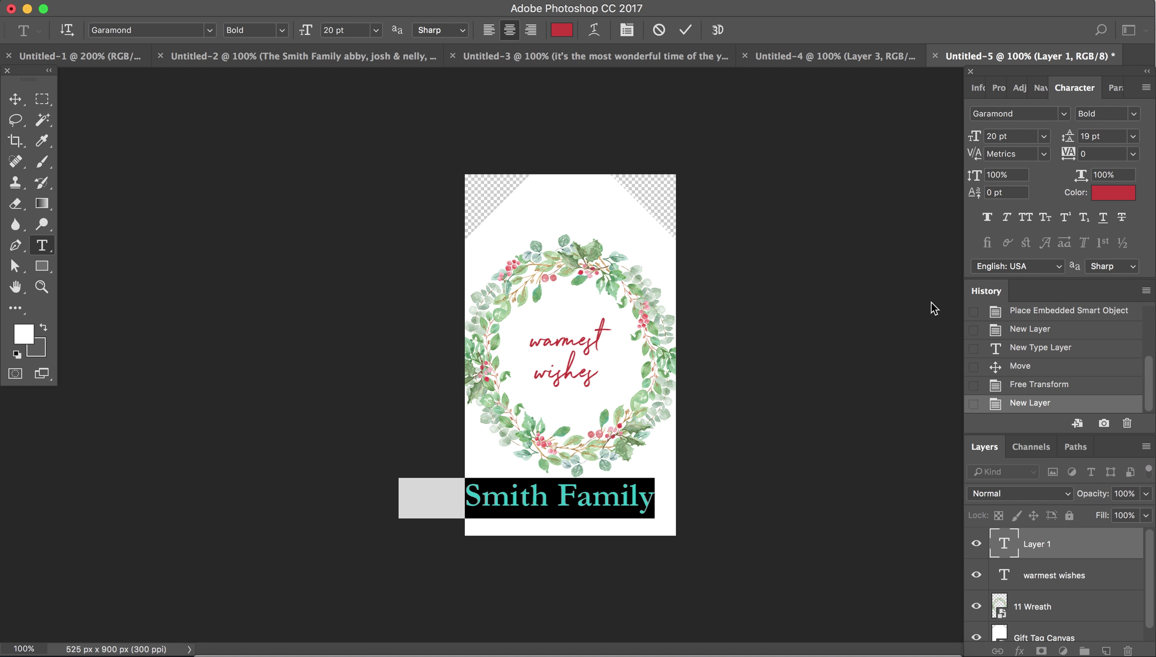
# Make the family name 7 pt, all caps, tracked 150, and centre it near the bottom
pyautogui.click(1015, 136)
pyautogui.write('10')
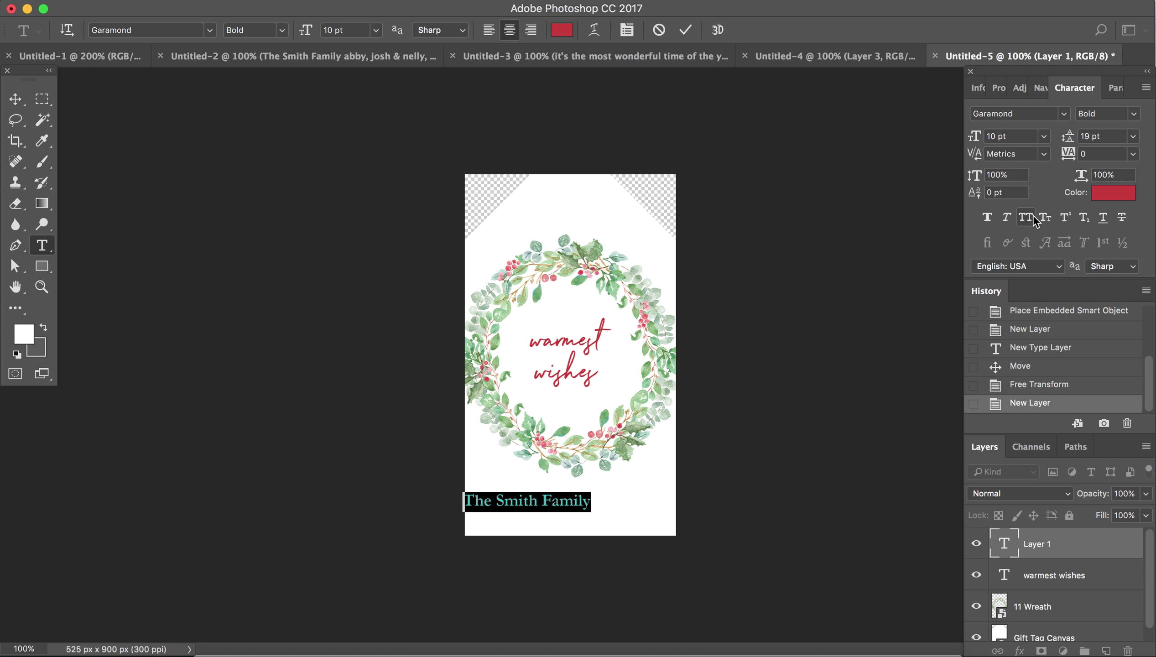
pyautogui.click(1027, 218)
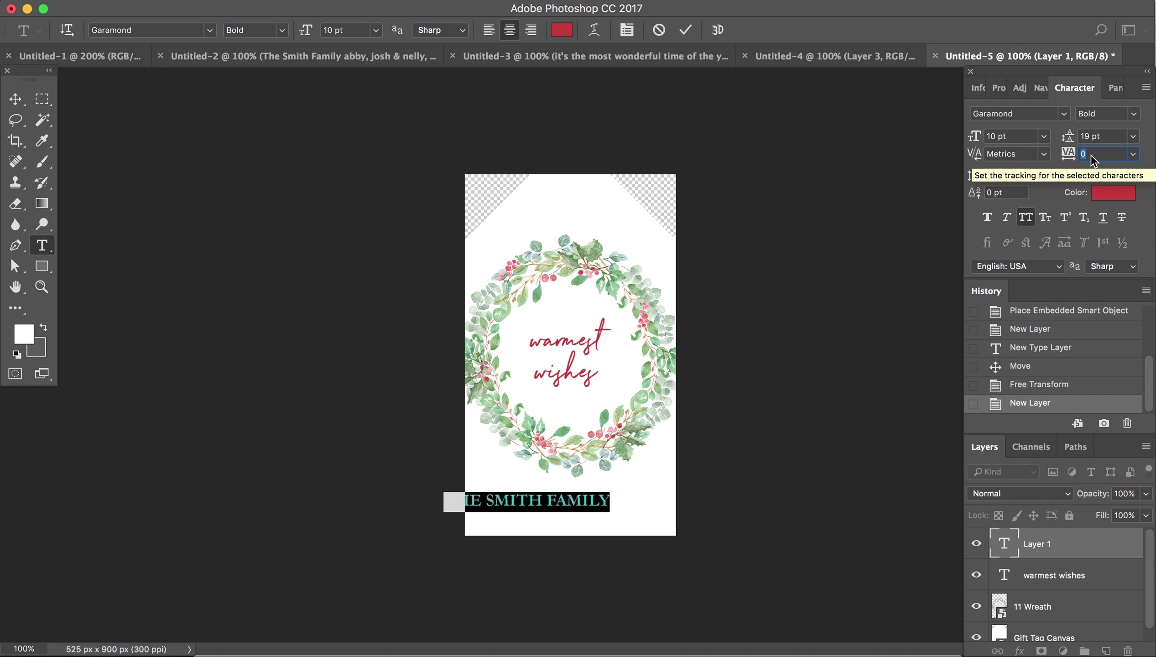
pyautogui.click(1091, 155)
pyautogui.write('150')
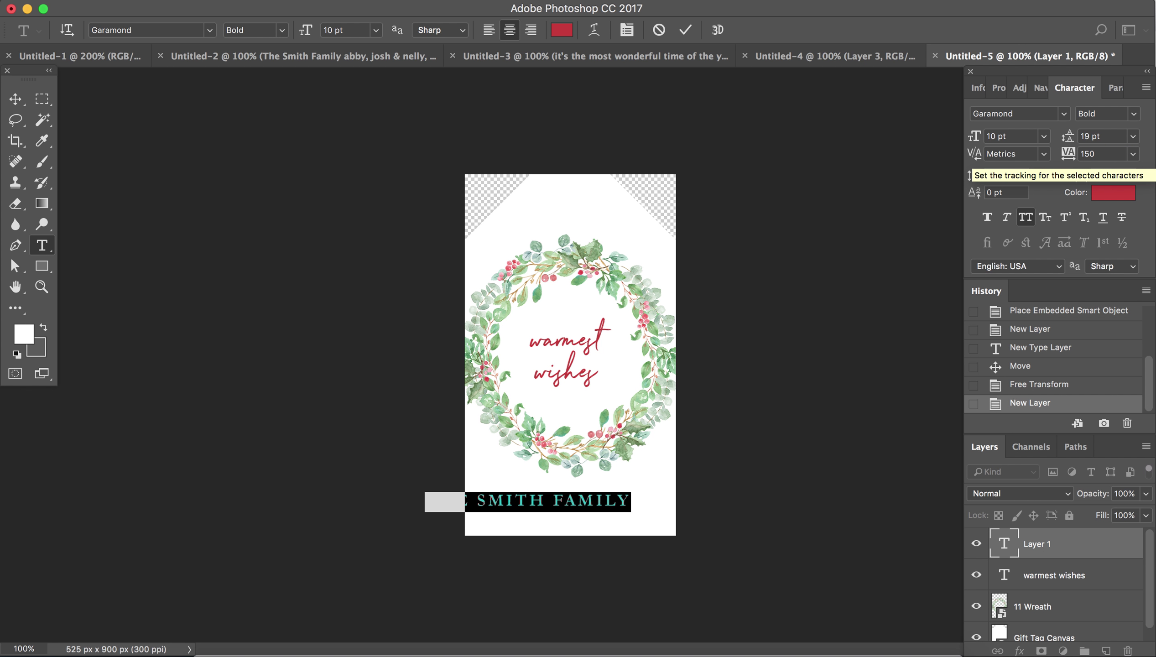
pyautogui.click(1025, 136)
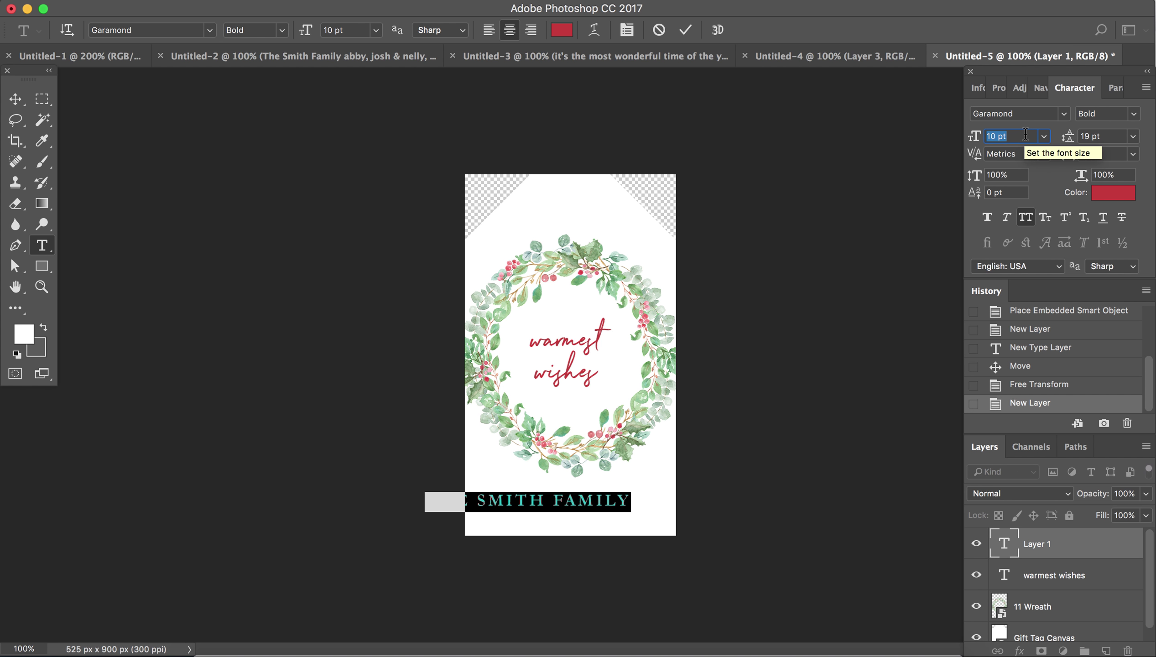
pyautogui.write('8')
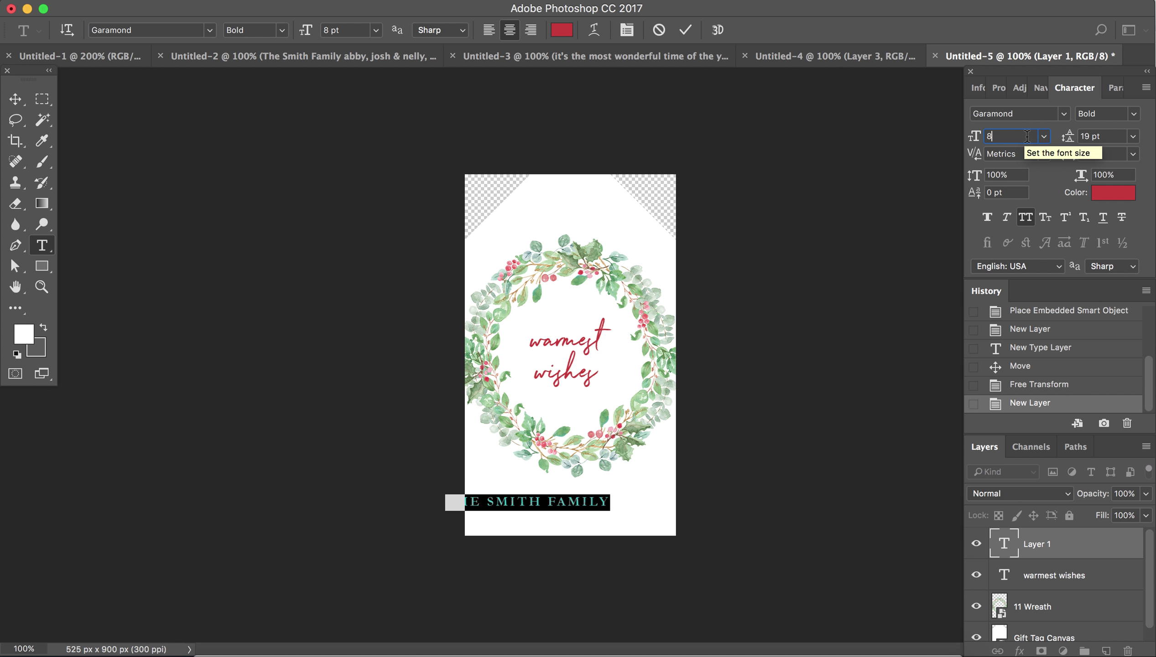
pyautogui.press('BackSpace')
pyautogui.write('7')
pyautogui.press('Return')
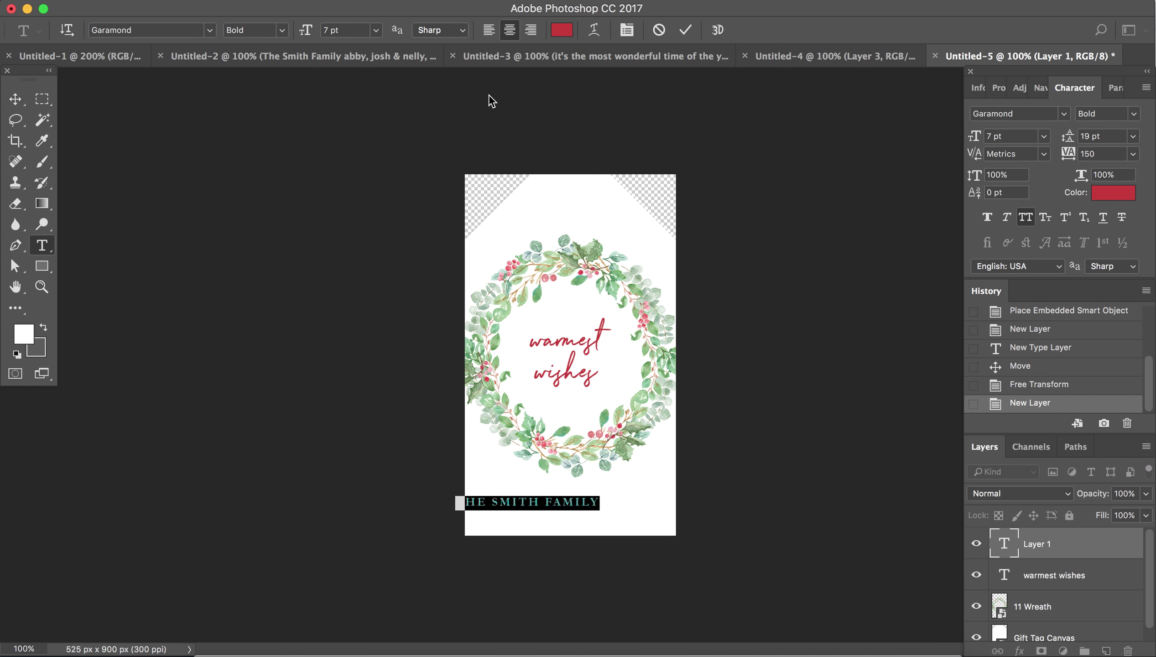
pyautogui.click(15, 99)
pyautogui.moveTo(577, 505); pyautogui.dragTo(611, 513)
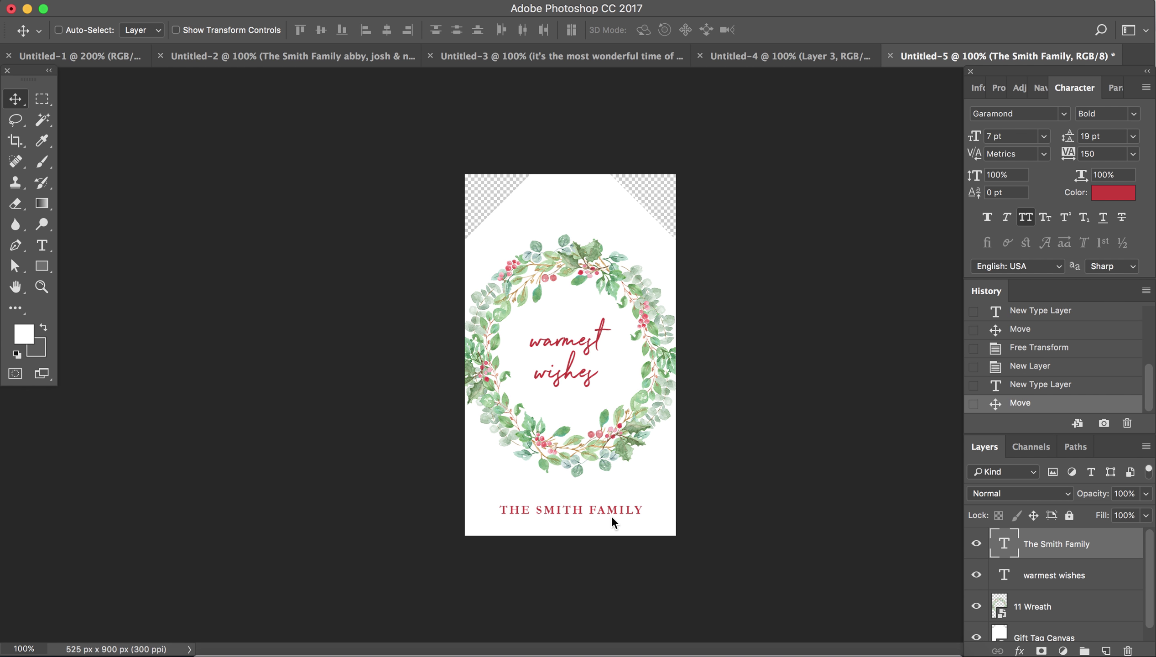
pyautogui.click(1094, 203)
# Colour the family name dark grey 2f2f2f and add an empty layer above it
pyautogui.moveTo(735, 361)
pyautogui.mouseDown()
pyautogui.moveTo(714, 362)
pyautogui.moveTo(716, 376)
pyautogui.mouseUp()
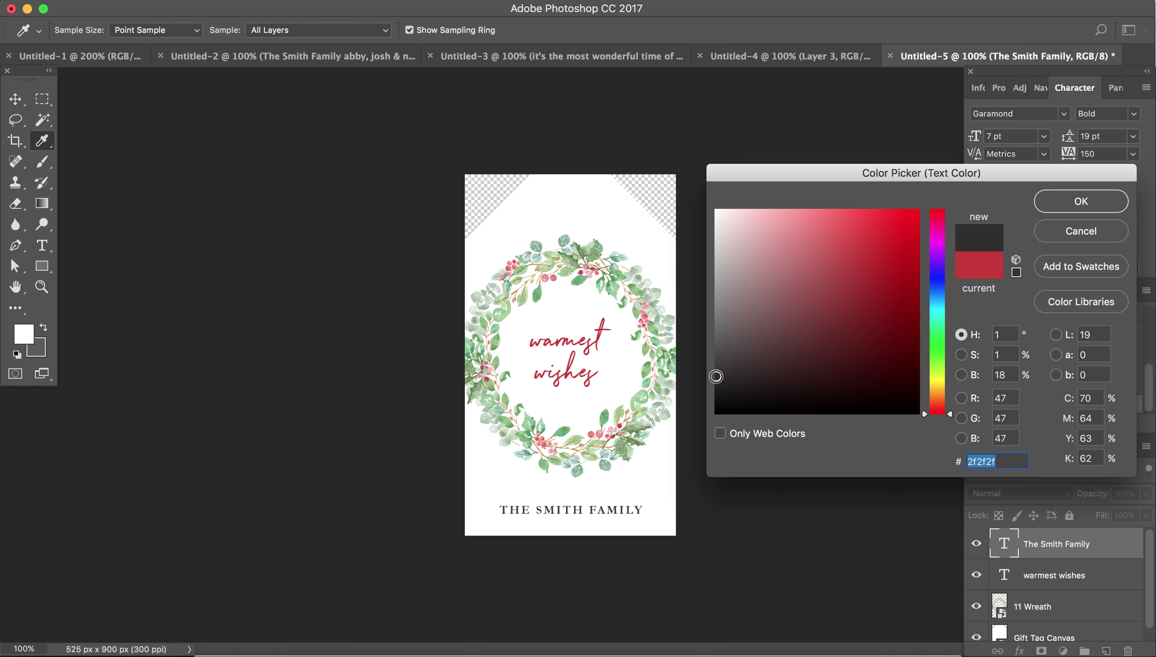
pyautogui.click(1058, 205)
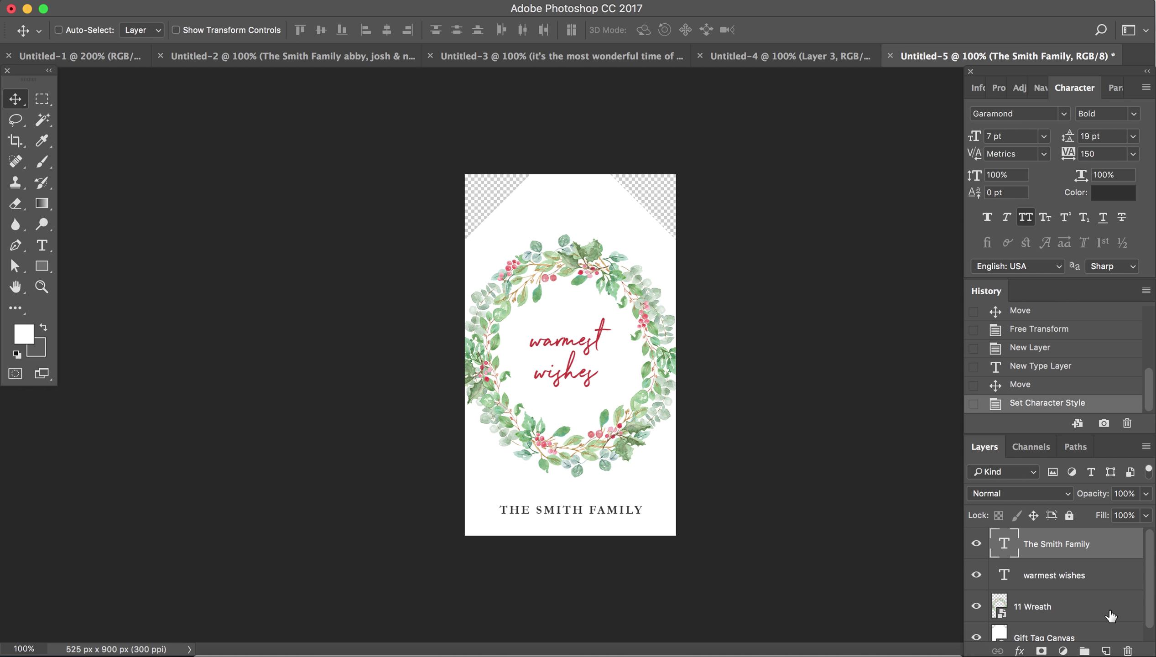
pyautogui.click(1106, 651)
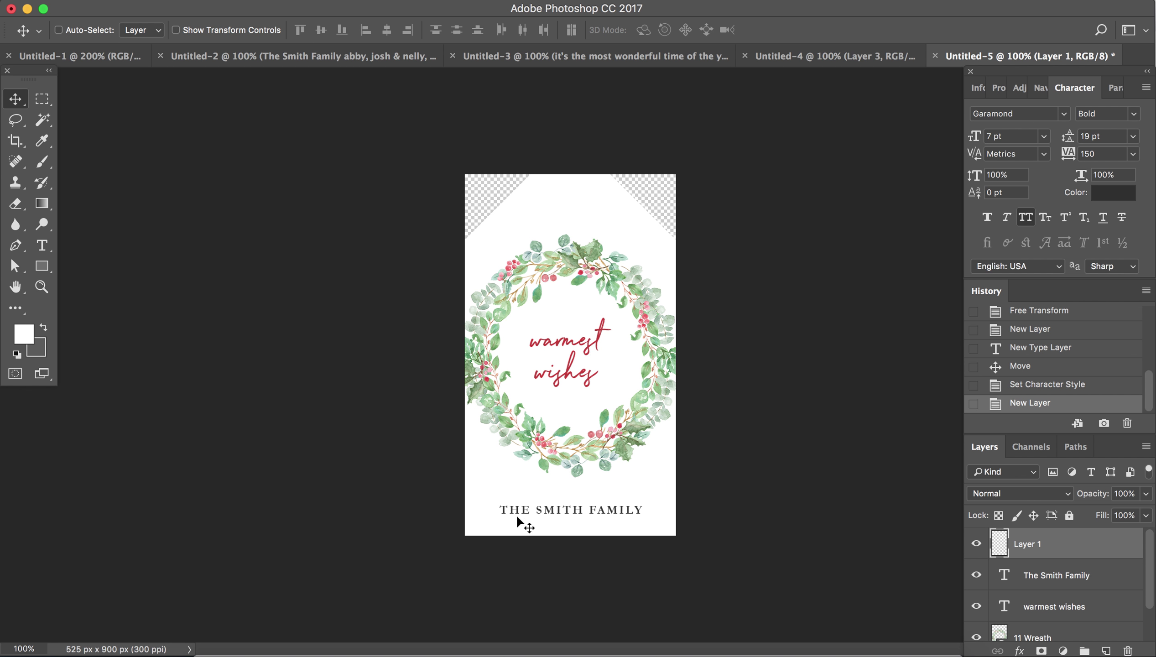
pyautogui.click(46, 250)
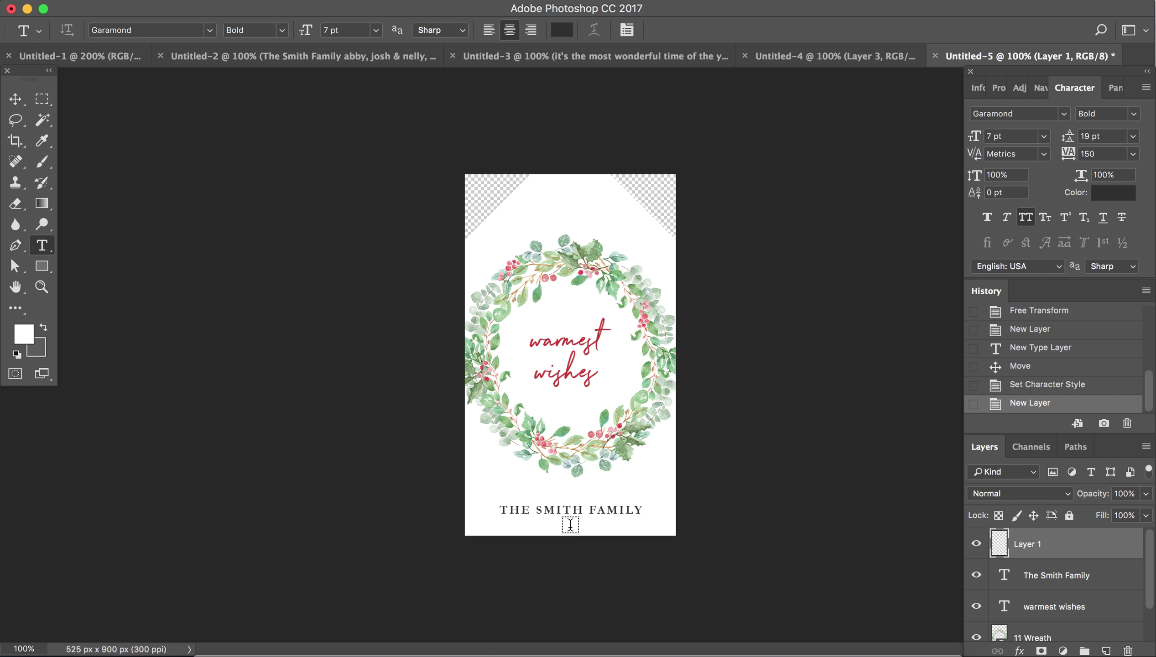
# Type the family members' first names in lowercase beneath the family name, with All Caps off
pyautogui.click(571, 528)
pyautogui.write('bby')
pyautogui.press('BackSpace')
pyautogui.press('BackSpace')
pyautogui.press('BackSpace')
pyautogui.press('BackSpace')
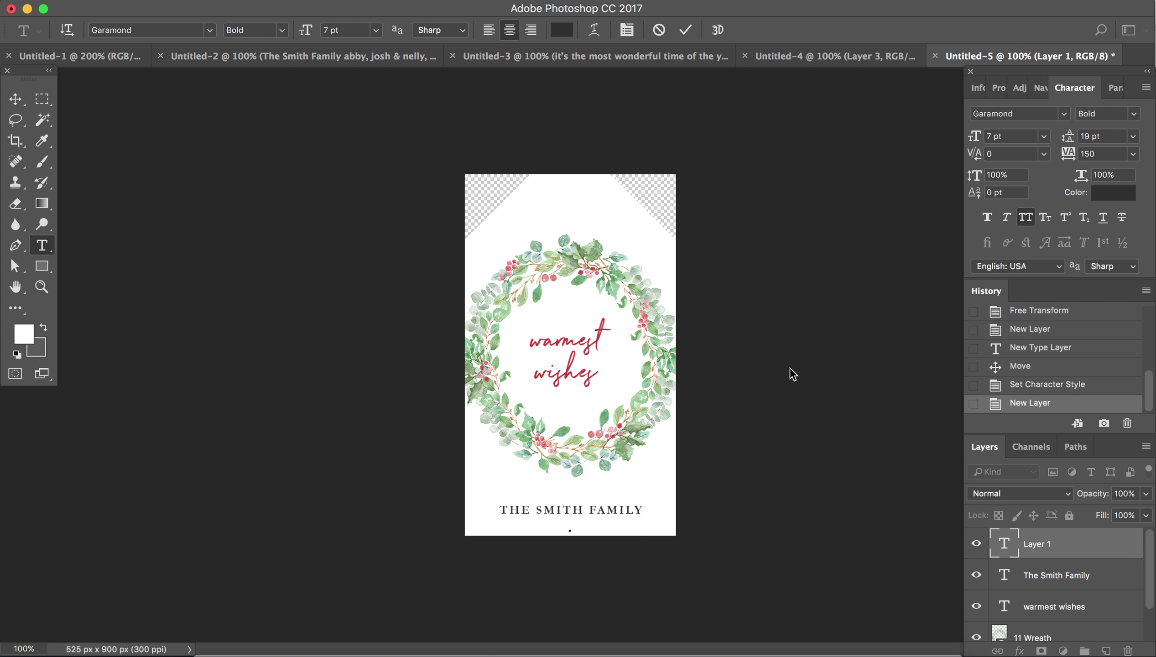
pyautogui.click(1026, 224)
pyautogui.write('abby, josh and nelly')
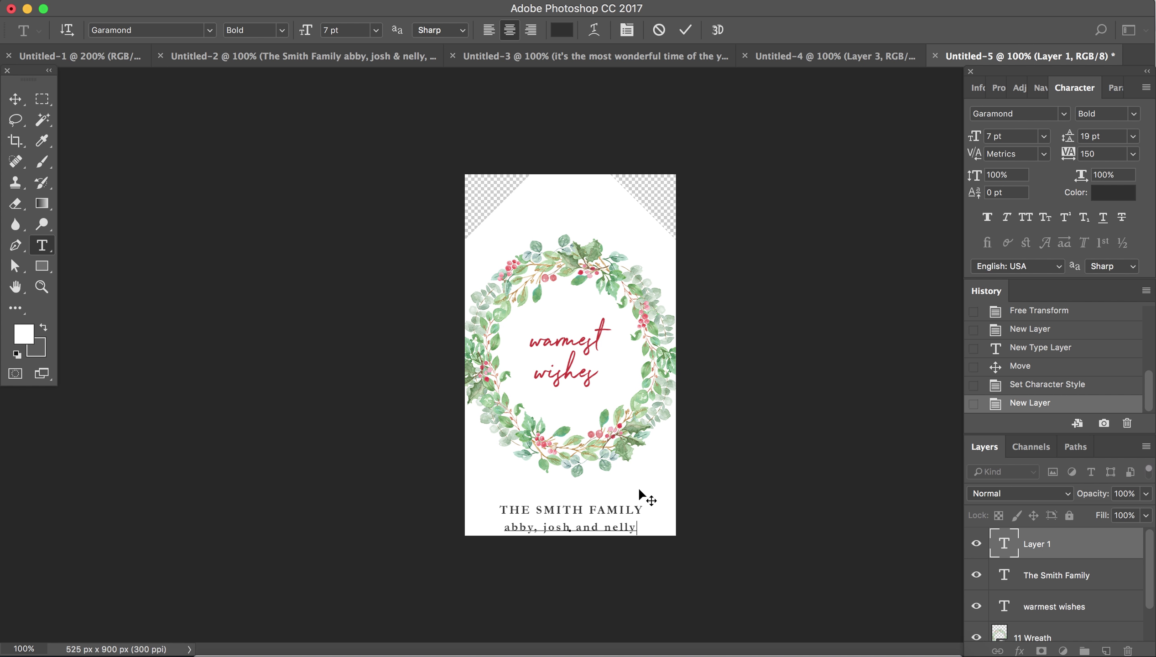
# Set the first-names line to 6 pt and nudge it up under the family name
pyautogui.press('super+a')
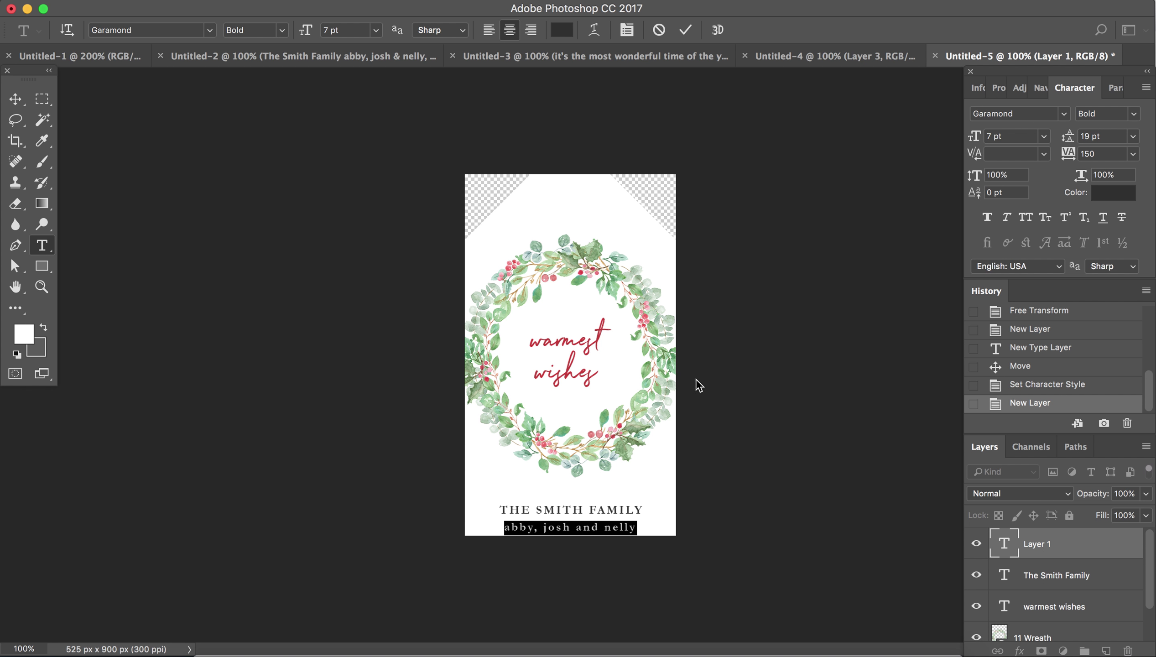
pyautogui.click(1011, 137)
pyautogui.write('6')
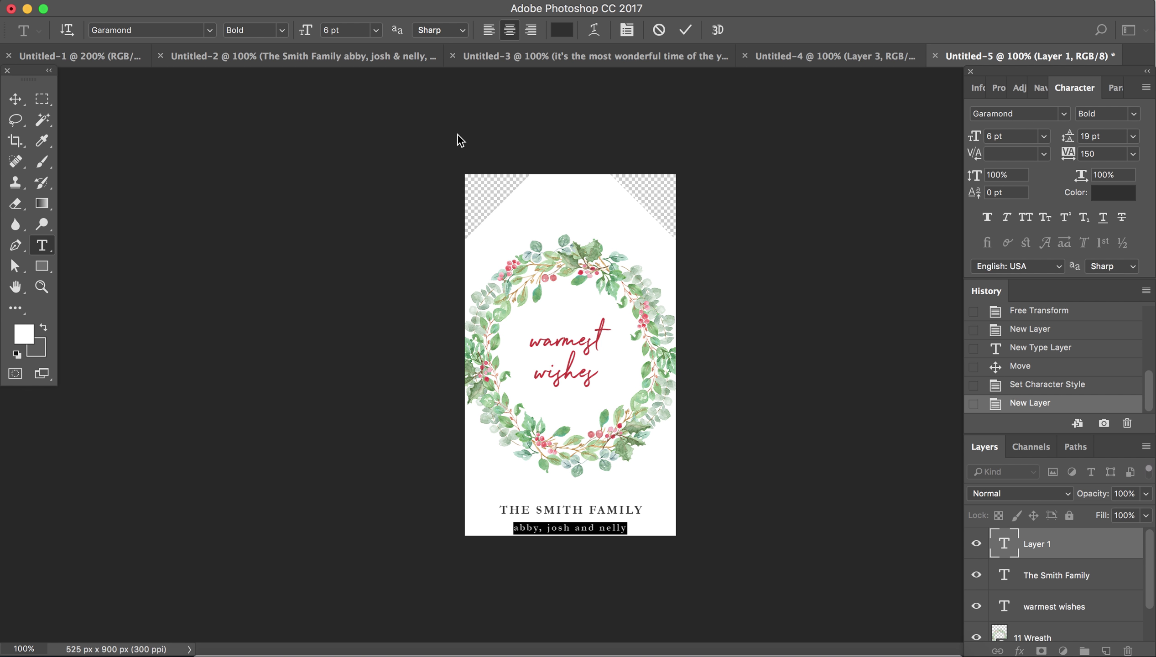
pyautogui.click(15, 99)
pyautogui.click(583, 525)
pyautogui.moveTo(583, 528); pyautogui.dragTo(583, 524)
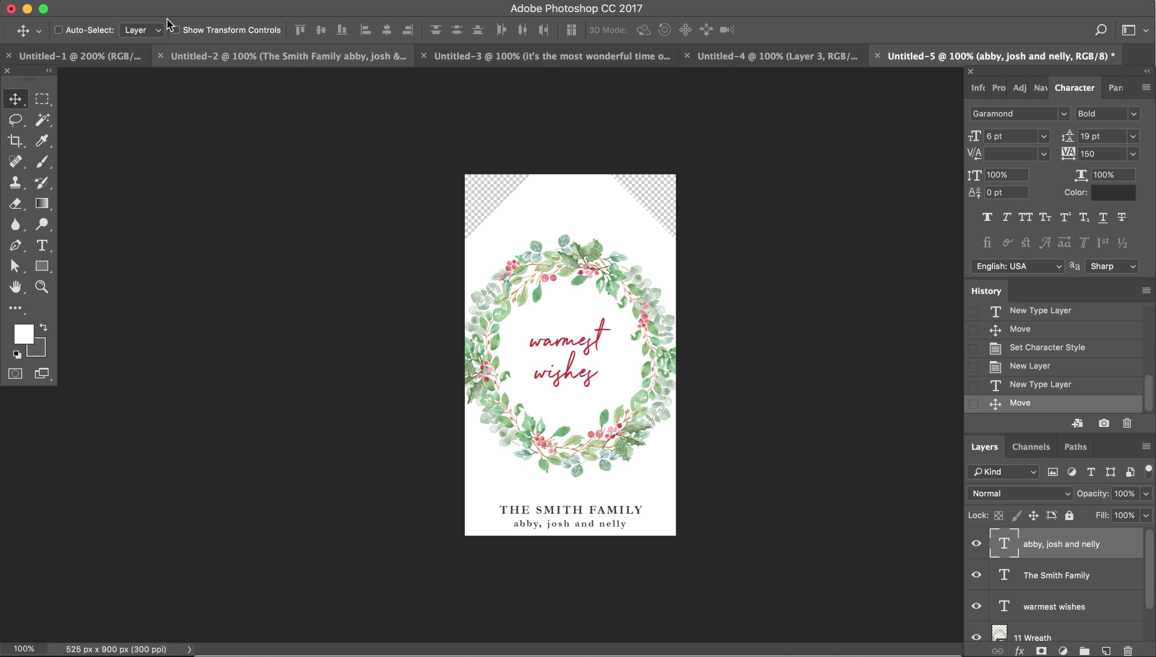
# Start a new document with Cmd+N and switch its size units to inches
pyautogui.click(159, 1)
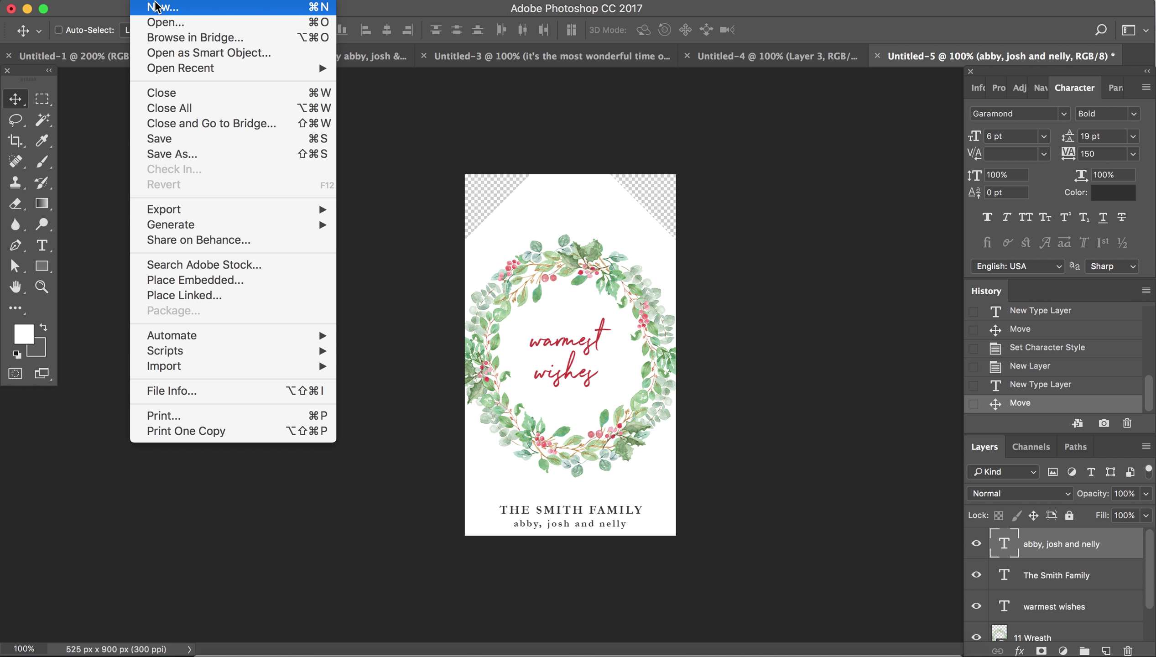
pyautogui.click(159, 1)
pyautogui.press('super+n')
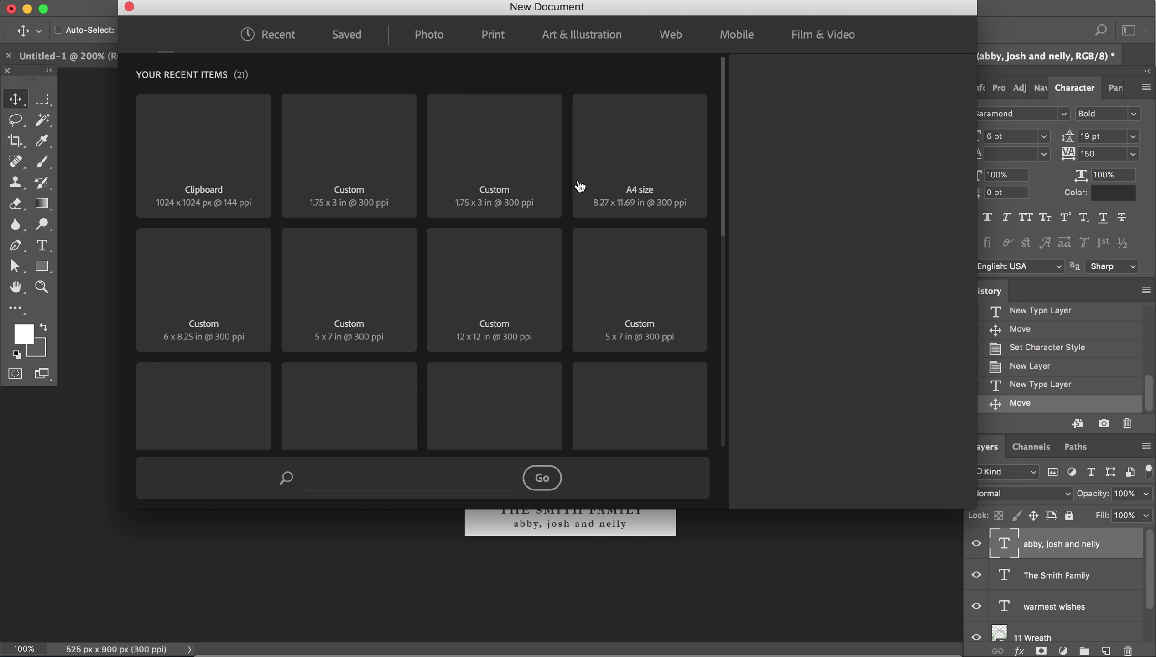
pyautogui.doubleClick(774, 155)
pyautogui.write('1')
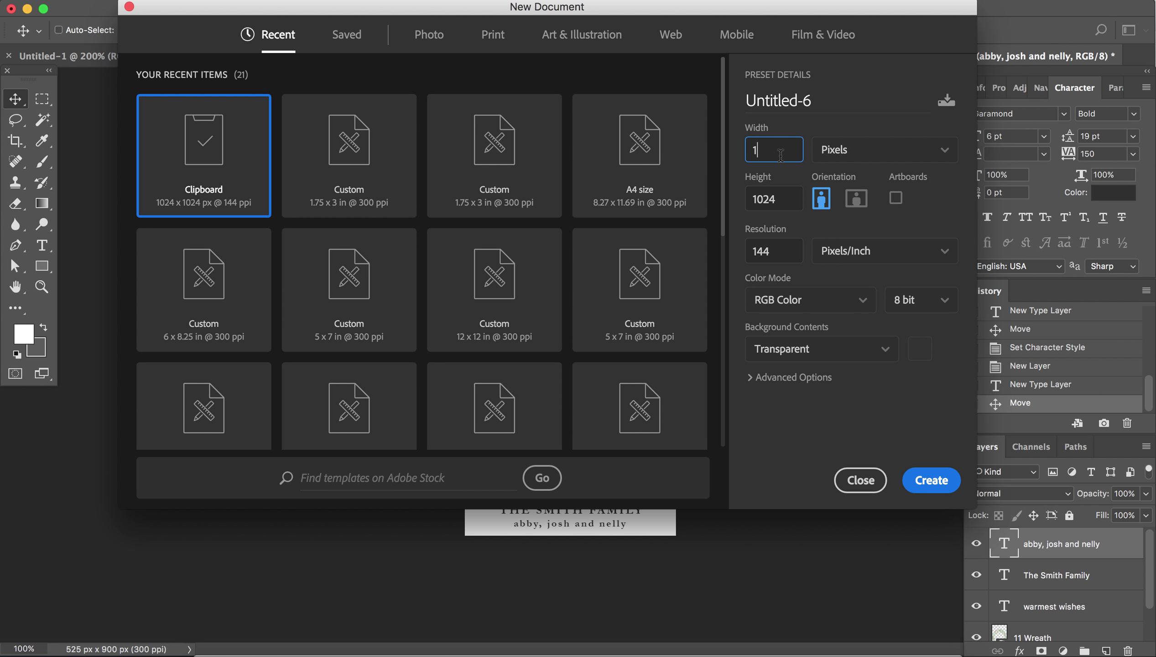
pyautogui.write('.75')
pyautogui.click(831, 152)
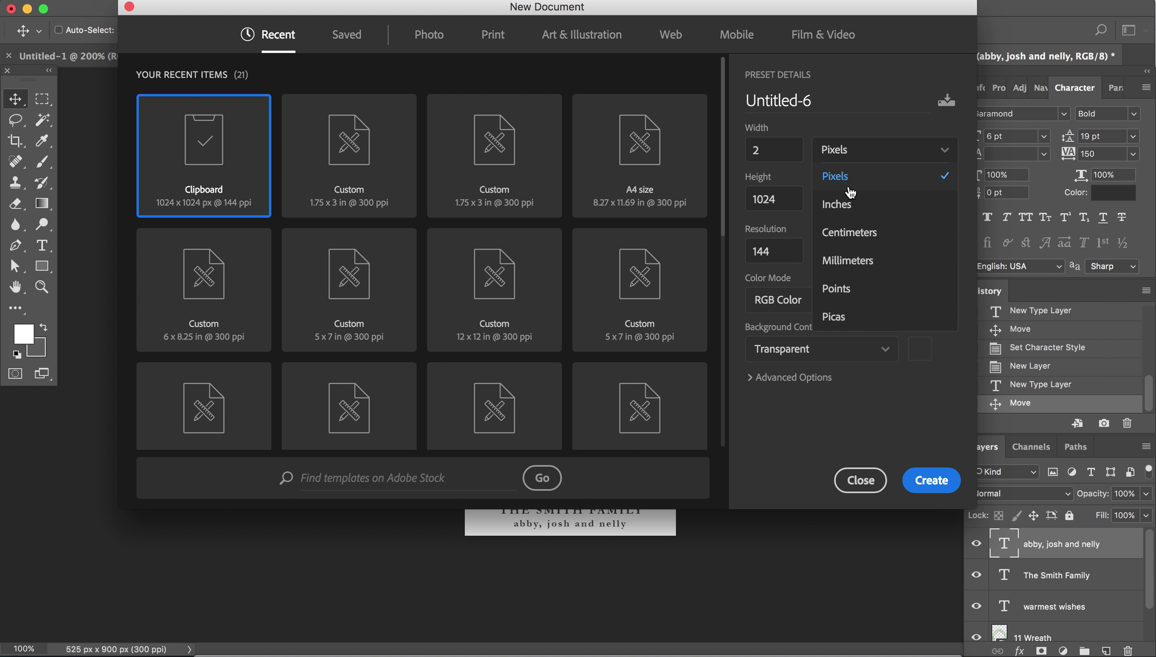
pyautogui.click(852, 202)
# Set width 1.75, height 3, resolution 300, and create Untitled-6
pyautogui.doubleClick(794, 153)
pyautogui.write('1.75')
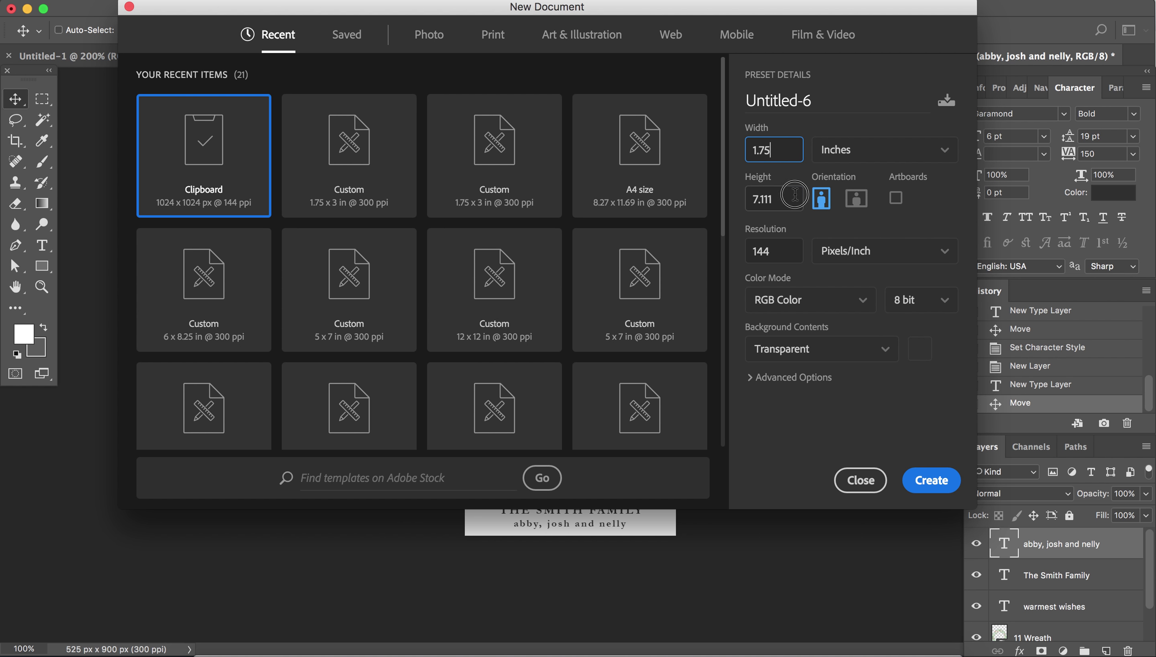
pyautogui.doubleClick(796, 195)
pyautogui.write('3')
pyautogui.doubleClick(796, 249)
pyautogui.write('300')
pyautogui.click(928, 479)
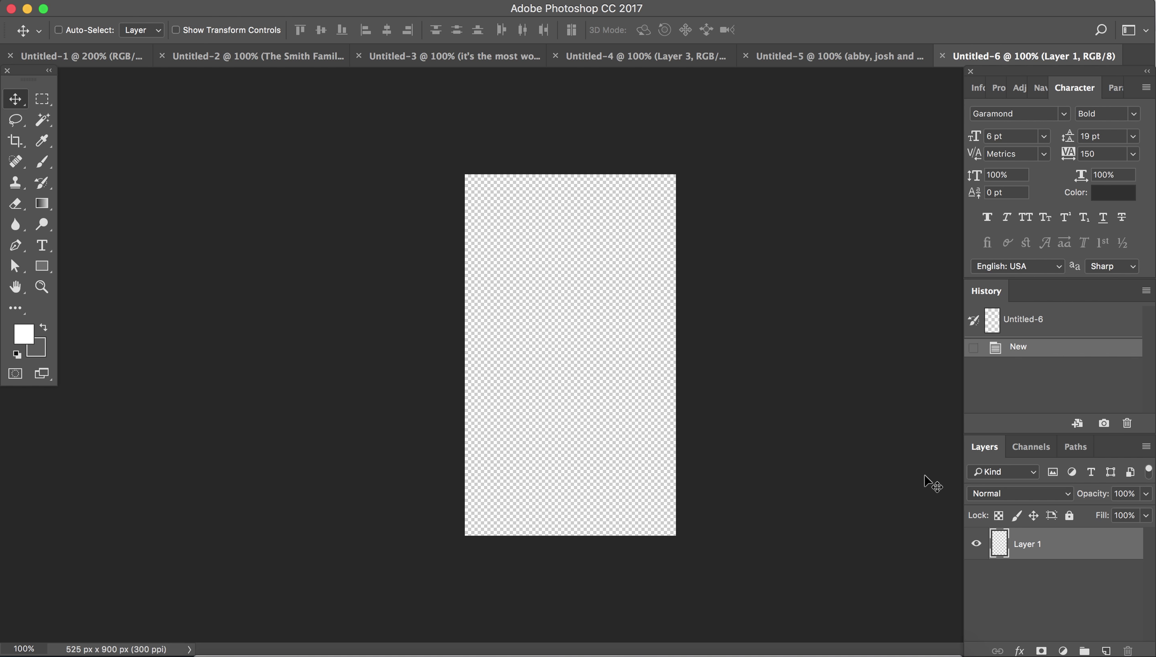
# Place Gift Tag Canvas.png from the Graphics folder into Untitled-6
pyautogui.click(215, 642)
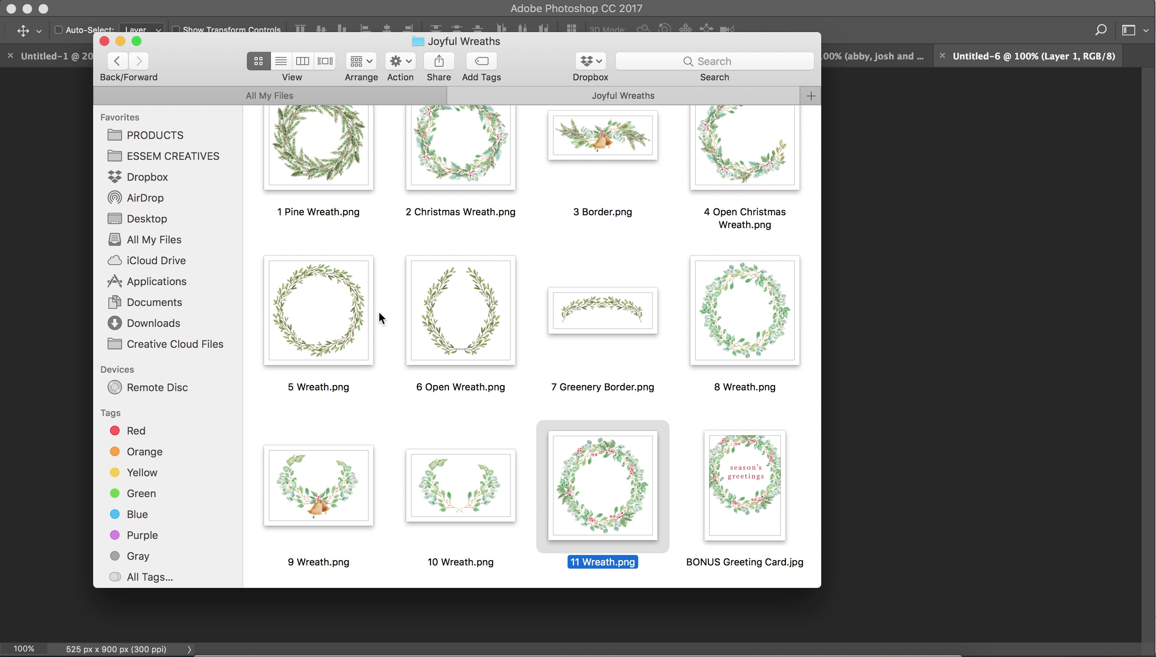
pyautogui.click(114, 61)
pyautogui.click(290, 146)
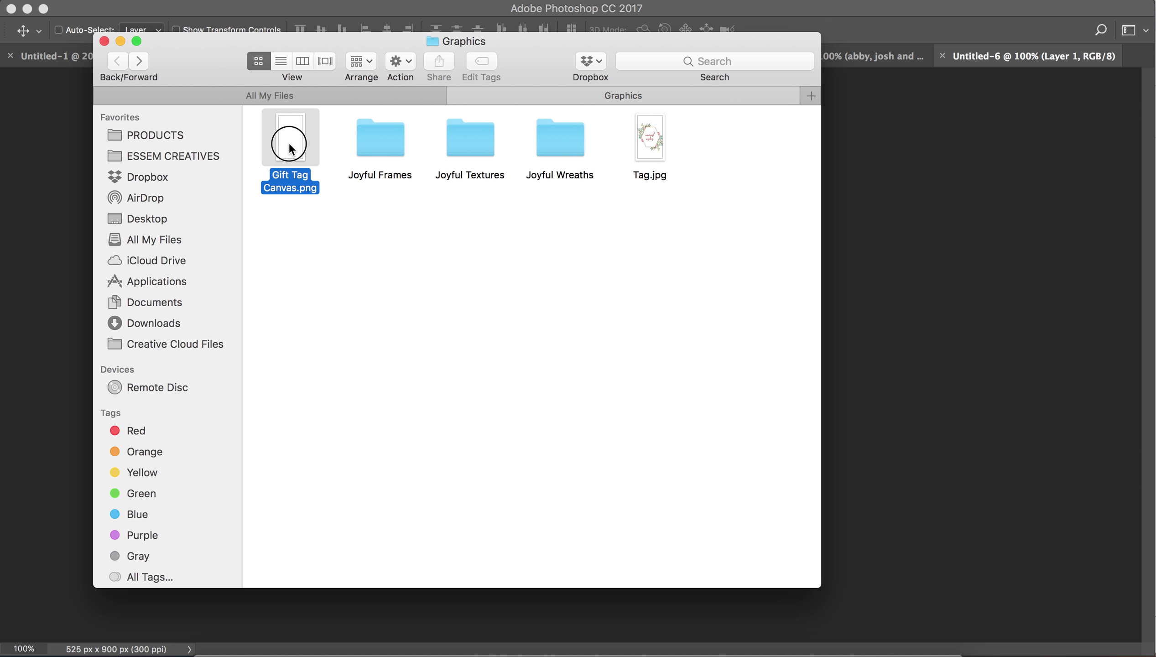
pyautogui.moveTo(290, 146); pyautogui.dragTo(883, 420)
pyautogui.press('Return')
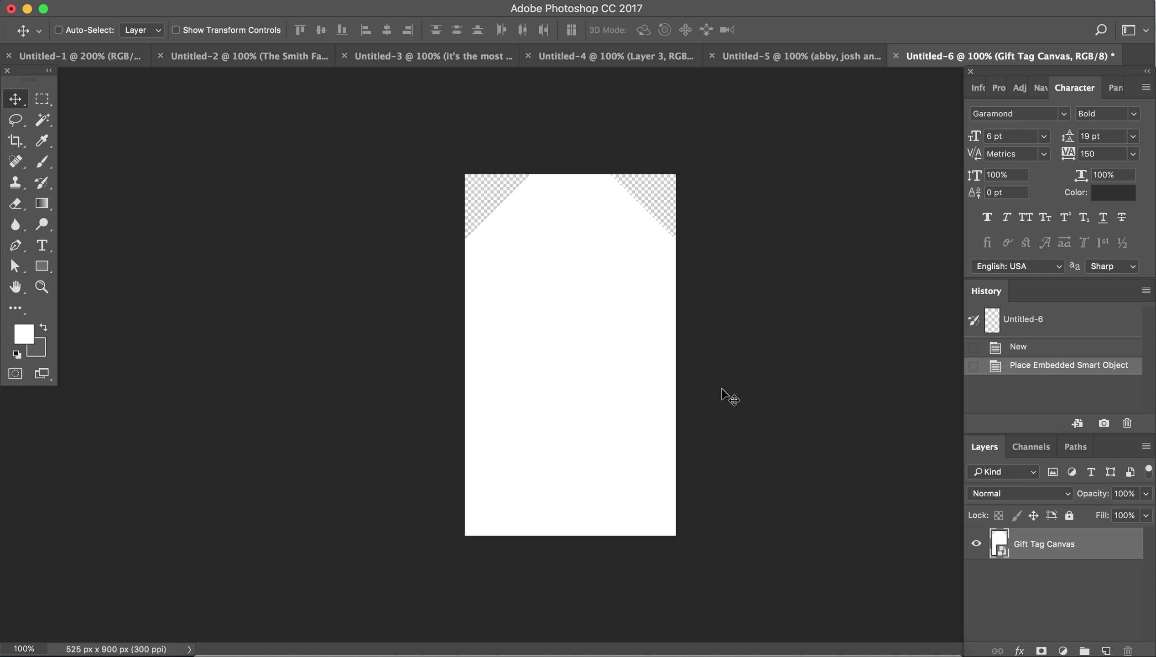
# Open Joyful Textures > Splashes and drag 1 Green Splash Texture.png onto the tag
pyautogui.click(216, 643)
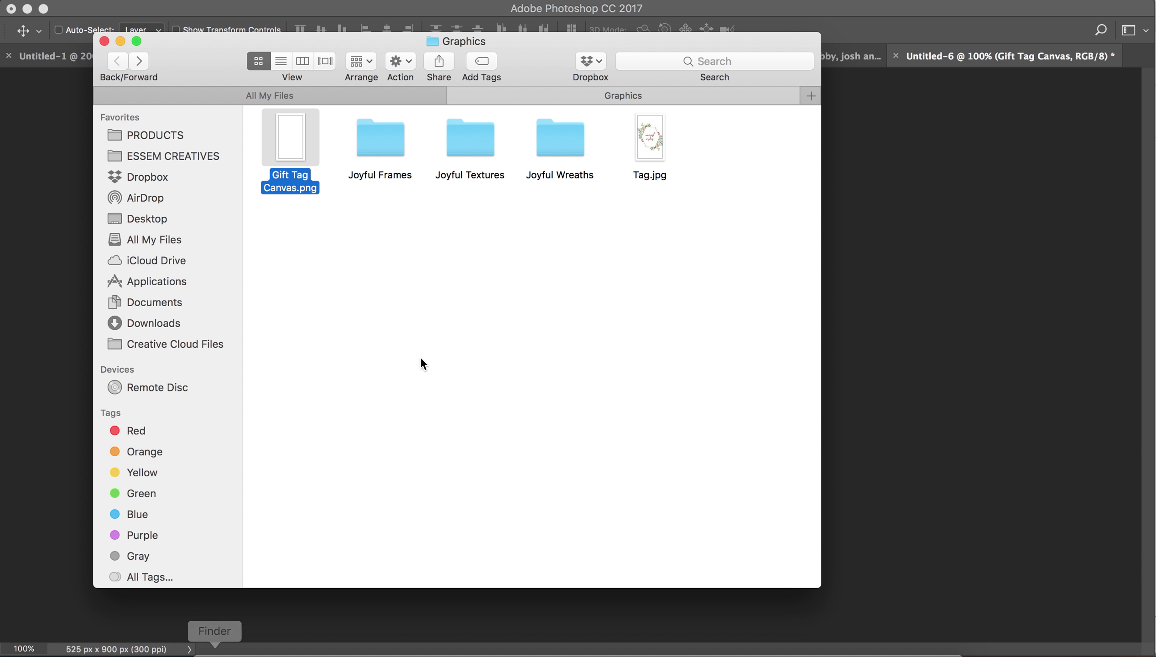
pyautogui.doubleClick(465, 147)
pyautogui.doubleClick(375, 145)
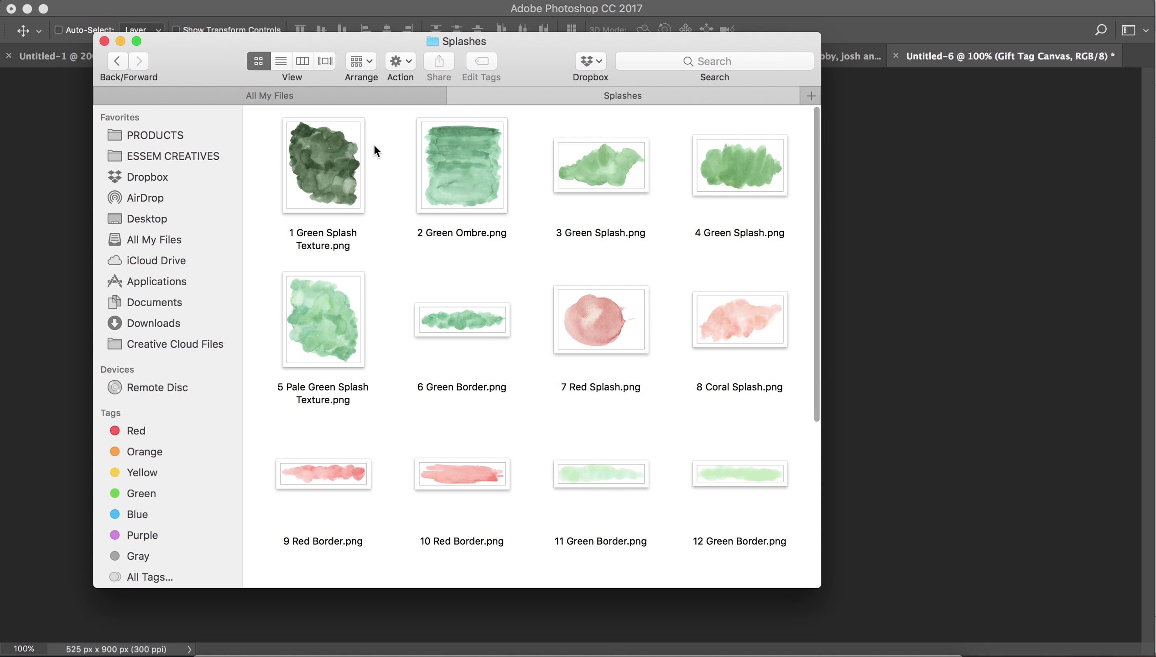
pyautogui.moveTo(336, 155)
pyautogui.mouseDown()
pyautogui.moveTo(908, 316)
pyautogui.moveTo(906, 330)
pyautogui.mouseUp()
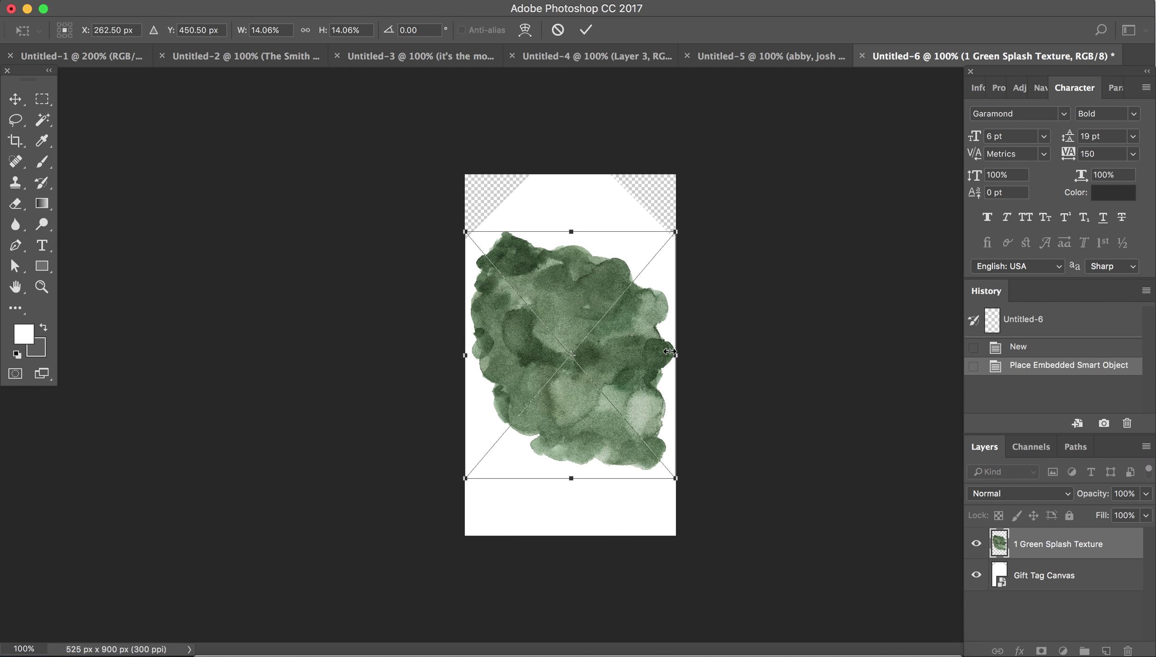
# Enlarge the green splash texture past the tag's edges and shift it left
pyautogui.moveTo(675, 479); pyautogui.dragTo(772, 591)
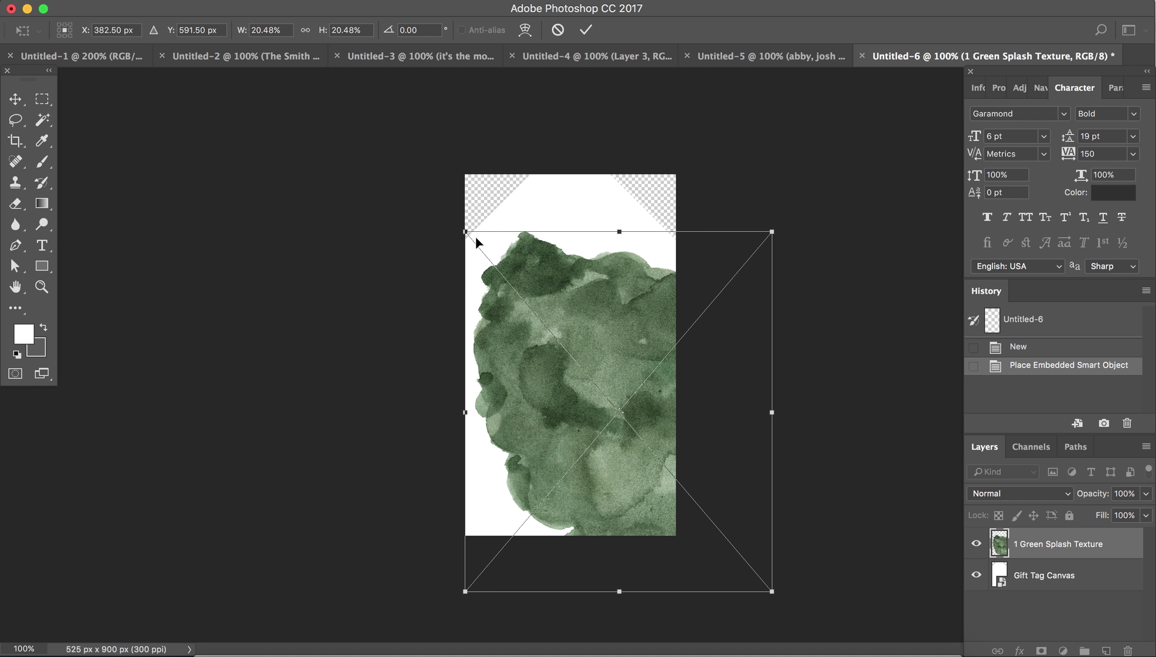
pyautogui.moveTo(465, 232); pyautogui.dragTo(364, 113)
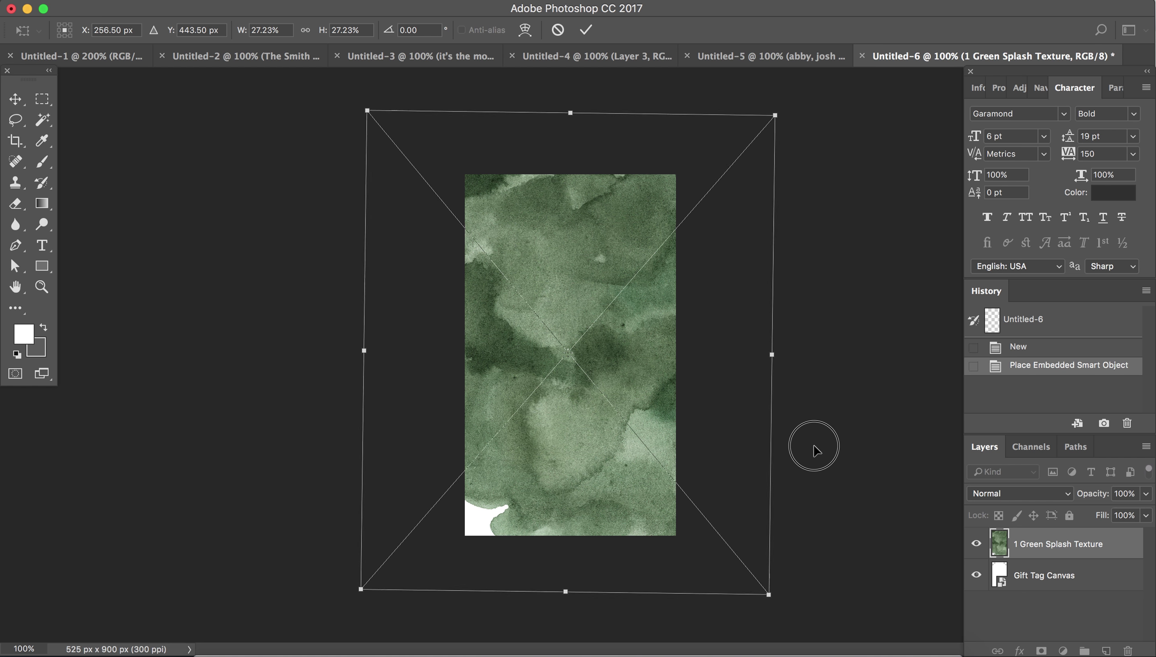
pyautogui.moveTo(813, 451); pyautogui.dragTo(813, 466)
pyautogui.moveTo(682, 486); pyautogui.dragTo(656, 489)
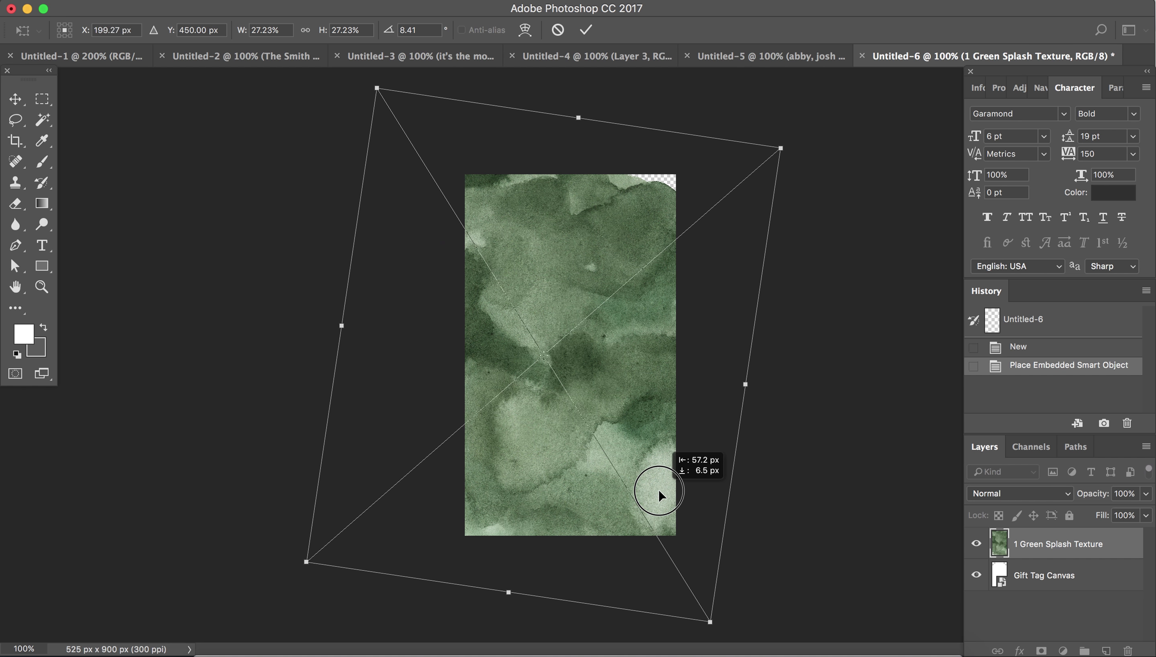
pyautogui.moveTo(781, 148); pyautogui.dragTo(804, 129)
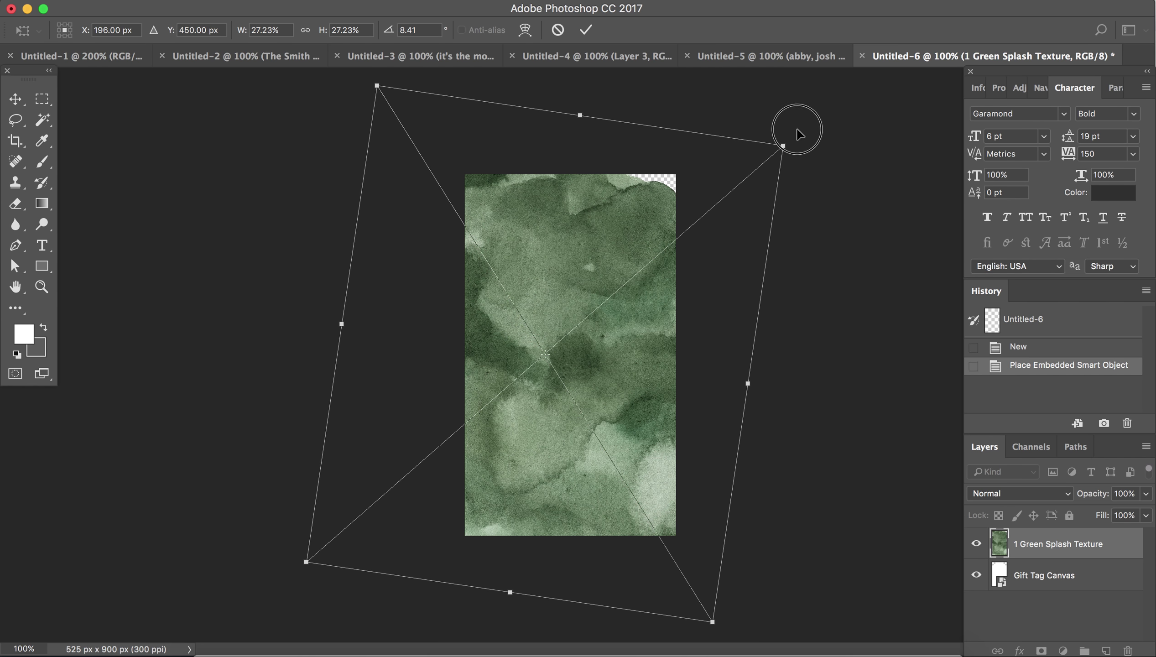
pyautogui.moveTo(724, 286); pyautogui.dragTo(717, 287)
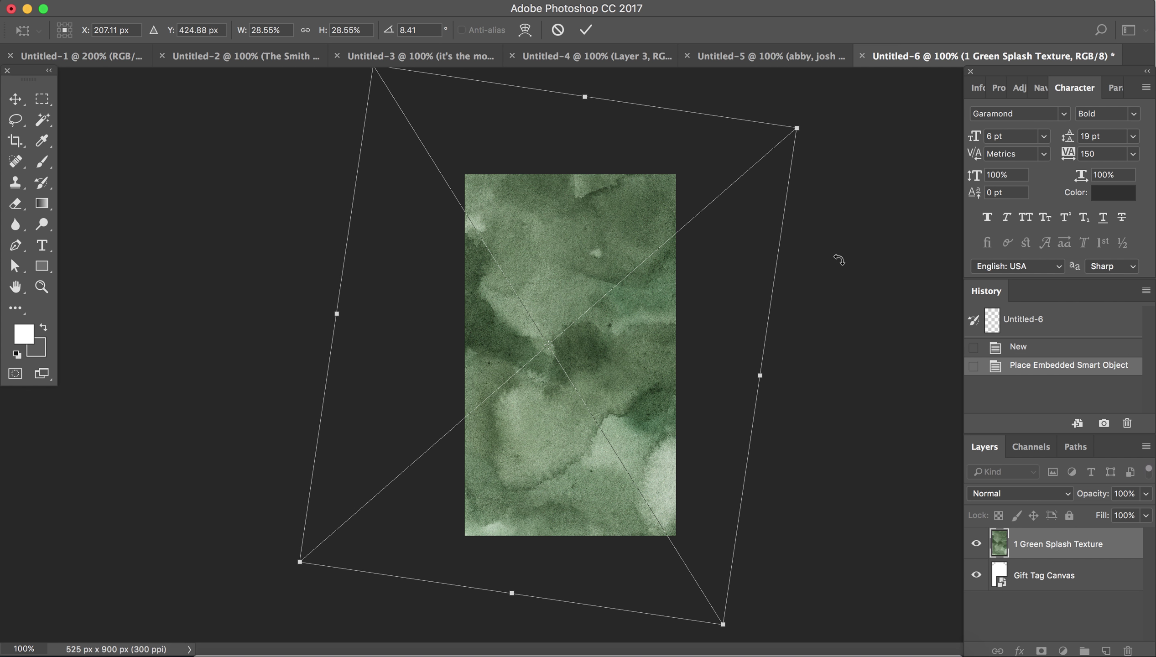
# Rotate the texture to -143.43° at 28.55%, nudge it left, and commit
pyautogui.moveTo(851, 327)
pyautogui.mouseDown()
pyautogui.moveTo(644, 545)
pyautogui.moveTo(522, 231)
pyautogui.mouseUp()
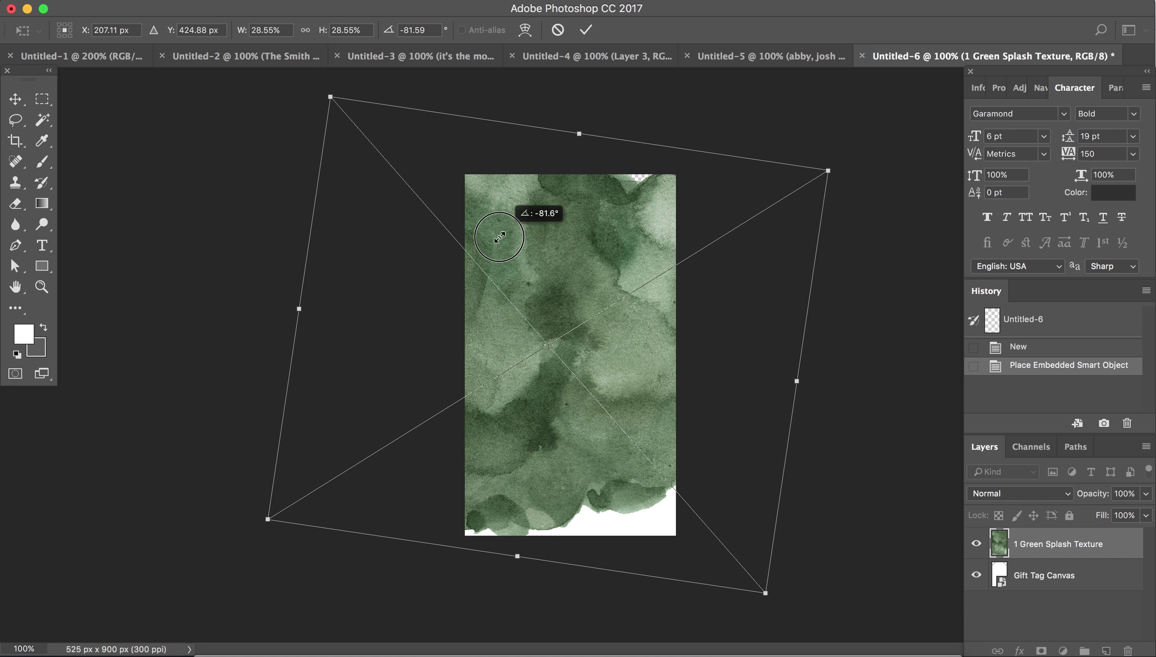
pyautogui.moveTo(521, 232); pyautogui.dragTo(500, 235)
pyautogui.moveTo(843, 284)
pyautogui.mouseDown()
pyautogui.moveTo(725, 149)
pyautogui.moveTo(675, 120)
pyautogui.mouseUp()
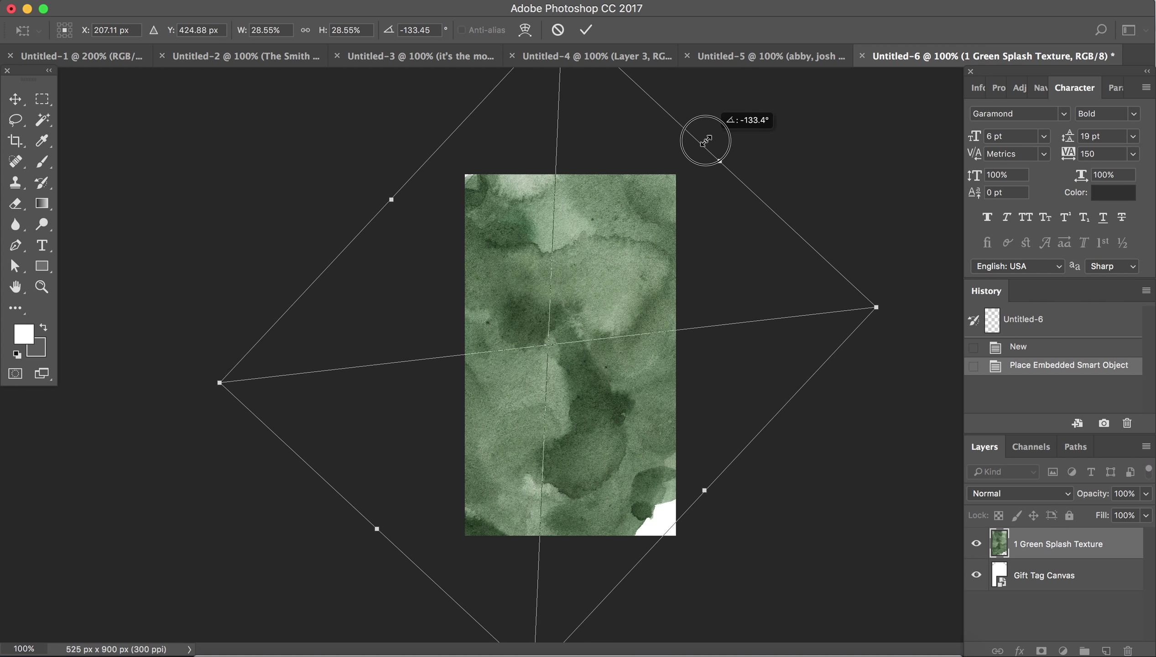
pyautogui.moveTo(661, 246); pyautogui.dragTo(665, 247)
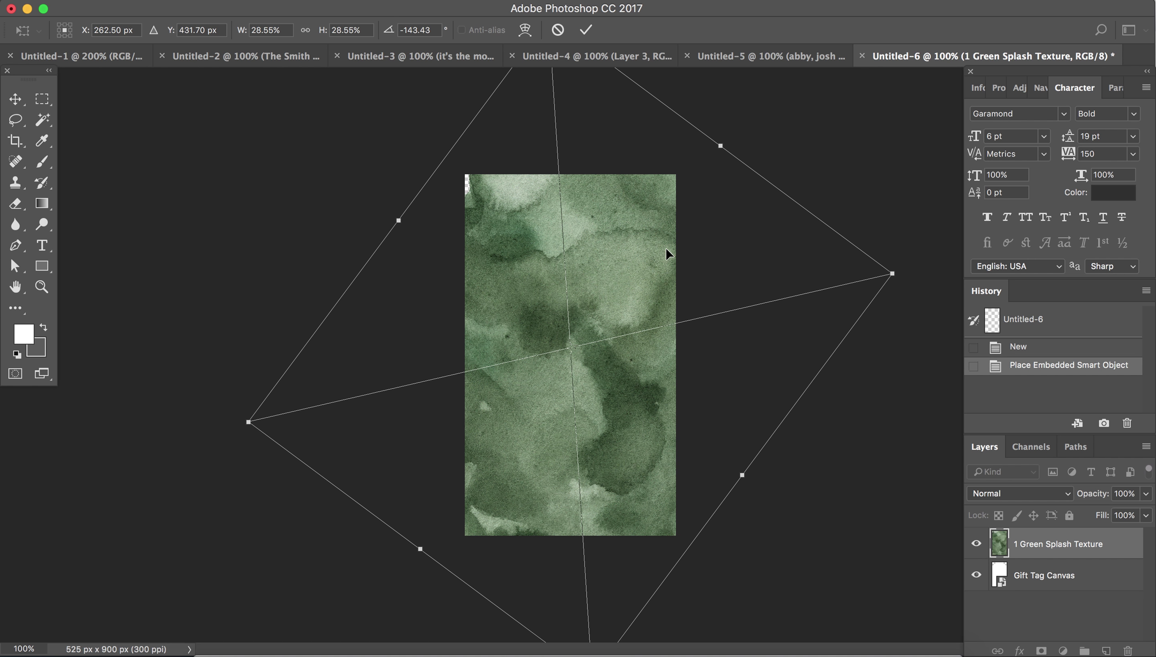
pyautogui.press('Left')
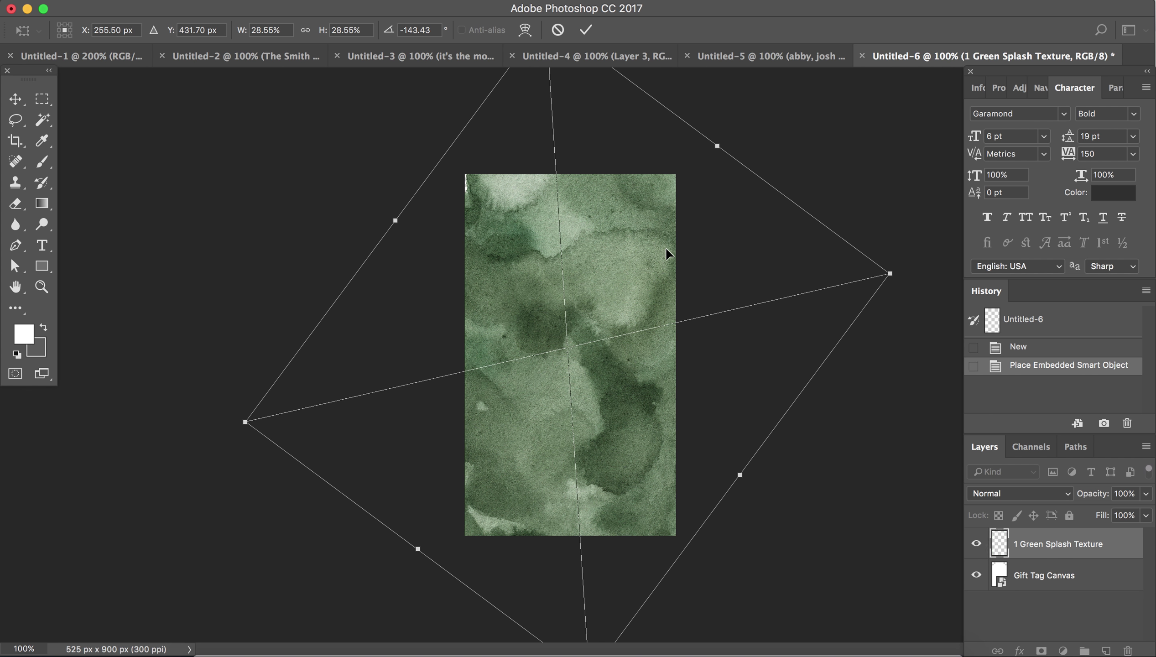
pyautogui.press('Left')
pyautogui.press('Left')
pyautogui.press('Left')
pyautogui.press('Left')
pyautogui.press('Left')
pyautogui.press('Left')
pyautogui.press('Left')
pyautogui.press('Return')
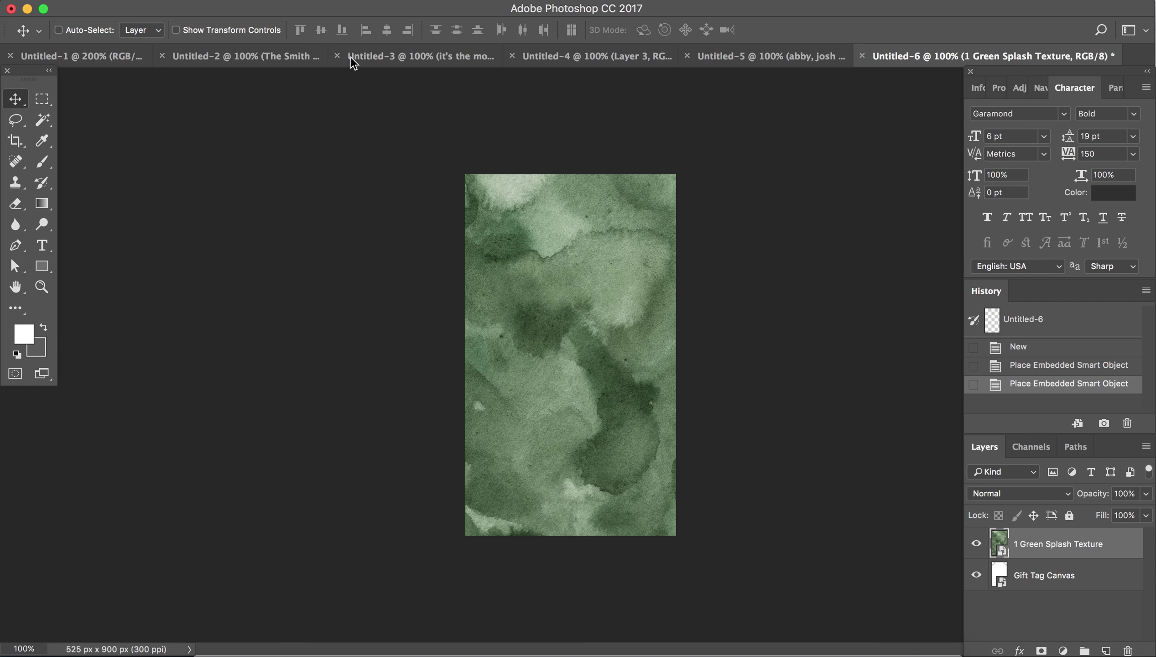
pyautogui.click(274, 2)
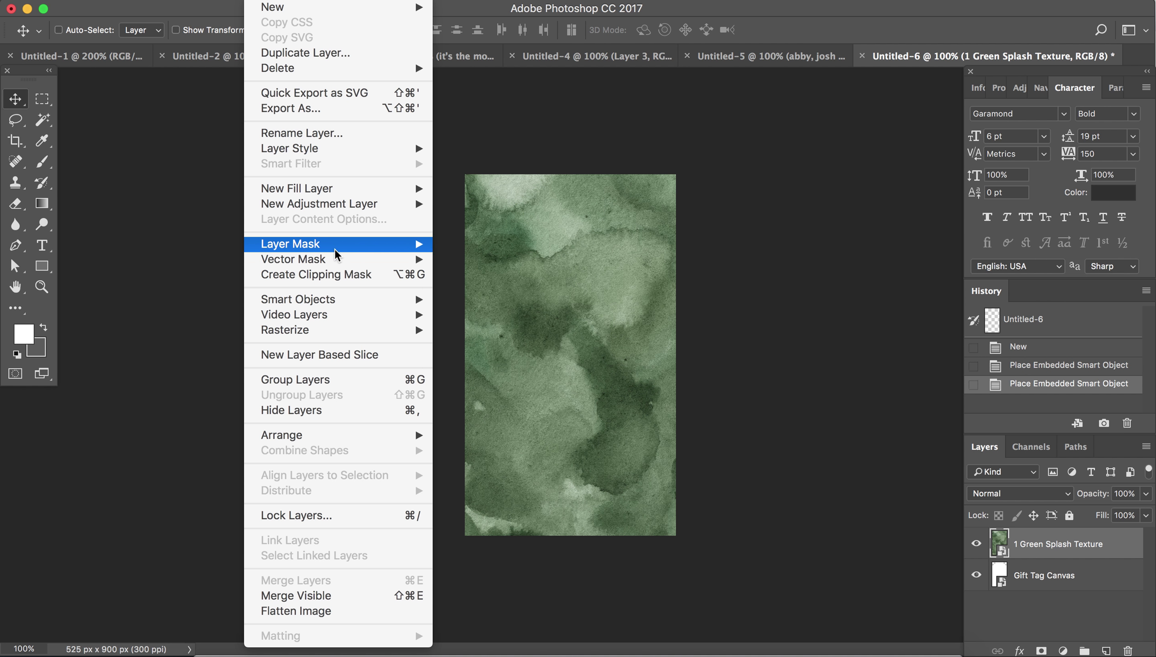
# Clip the green splash texture to the tag shape and add an empty Layer 1 above it
pyautogui.click(345, 275)
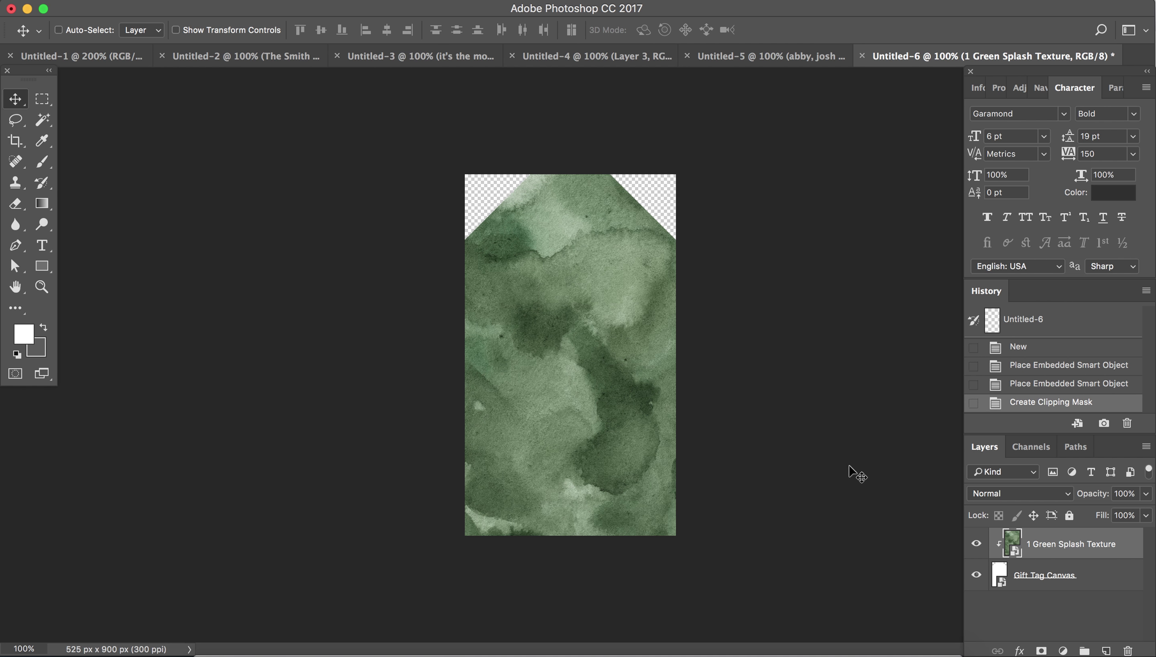
pyautogui.click(1106, 651)
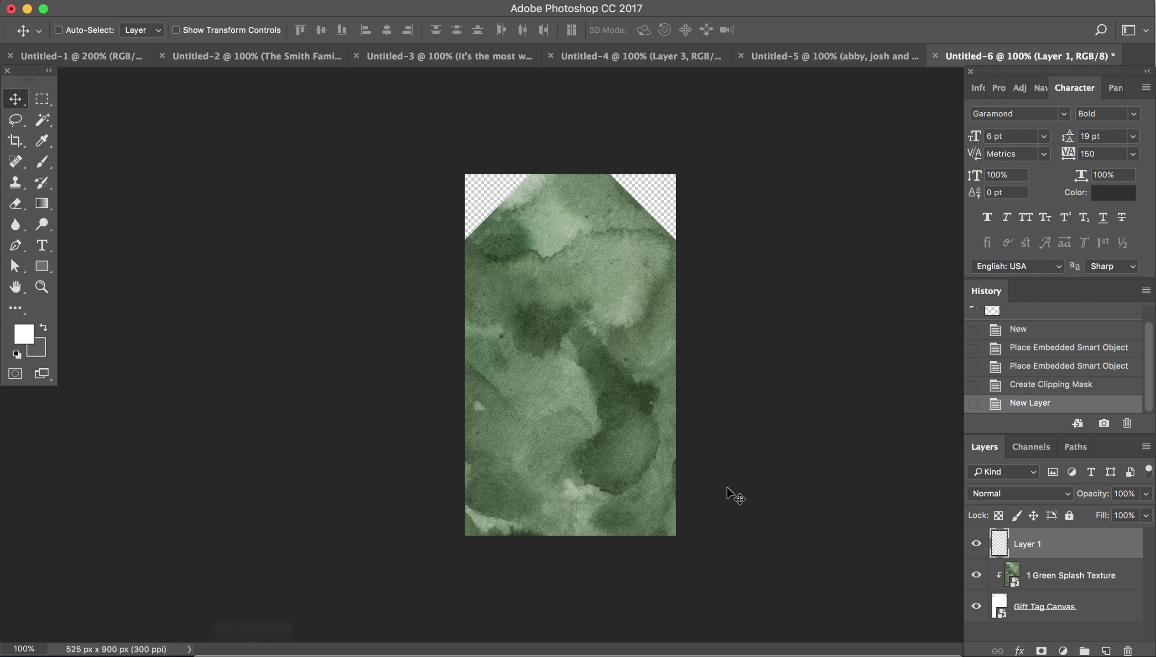
pyautogui.click(49, 248)
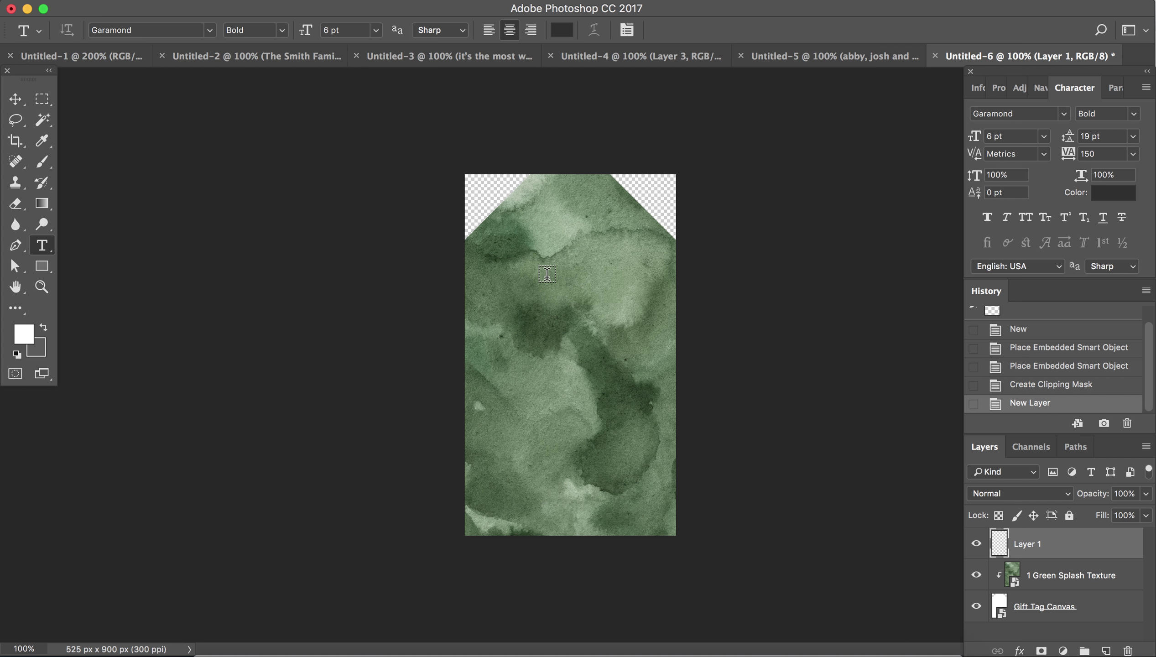
# Start a text line on the green tag and set its text colour to near-white
pyautogui.click(556, 308)
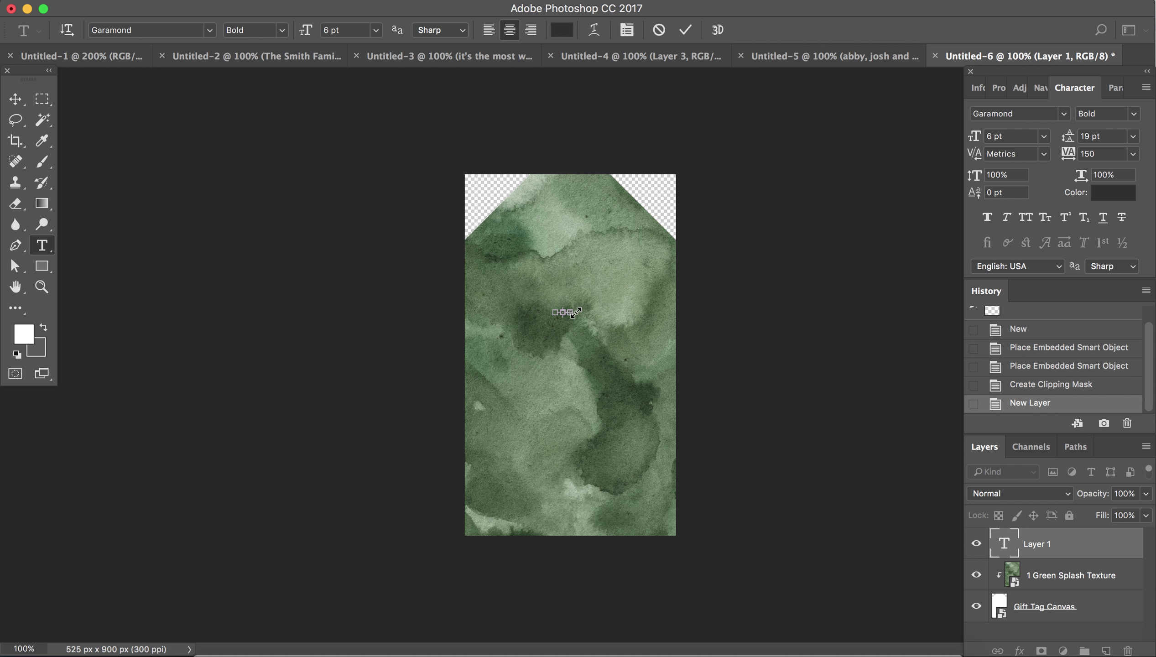
pyautogui.press('Escape')
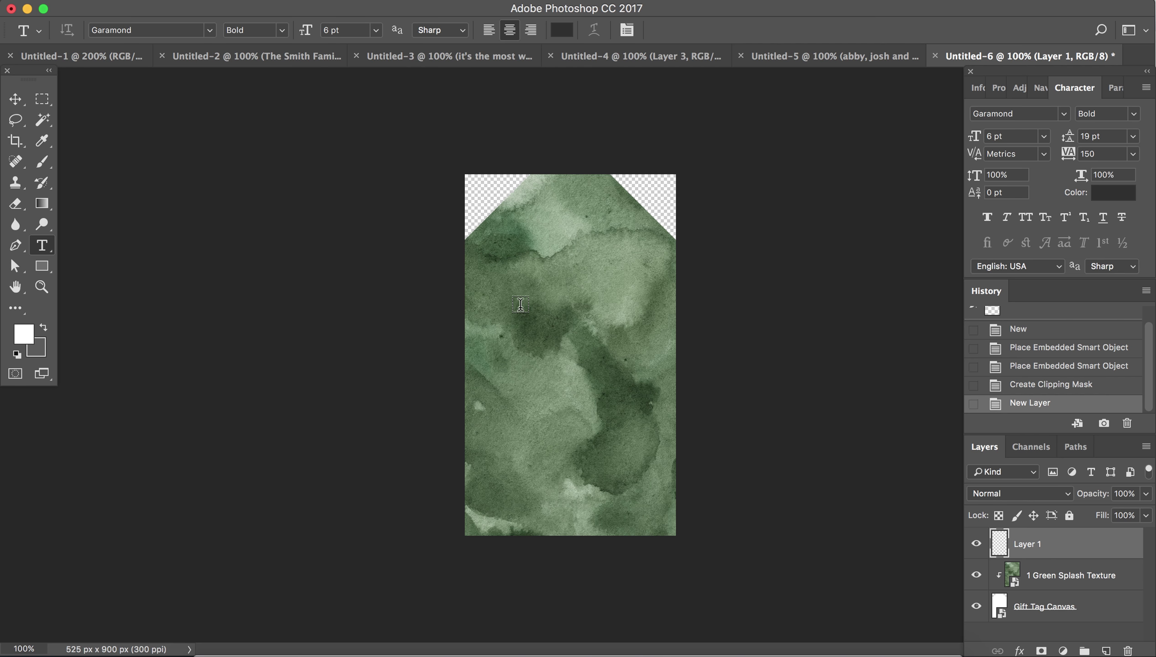
pyautogui.click(545, 311)
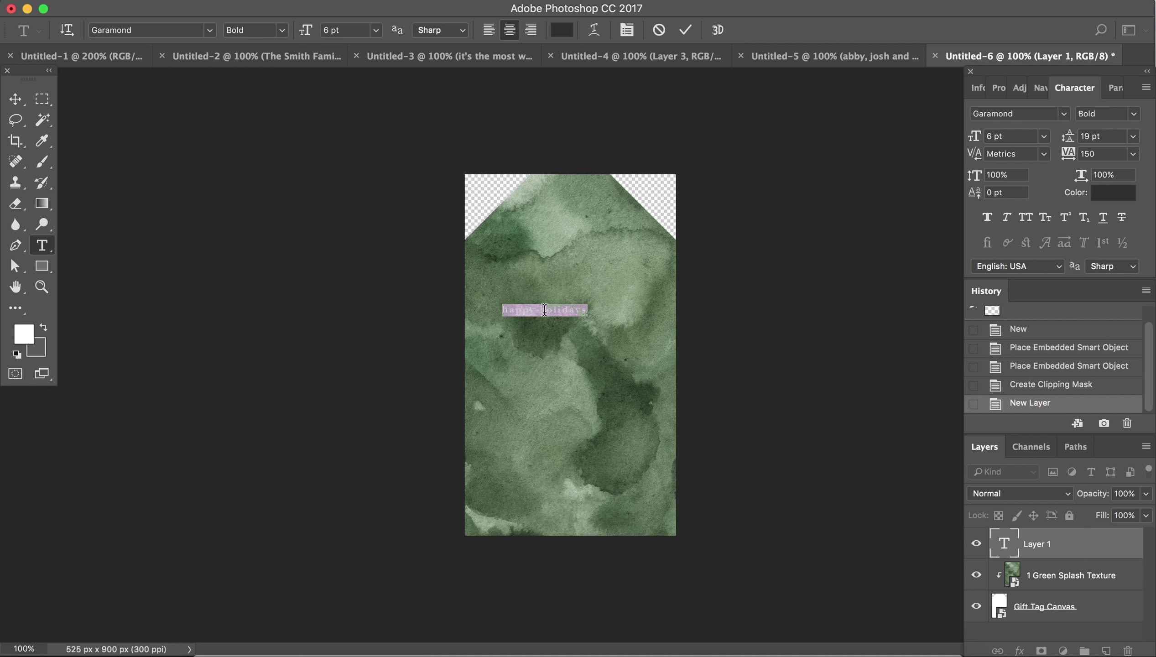
pyautogui.click(1106, 196)
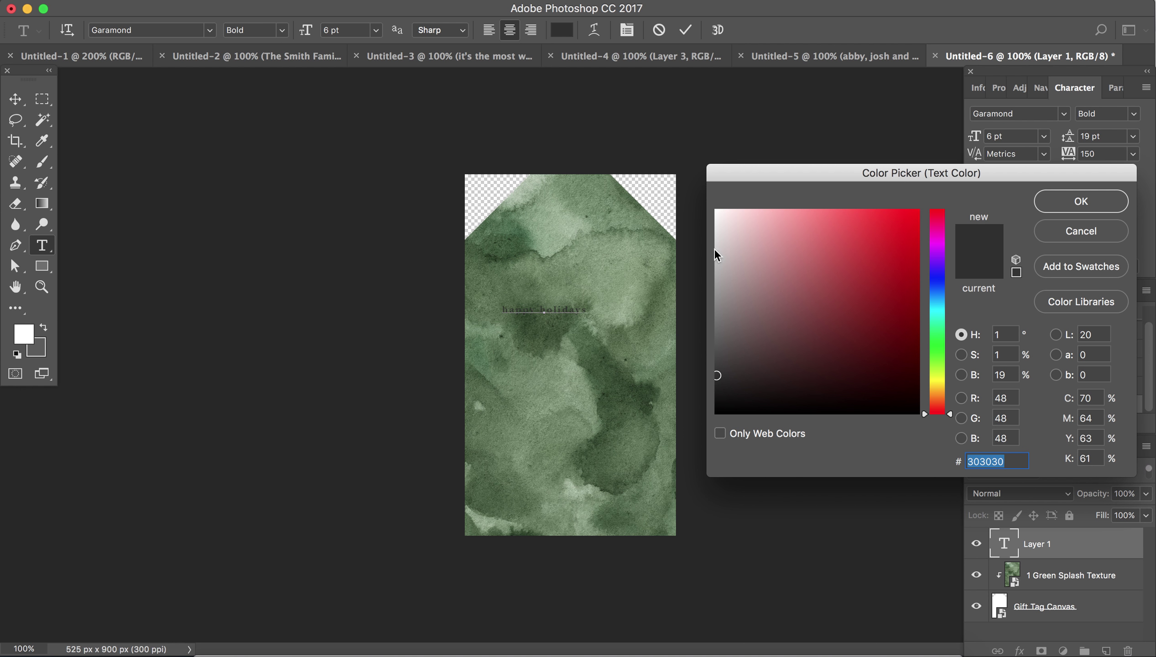
pyautogui.moveTo(717, 255); pyautogui.dragTo(703, 202)
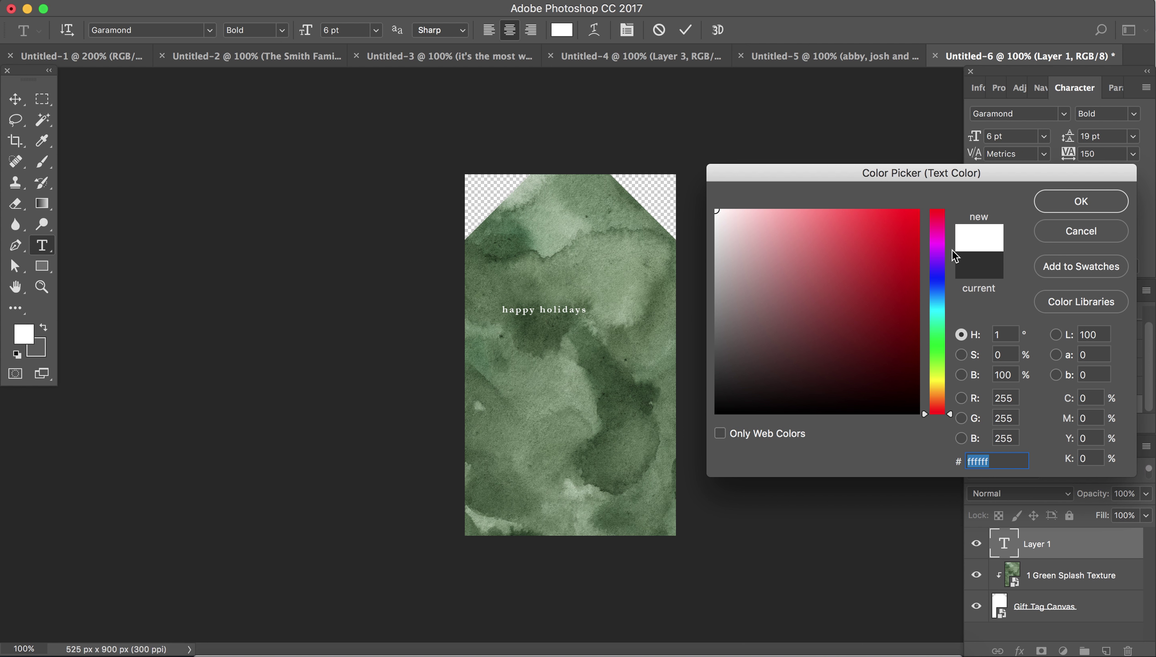
pyautogui.moveTo(717, 221); pyautogui.dragTo(715, 212)
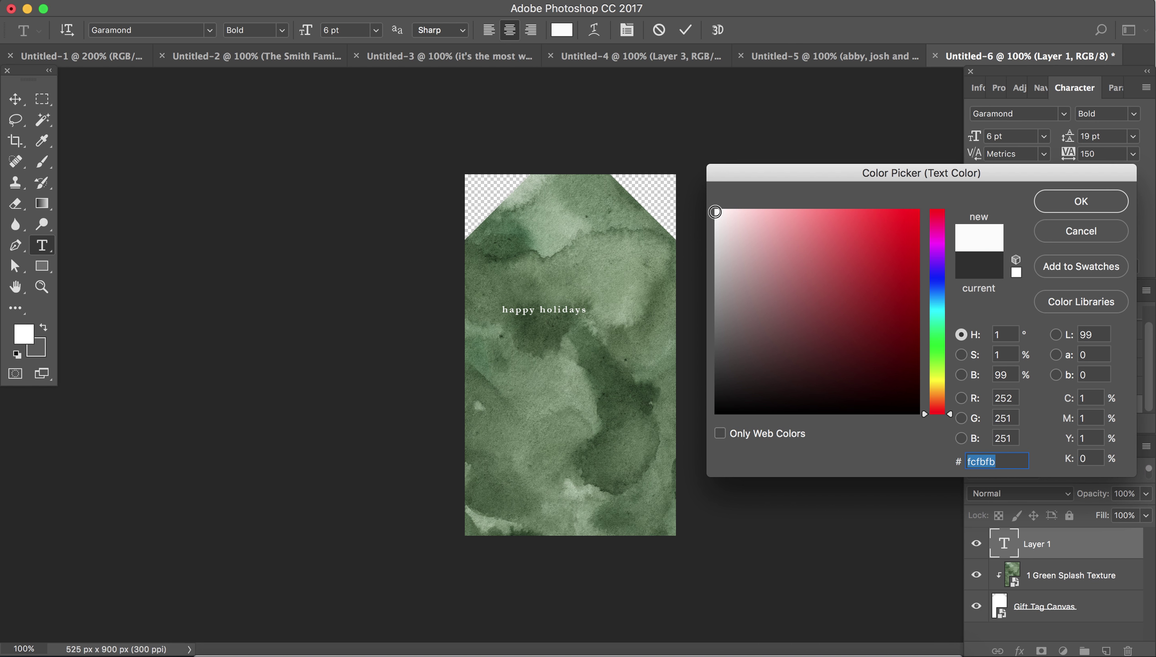
pyautogui.click(1081, 201)
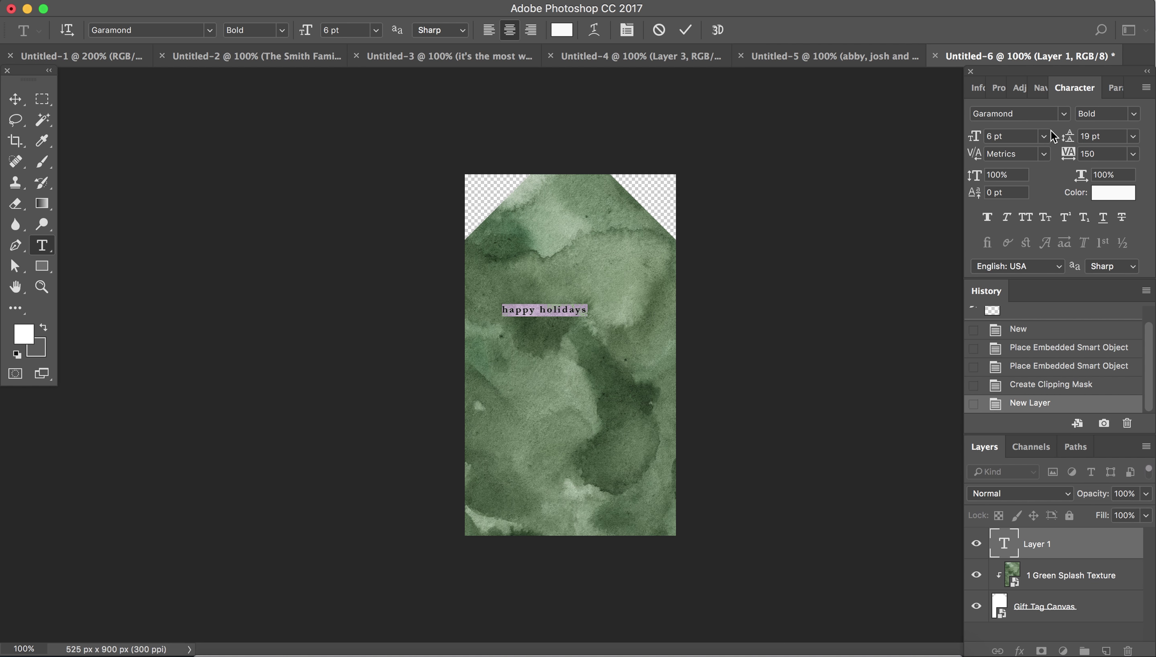
pyautogui.click(1048, 114)
# Set the happy holidays text to Northwell at 20 pt with 0 tracking
pyautogui.write('north')
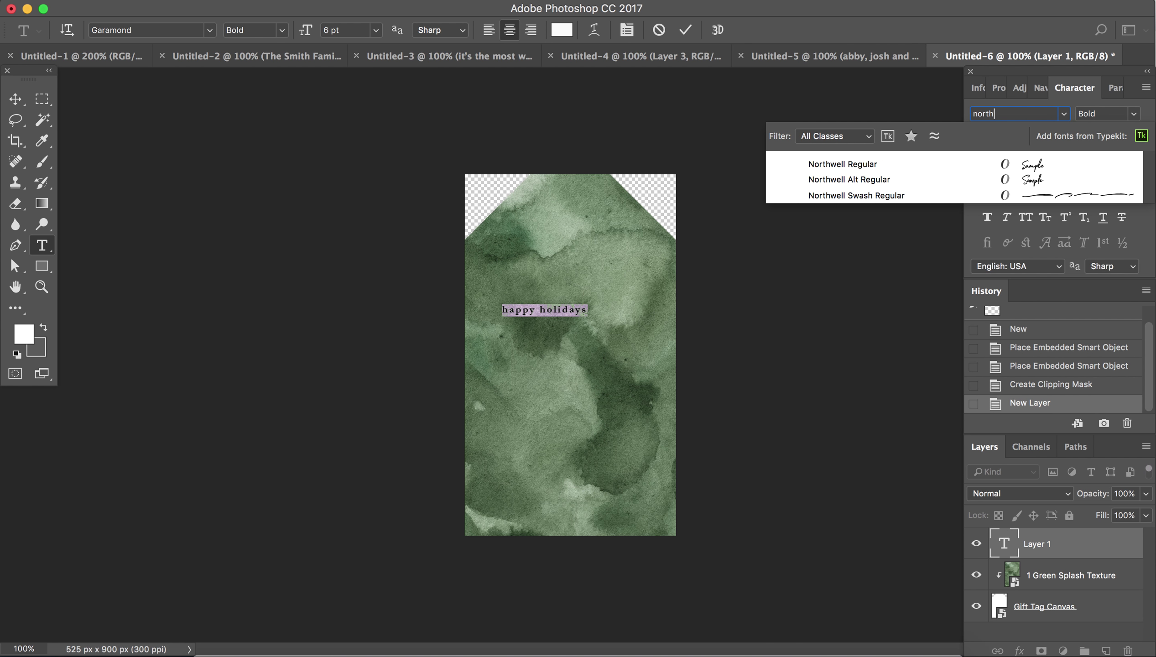
pyautogui.click(906, 164)
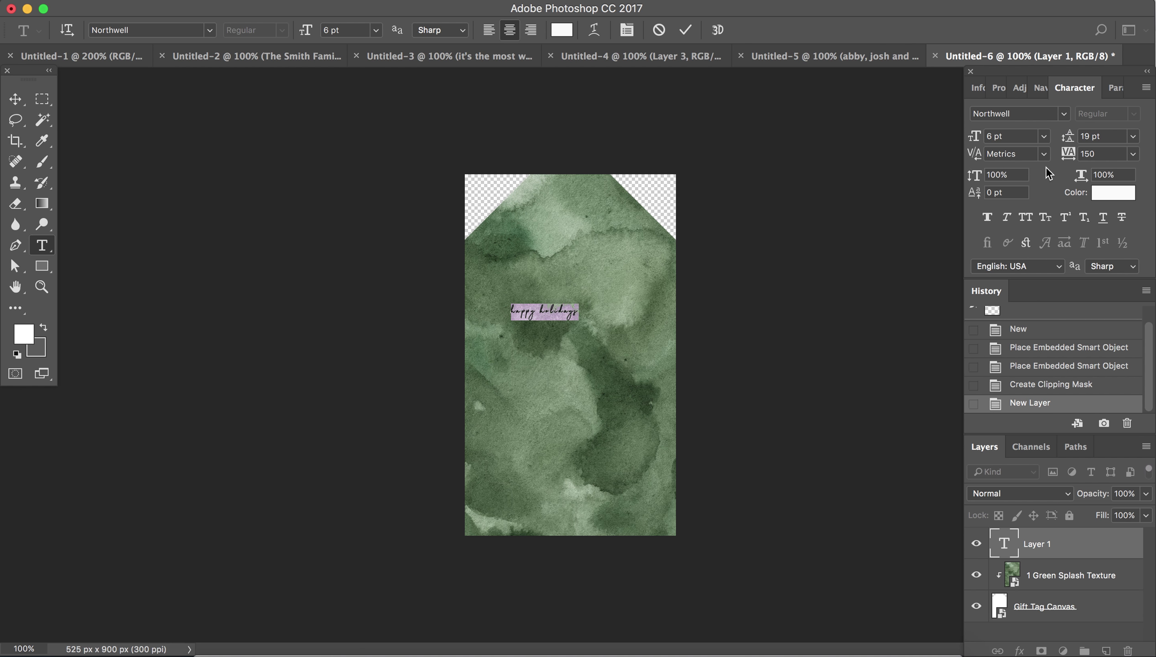
pyautogui.click(1008, 137)
pyautogui.write('20')
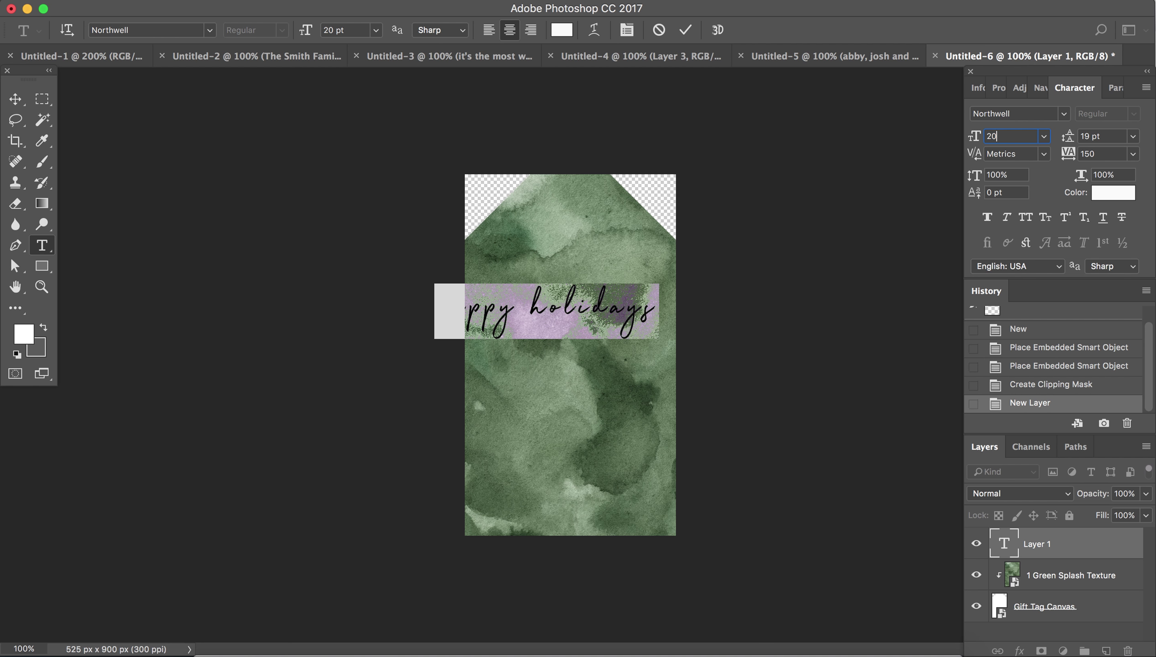
pyautogui.moveTo(1103, 155); pyautogui.dragTo(1029, 162)
pyautogui.write('0')
pyautogui.press('Return')
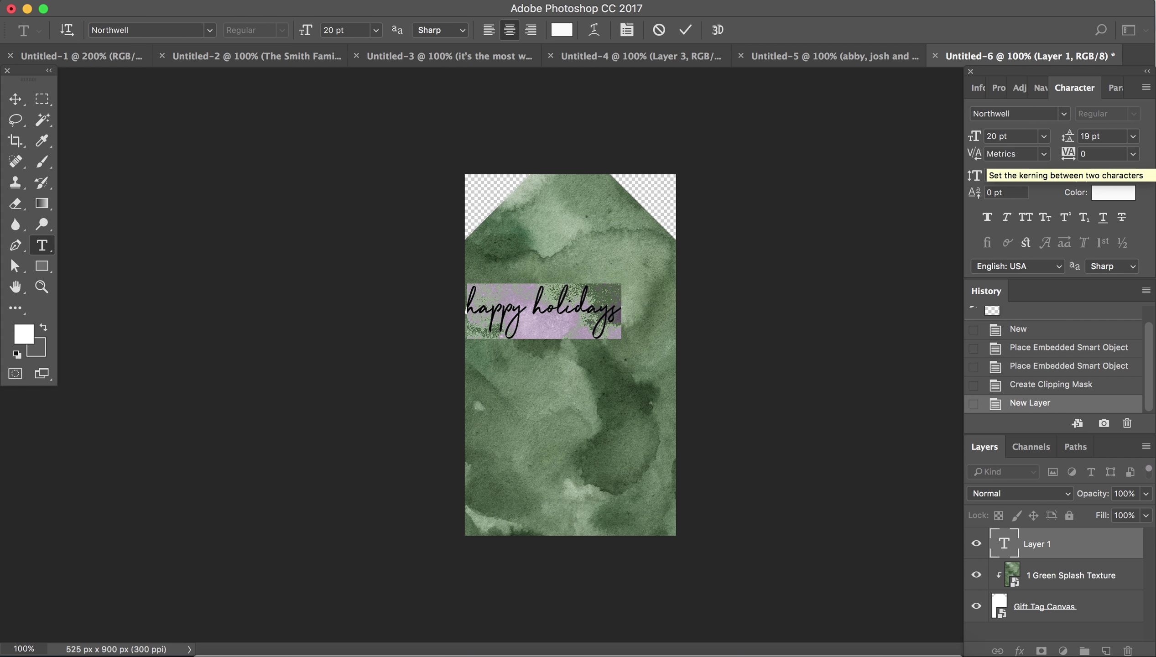
# Commit the happy holidays text and move it toward the tag's centre
pyautogui.click(15, 99)
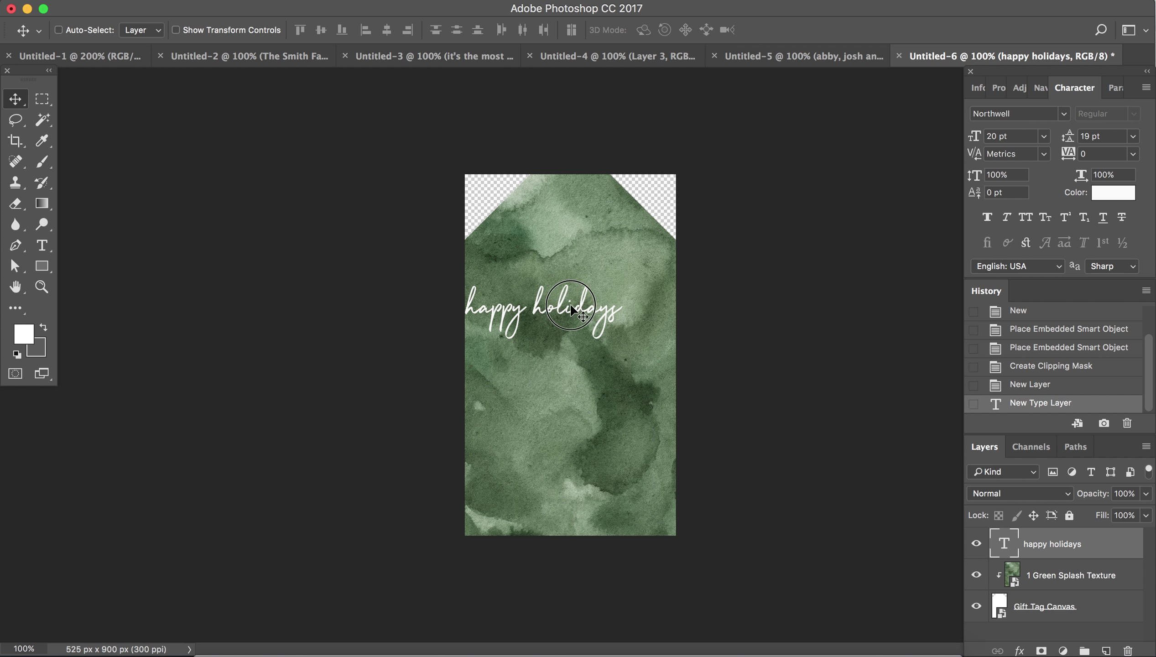
pyautogui.moveTo(554, 304); pyautogui.dragTo(590, 331)
pyautogui.press('t')
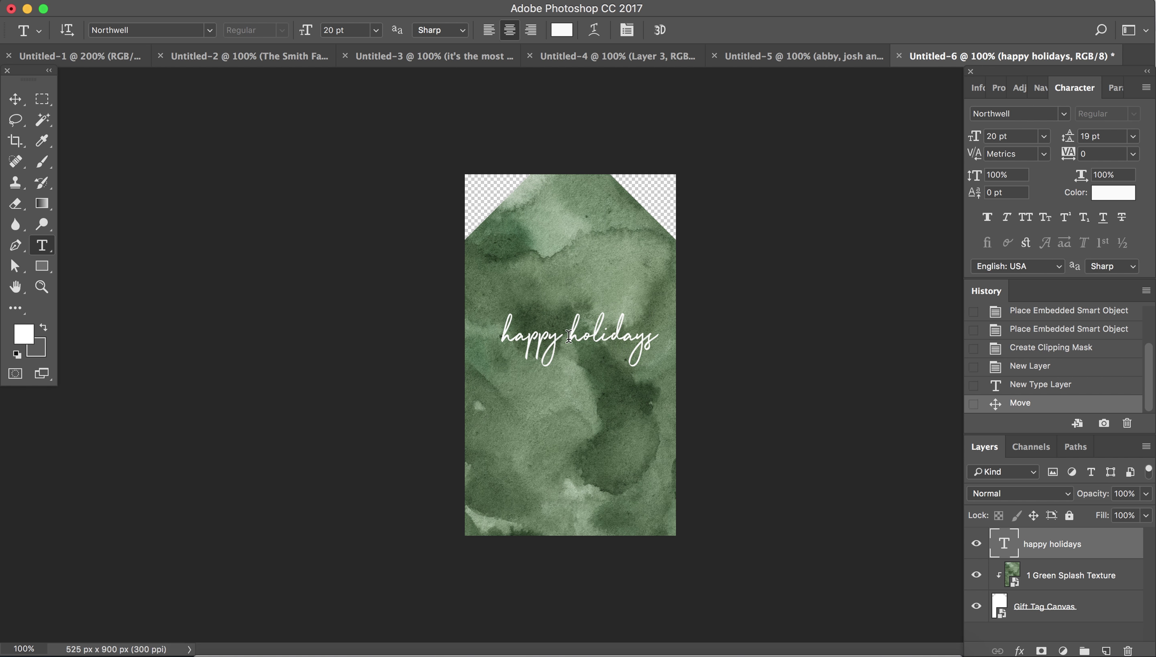
pyautogui.click(569, 336)
# Replace the text with 'with love' at 30 pt and nudge it slightly left
pyautogui.hotkey('ctrl', 'a')
pyautogui.write('with')
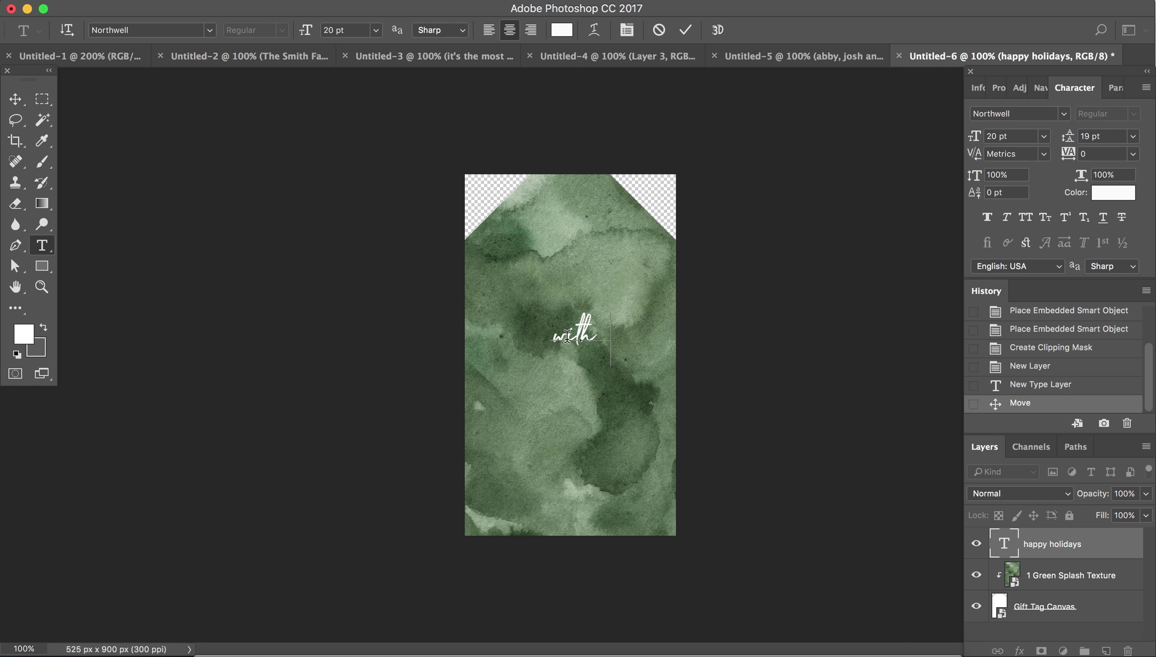
pyautogui.write(' love')
pyautogui.hotkey('ctrl', 'a')
pyautogui.doubleClick(1007, 136)
pyautogui.write('30')
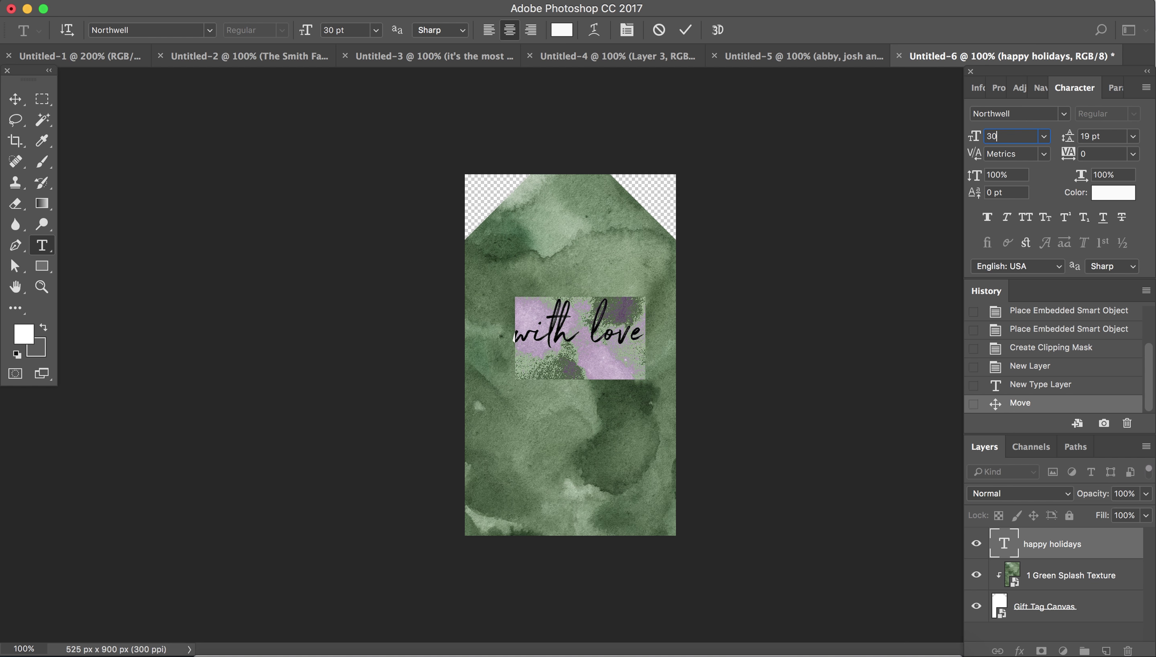
pyautogui.click(16, 99)
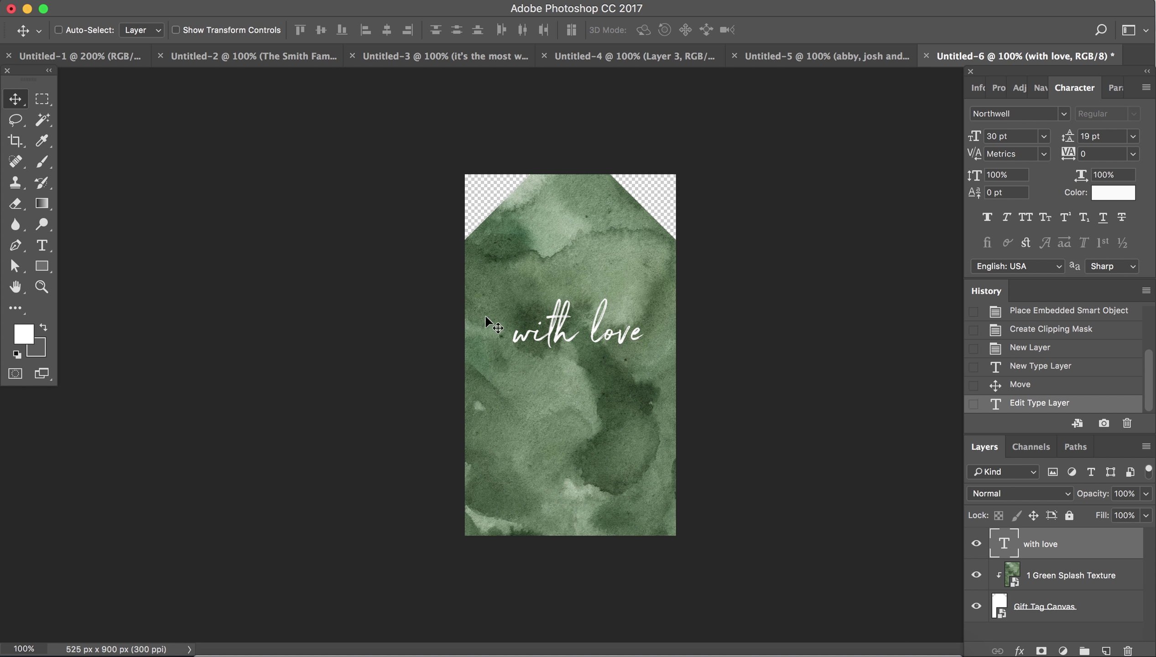
pyautogui.moveTo(602, 331); pyautogui.dragTo(597, 338)
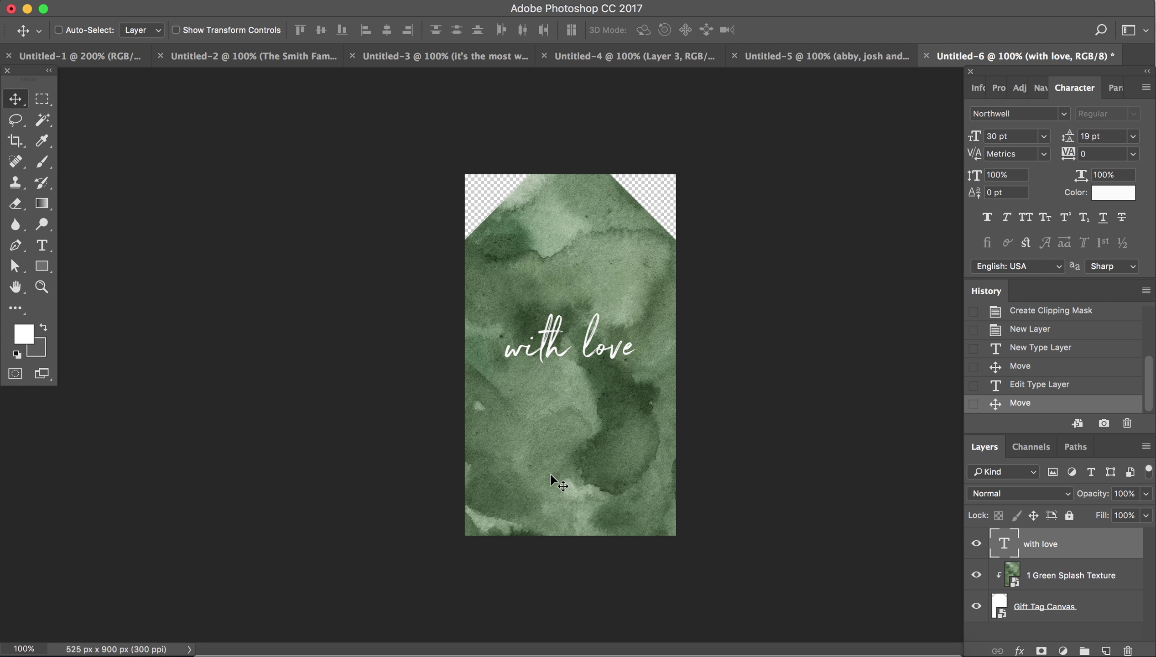
pyautogui.click(1106, 652)
# Type 'Andrea & Sarah' near the tag's bottom and set it in Garamond Bold
pyautogui.click(42, 246)
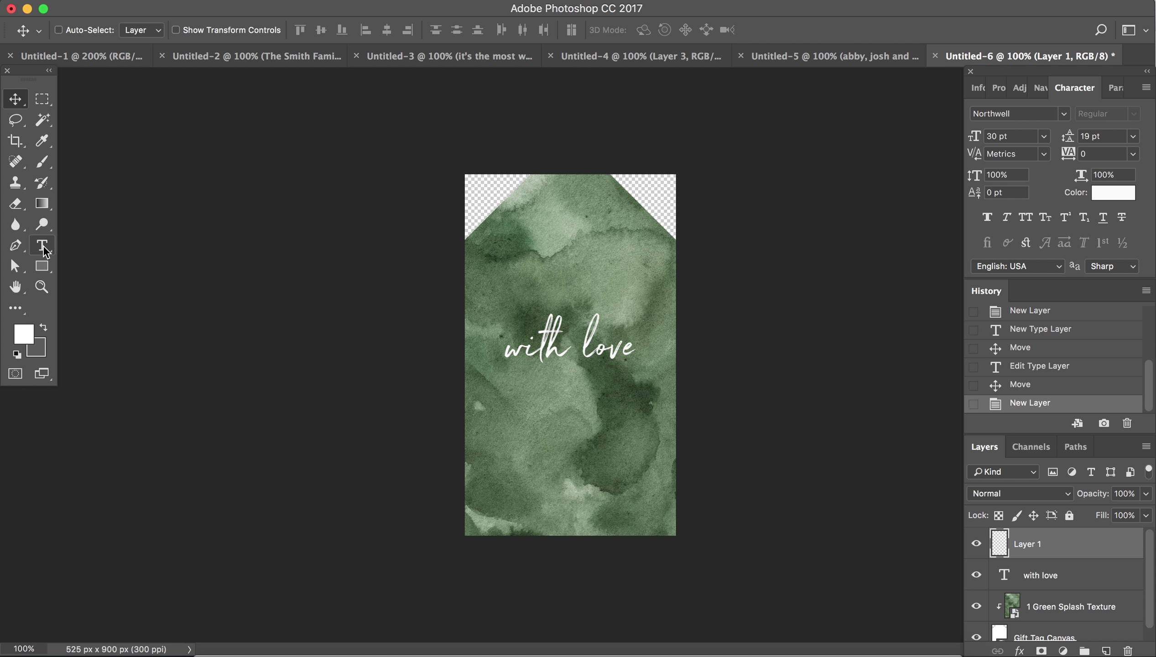
pyautogui.click(520, 482)
pyautogui.write('Andrea')
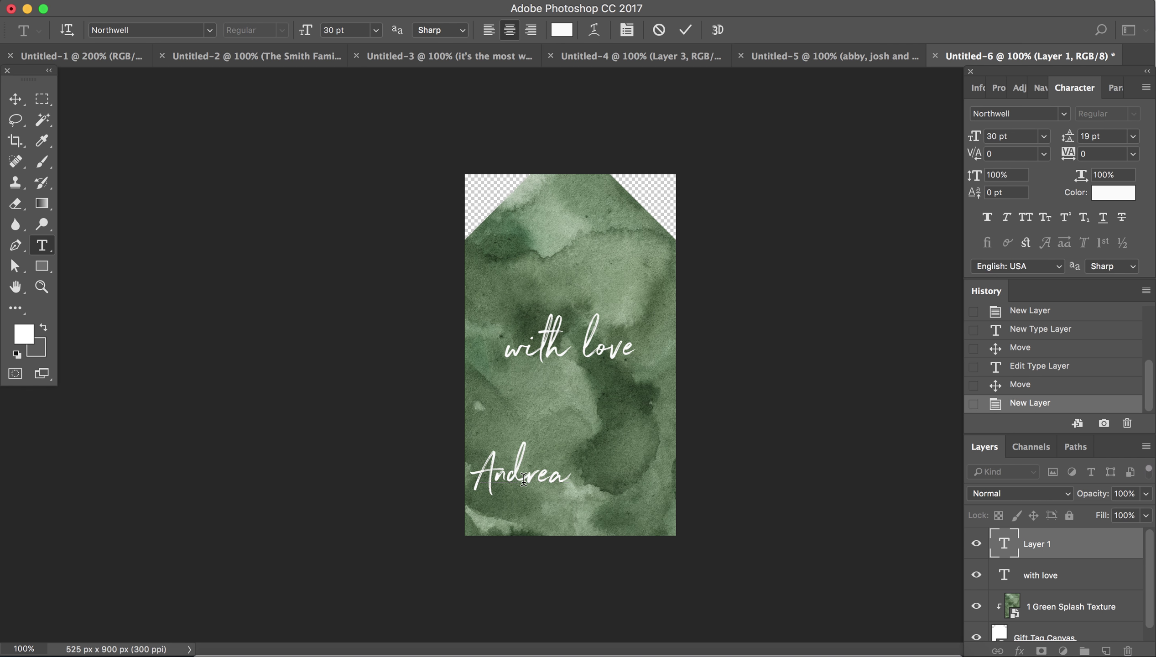
pyautogui.write(' & Sara')
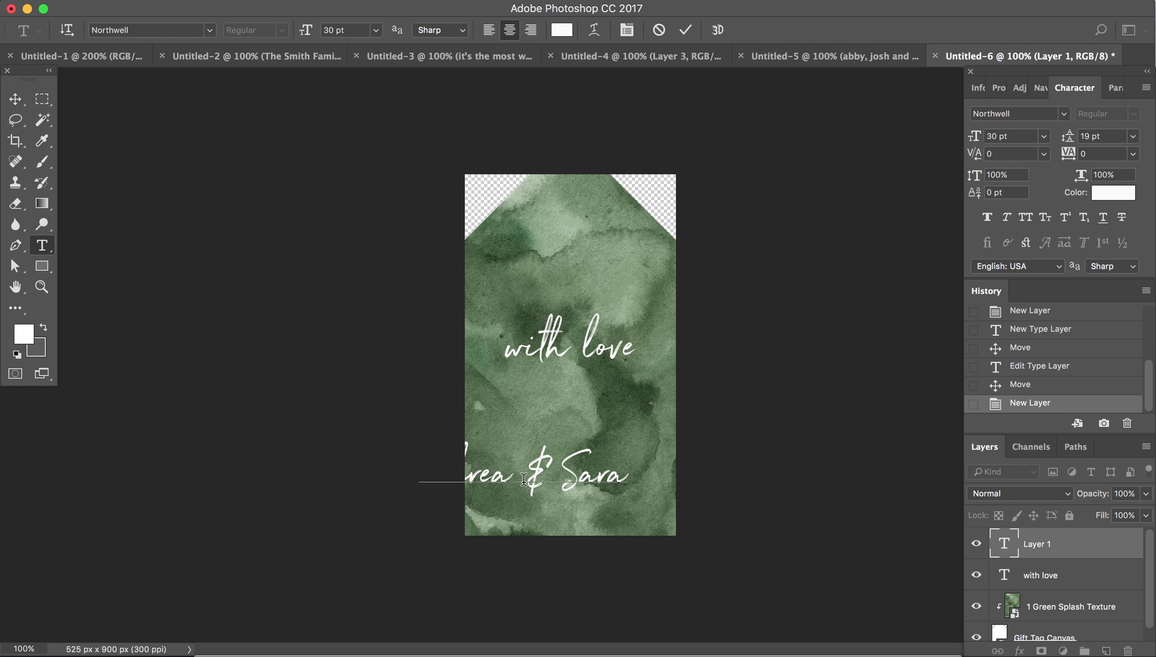
pyautogui.write('h')
pyautogui.press('super+a')
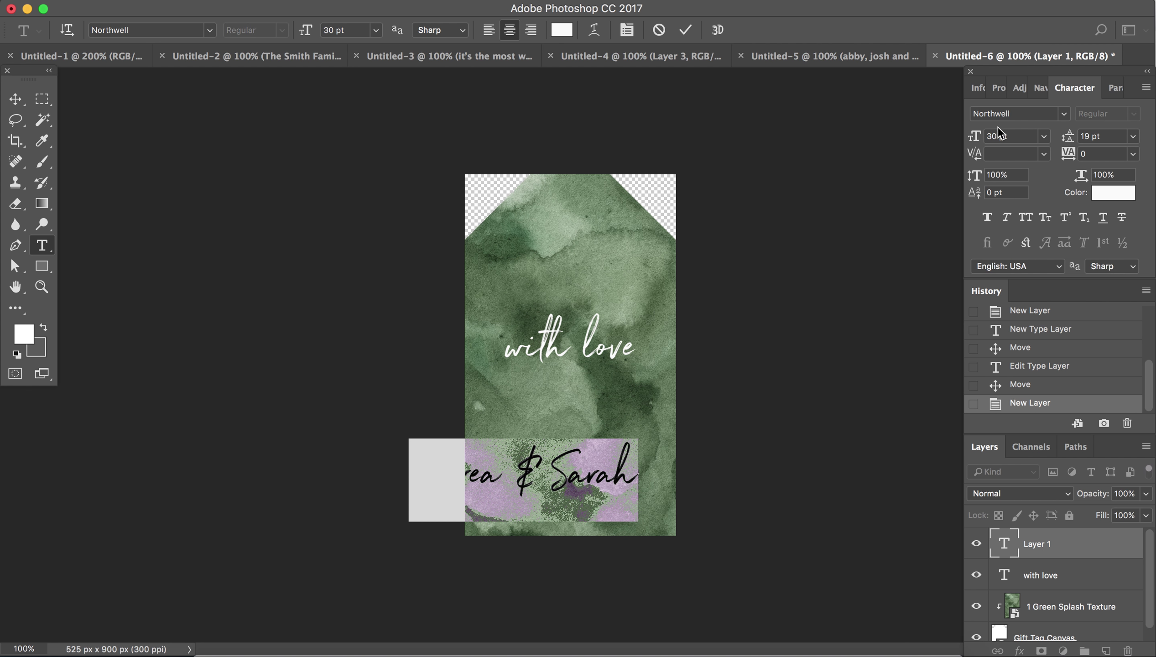
pyautogui.click(1013, 114)
pyautogui.write('garamond')
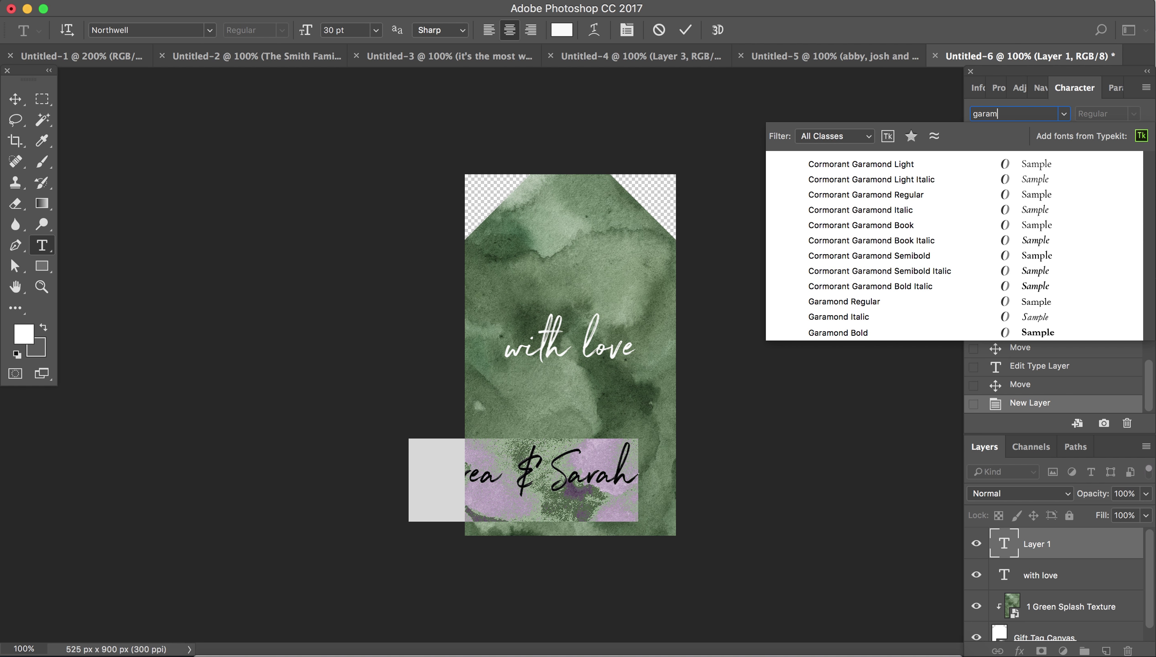
pyautogui.click(868, 332)
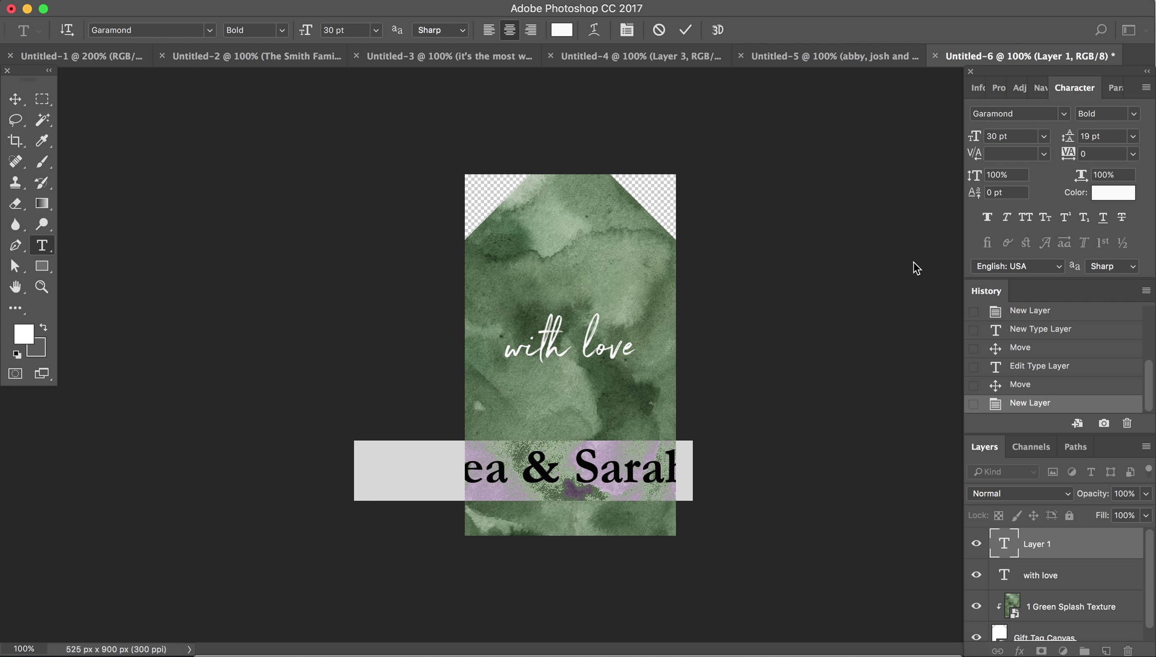
# Make the names 8 pt All Caps with 200 tracking, placed at the tag's bottom centre
pyautogui.click(1011, 136)
pyautogui.write('10')
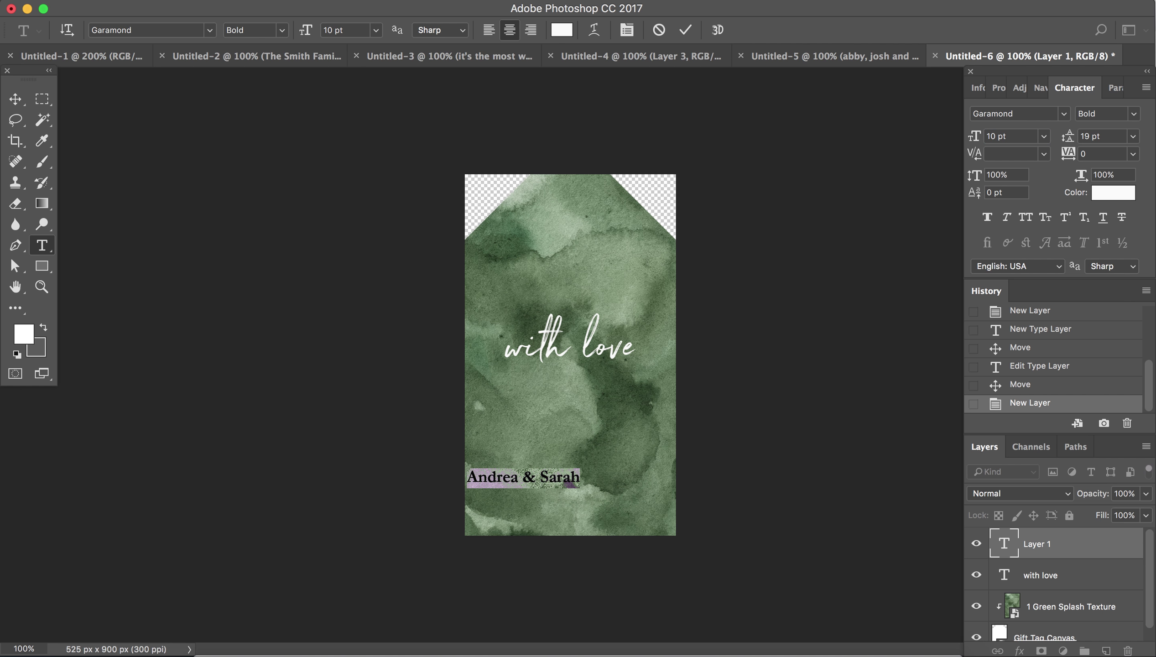
pyautogui.click(1026, 217)
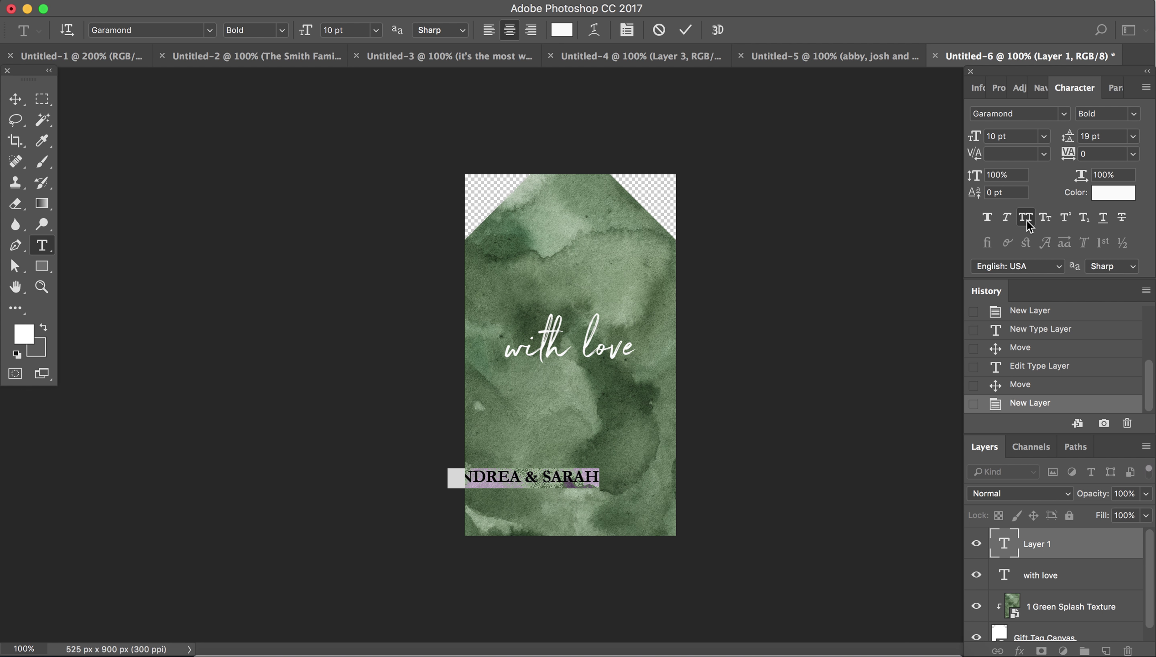
pyautogui.doubleClick(1094, 153)
pyautogui.write('200')
pyautogui.press('Return')
pyautogui.click(1011, 136)
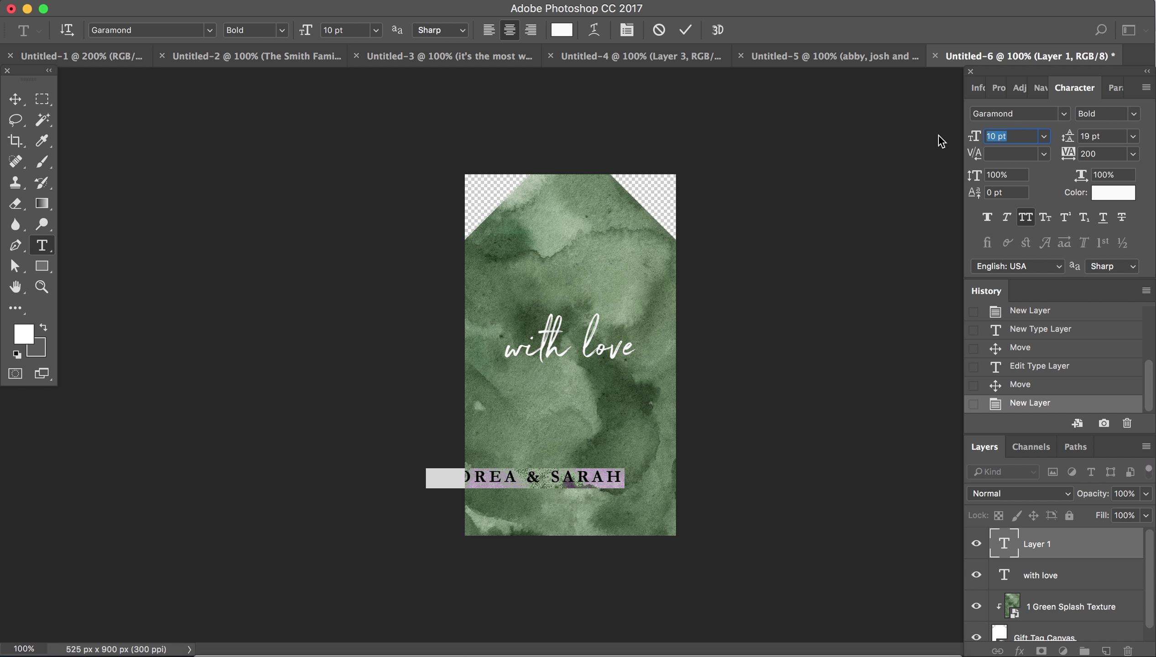
pyautogui.write('8')
pyautogui.click(15, 98)
pyautogui.moveTo(561, 474)
pyautogui.mouseDown()
pyautogui.moveTo(600, 453)
pyautogui.moveTo(610, 392)
pyautogui.moveTo(612, 509)
pyautogui.mouseUp()
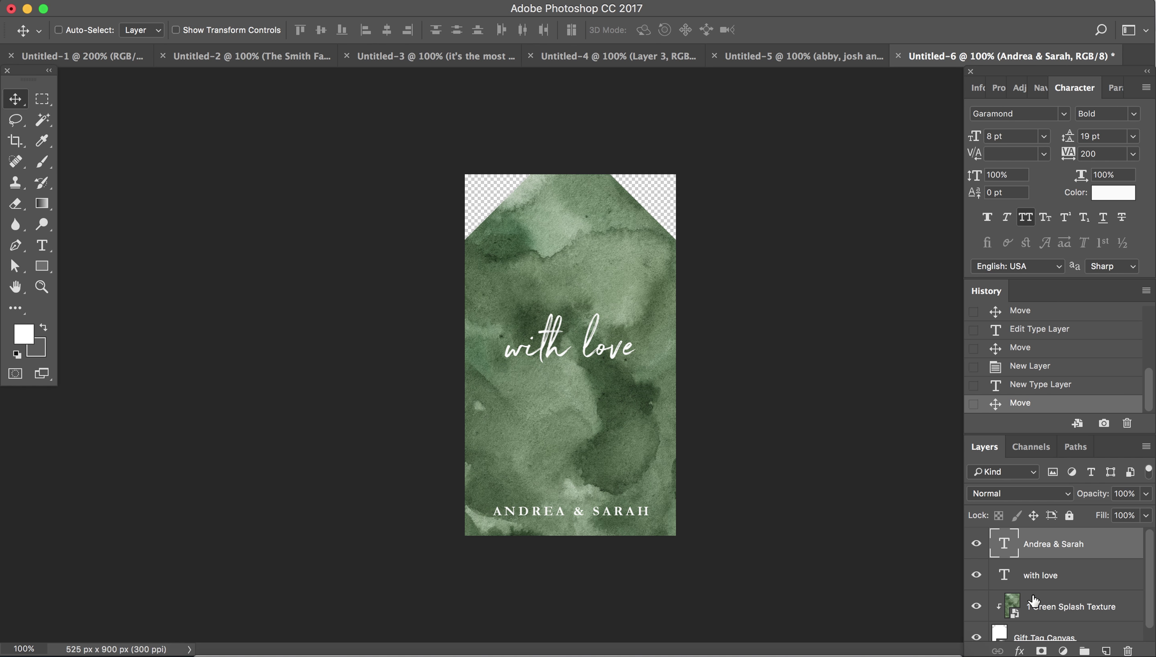
# Append 'from,' to the script text so it reads 'with love from,'
pyautogui.click(1039, 580)
pyautogui.doubleClick(605, 347)
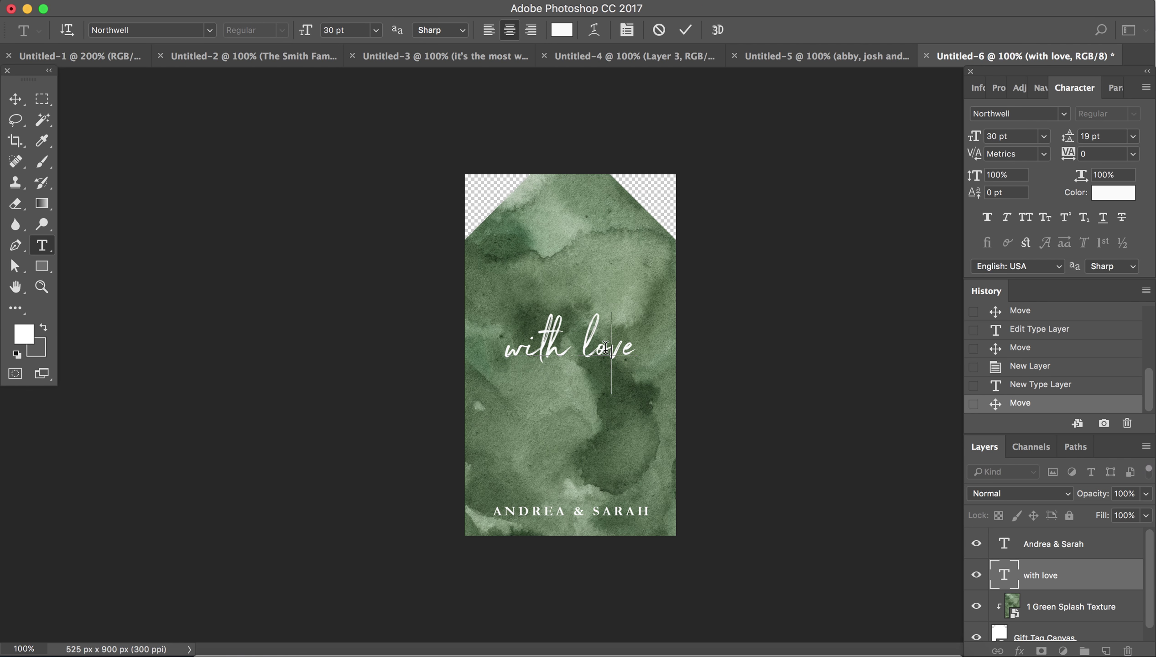
pyautogui.write('from,')
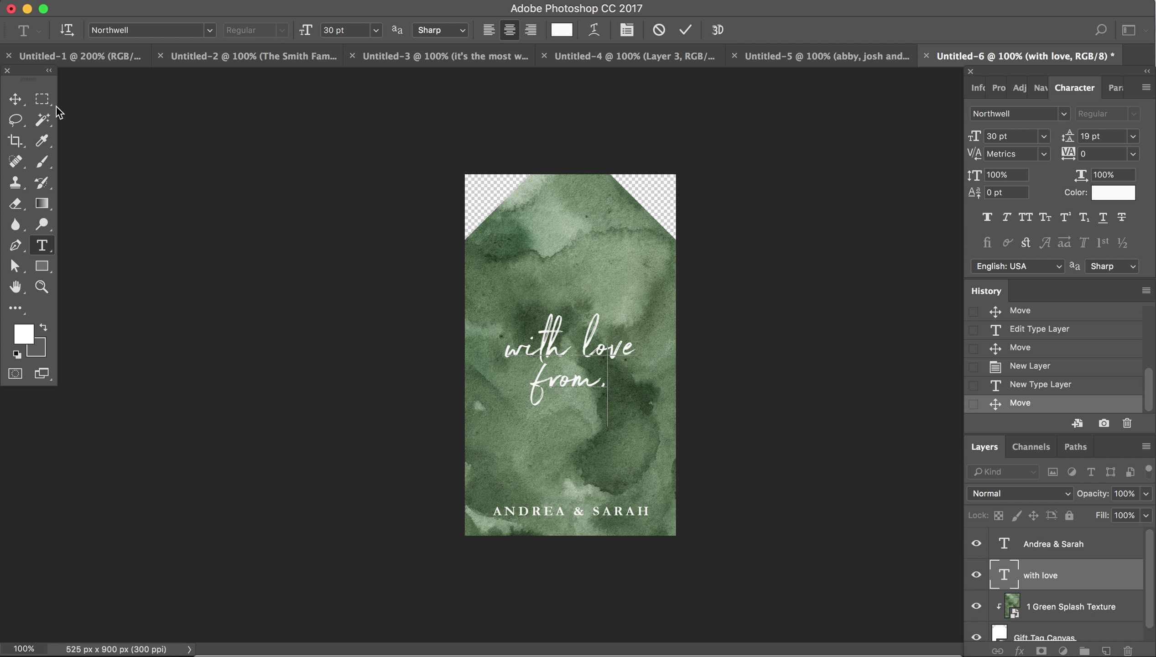
pyautogui.click(19, 98)
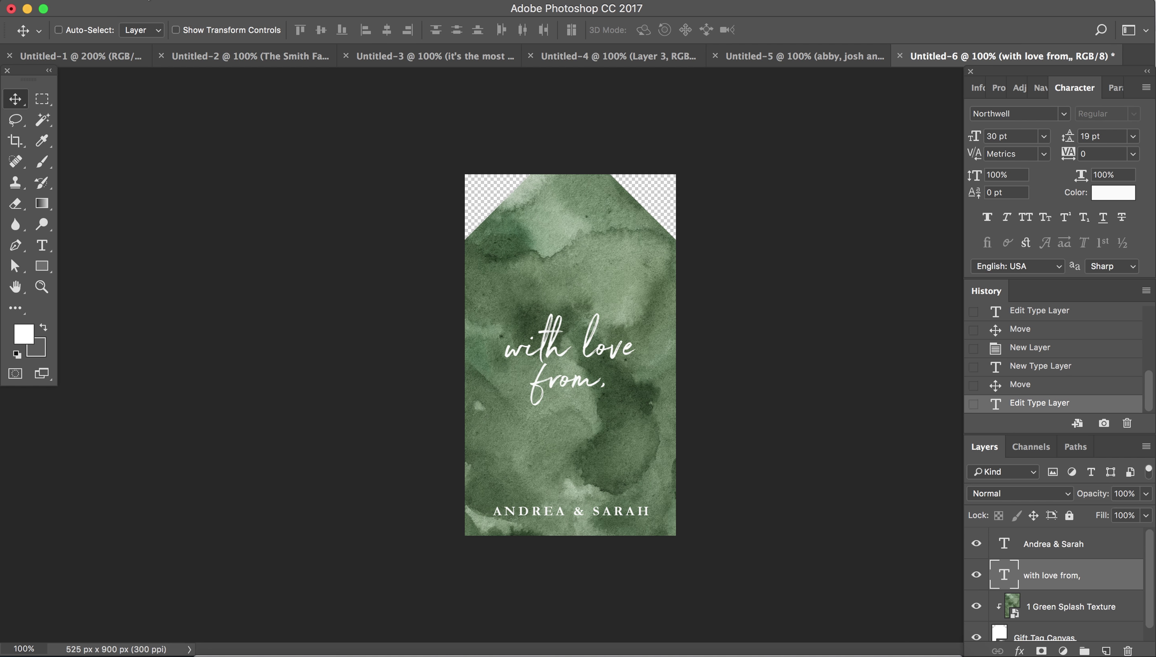
pyautogui.click(149, 3)
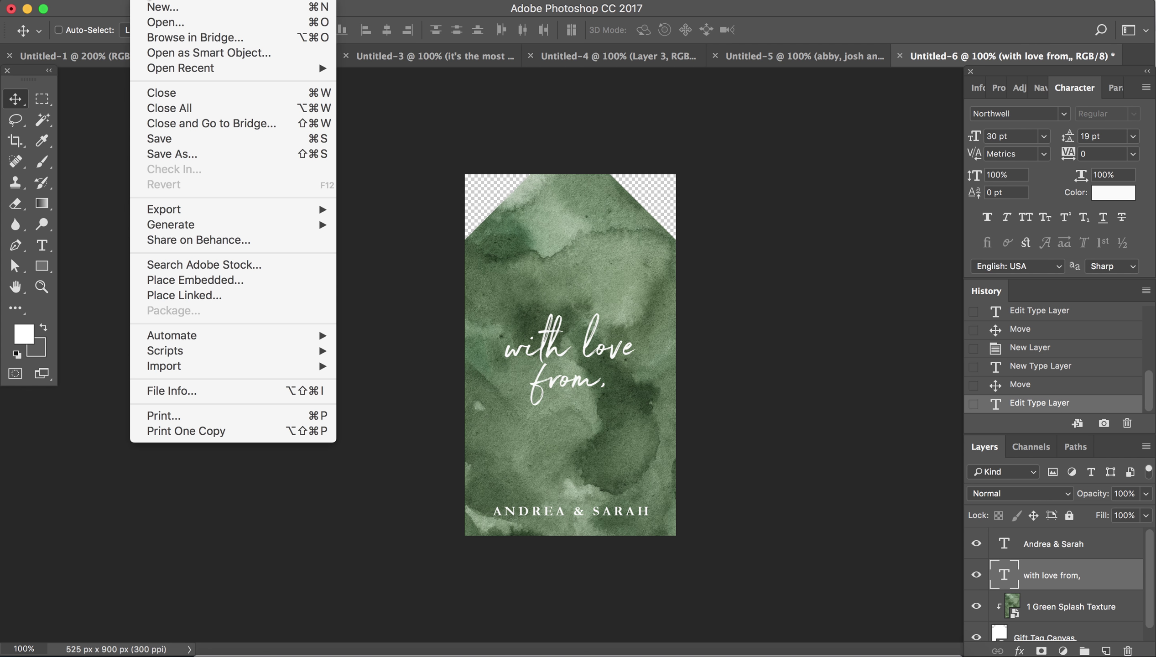
# Save the tag as a JPEG named Watercolor Tag, accepting the quality settings
pyautogui.click(182, 155)
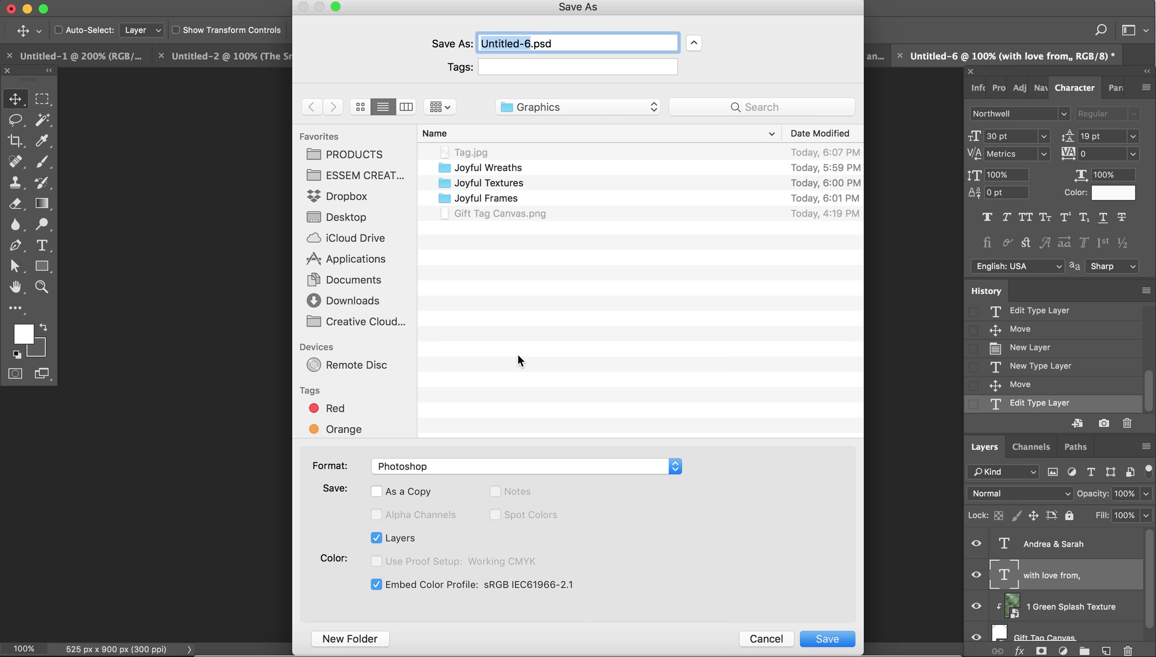
pyautogui.click(492, 464)
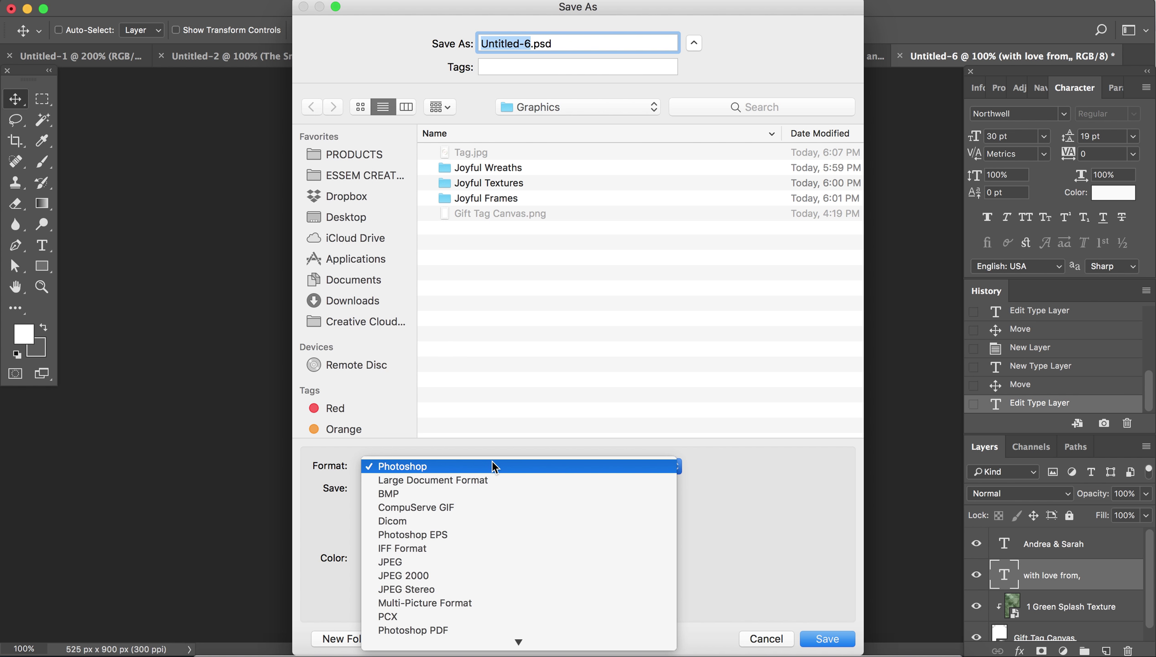
pyautogui.click(447, 563)
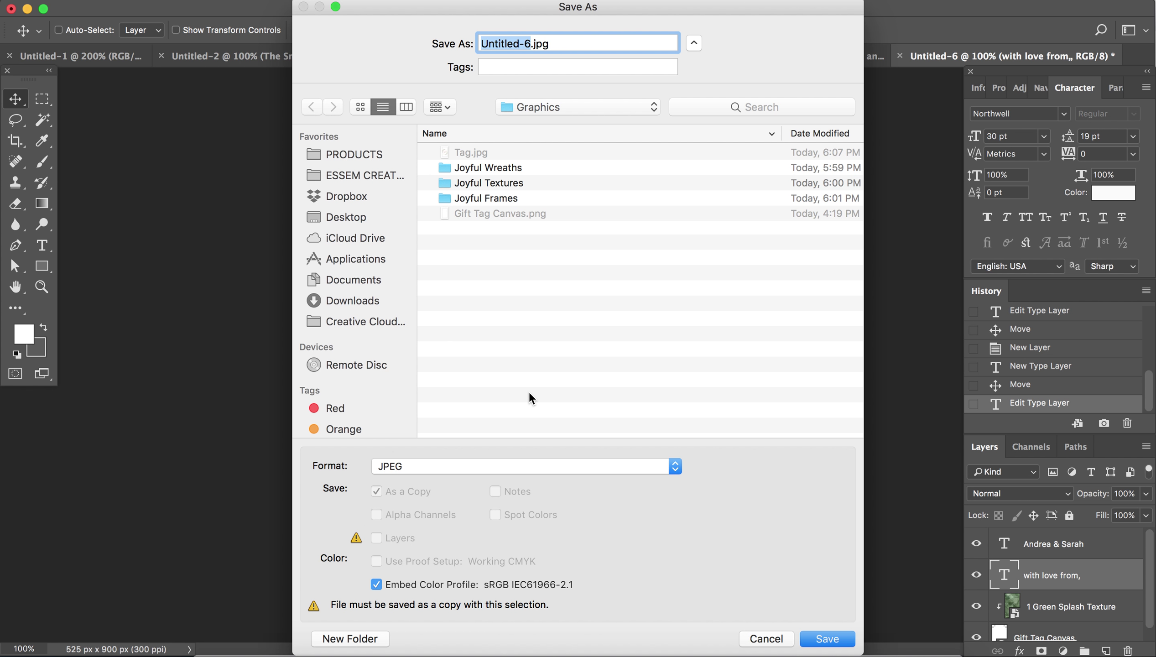
pyautogui.write('watercolor Tag')
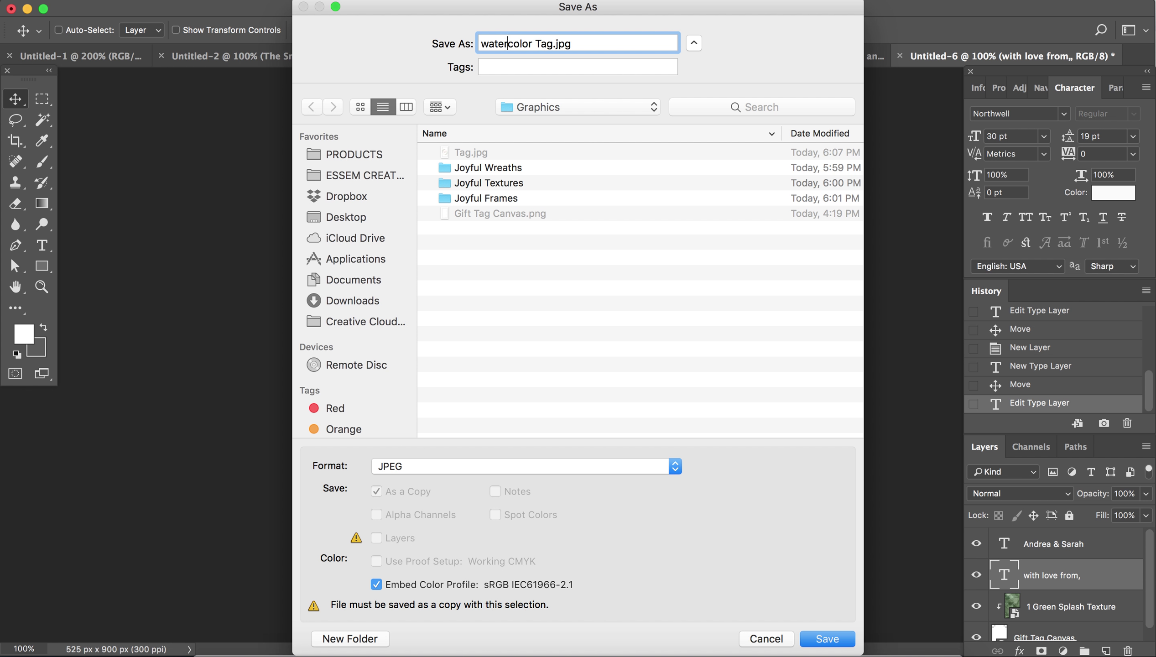
pyautogui.press('BackSpace')
pyautogui.write('W')
pyautogui.click(822, 640)
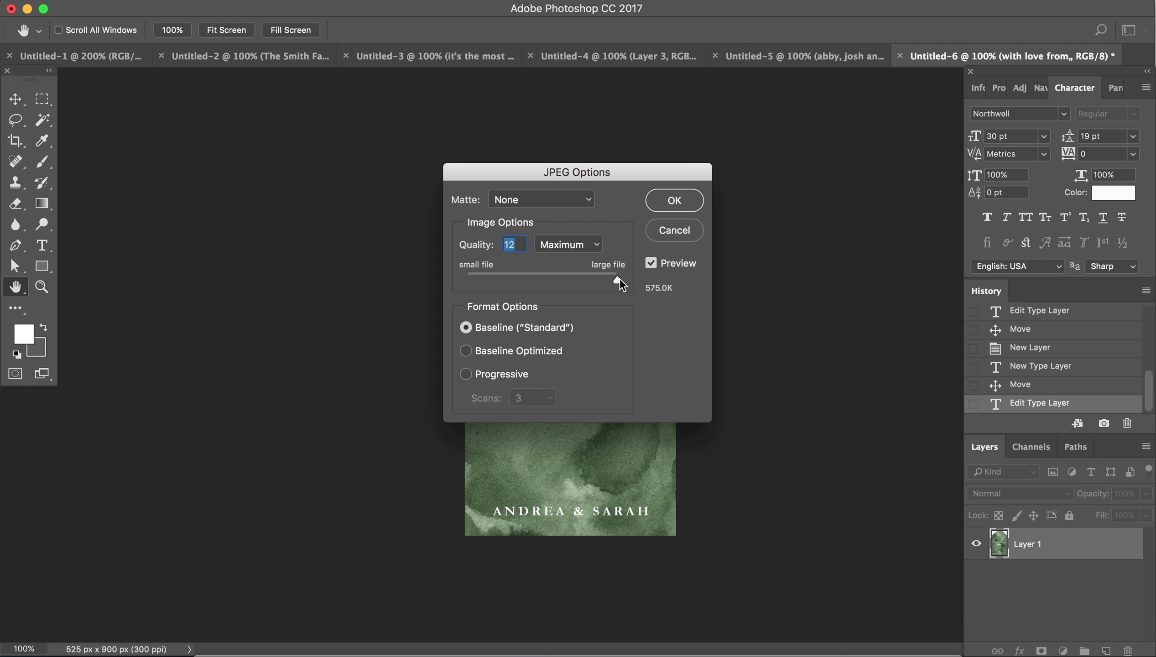
pyautogui.click(682, 200)
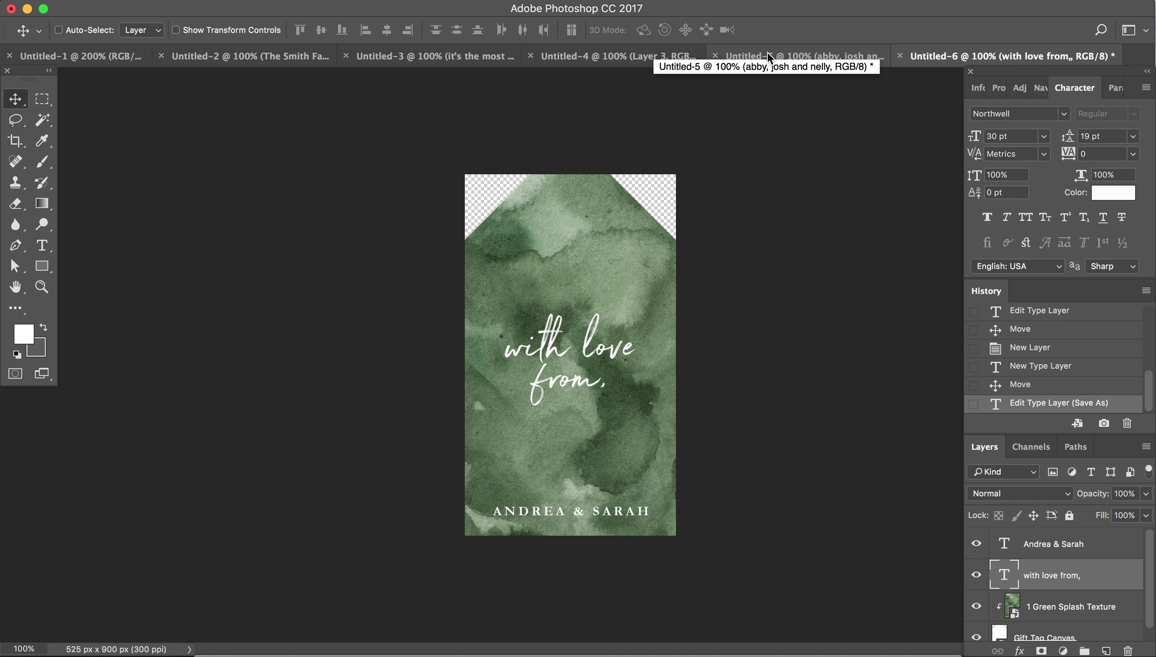
# Save another copy of the tag as a PNG named Watercolor Gift Tag
pyautogui.click(145, 3)
pyautogui.click(190, 156)
pyautogui.click(501, 468)
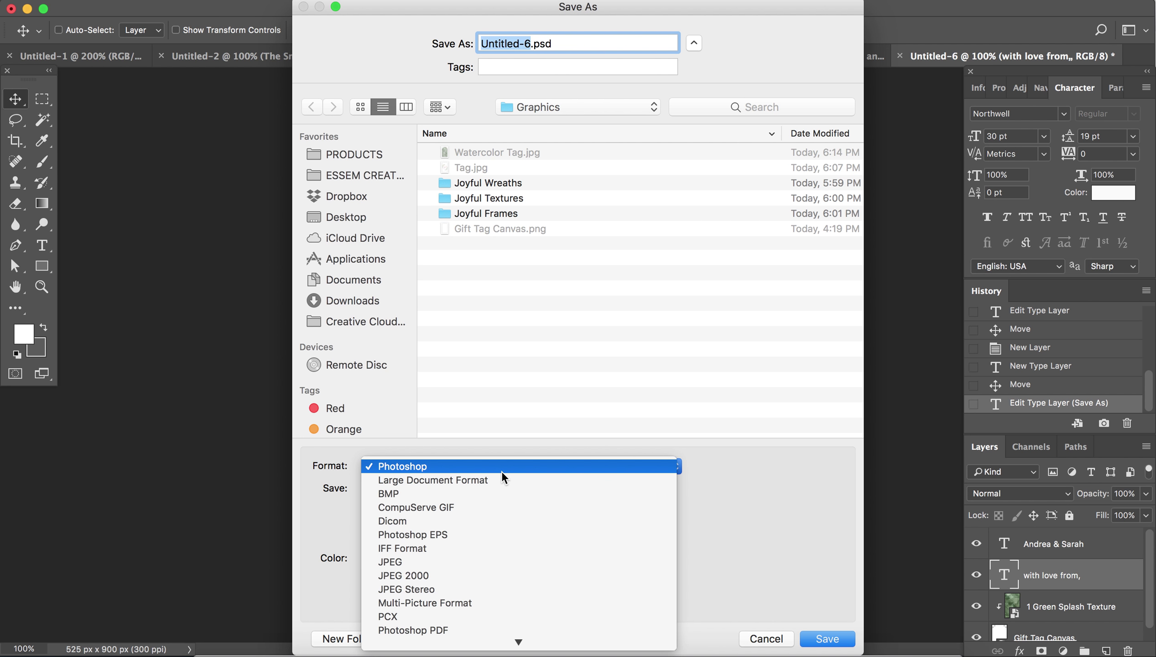
pyautogui.click(397, 628)
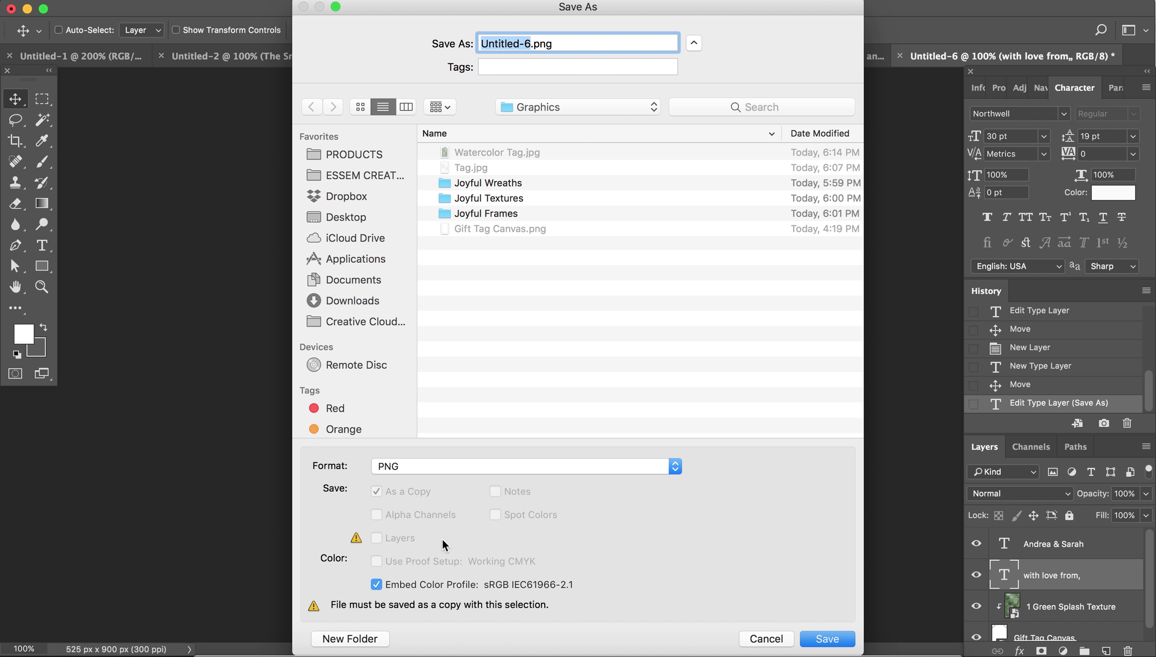
pyautogui.write('Wat')
pyautogui.write('ercolo')
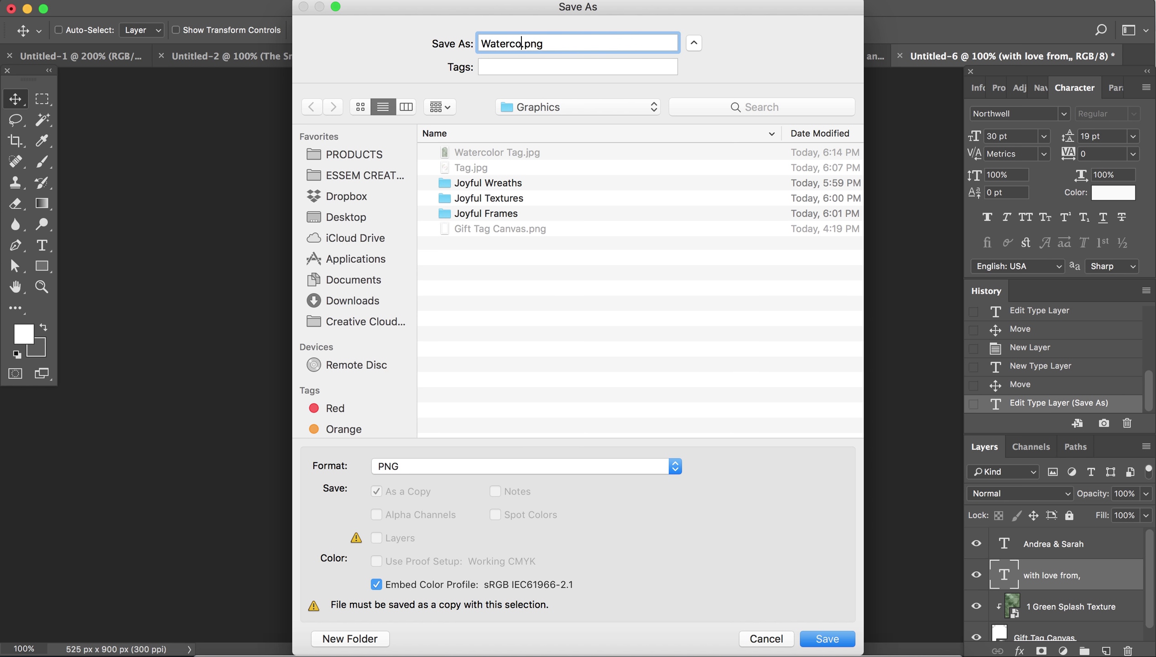
pyautogui.write('r Gift Tag')
pyautogui.click(820, 641)
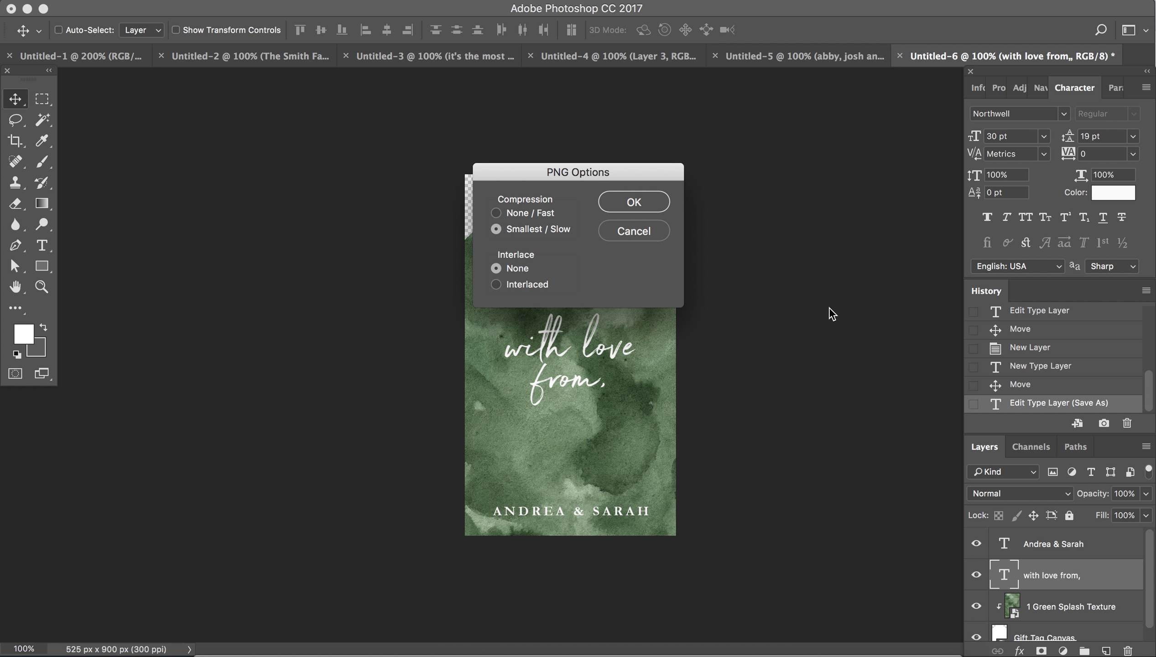
pyautogui.press('Return')
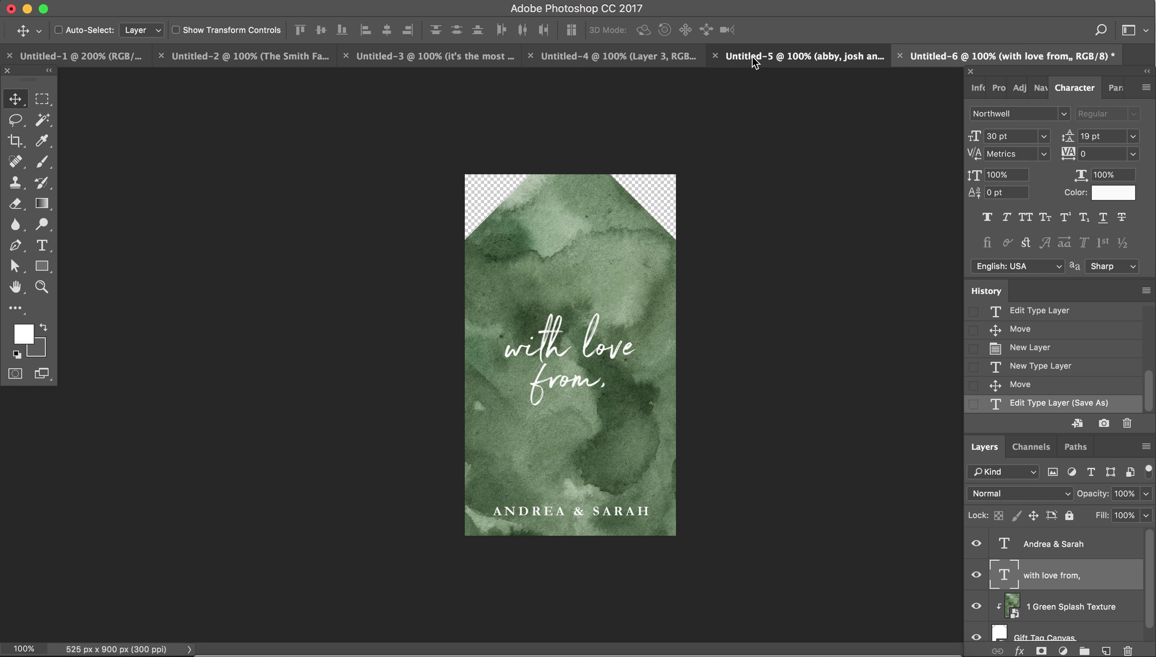
# Switch to the Untitled-5 wreath tag and save it as a PNG named Wreath Gift Tag
pyautogui.click(754, 61)
pyautogui.click(140, 5)
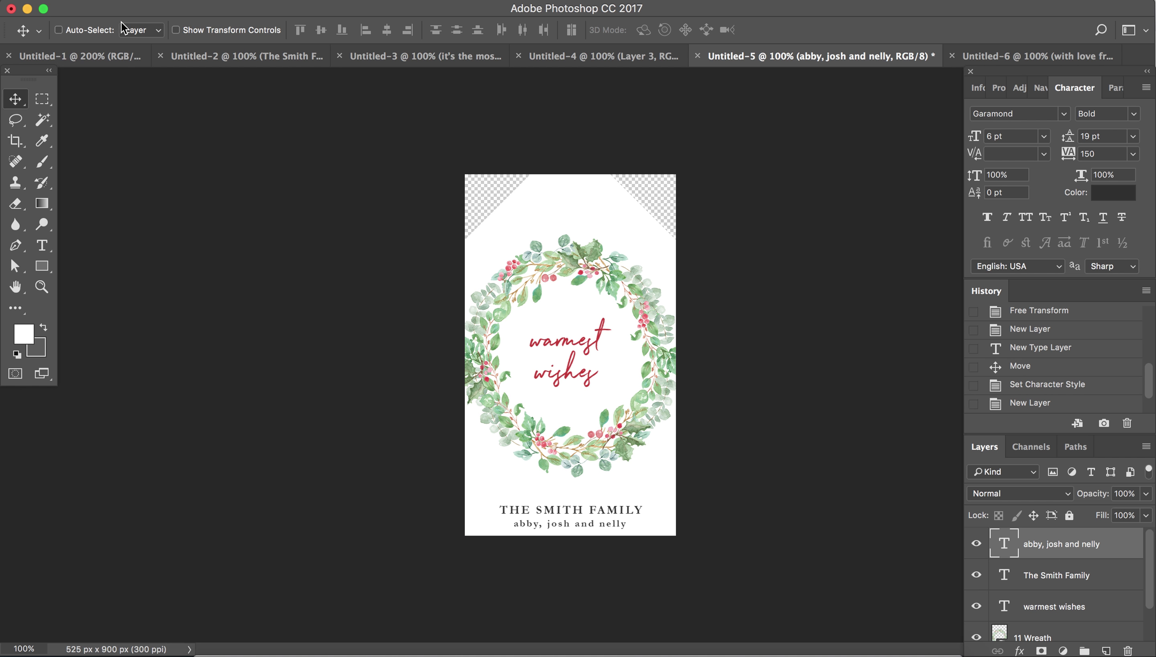
pyautogui.click(170, 154)
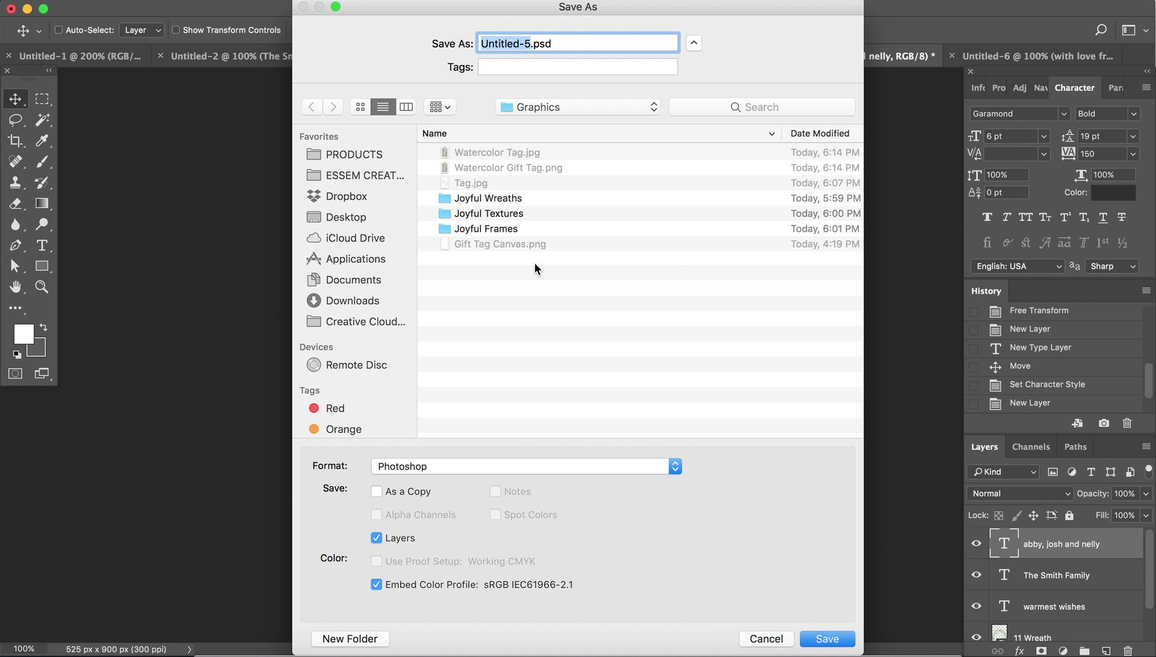
pyautogui.write('Wreath Gift Tag')
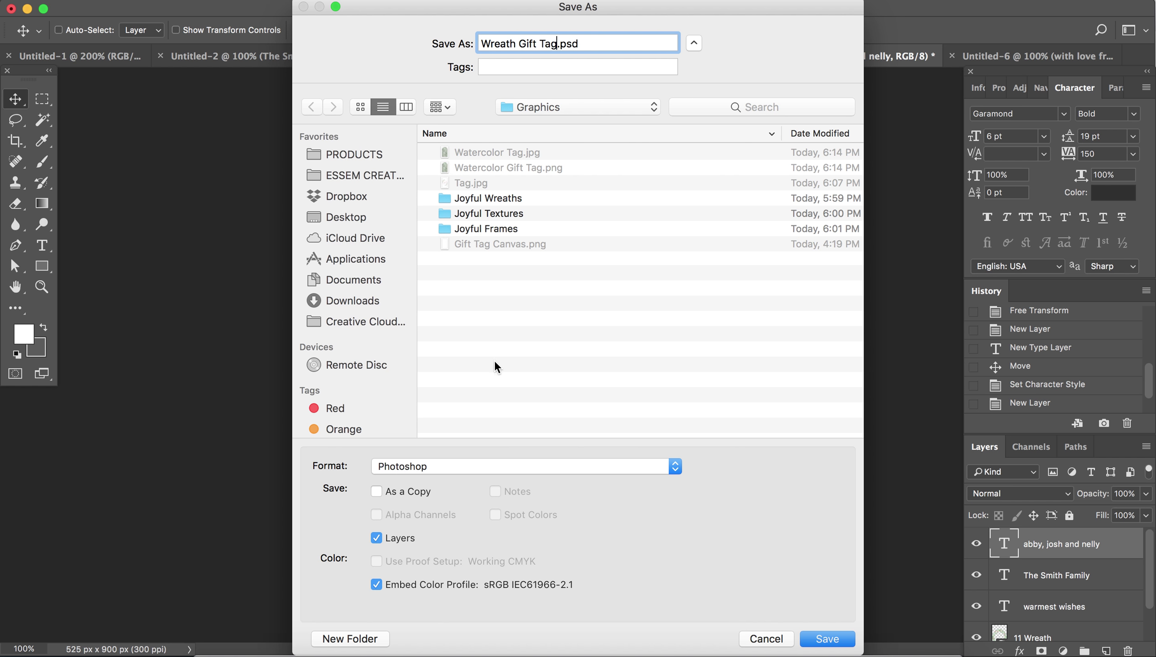
pyautogui.click(458, 466)
pyautogui.write('png')
pyautogui.press('Return')
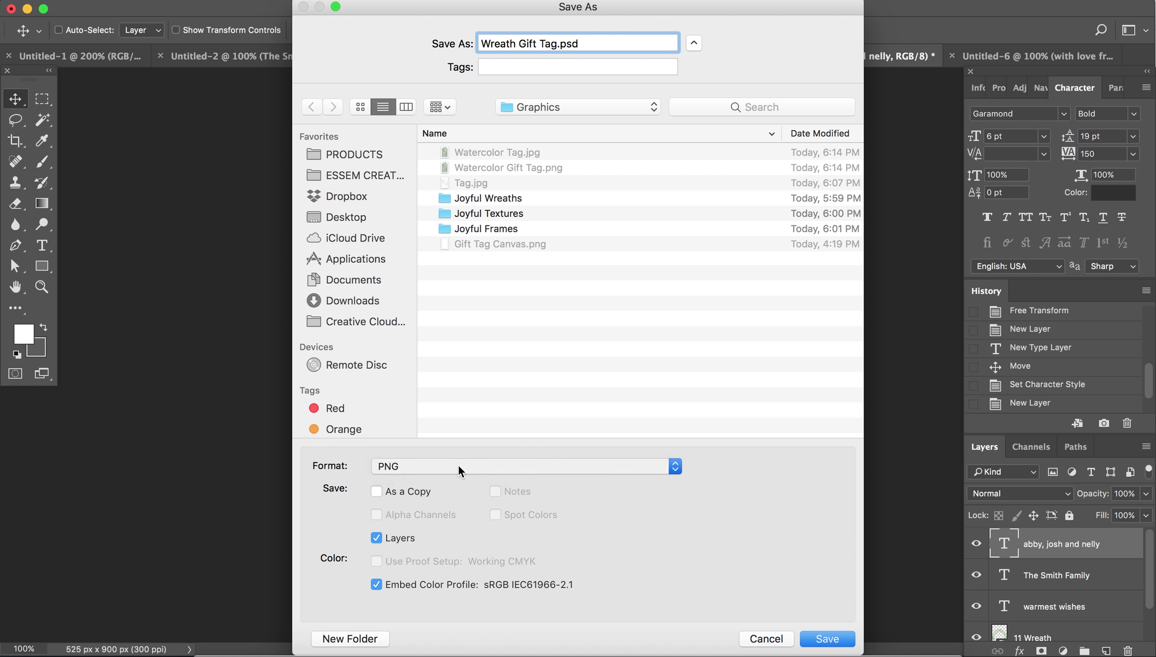
pyautogui.press('Return')
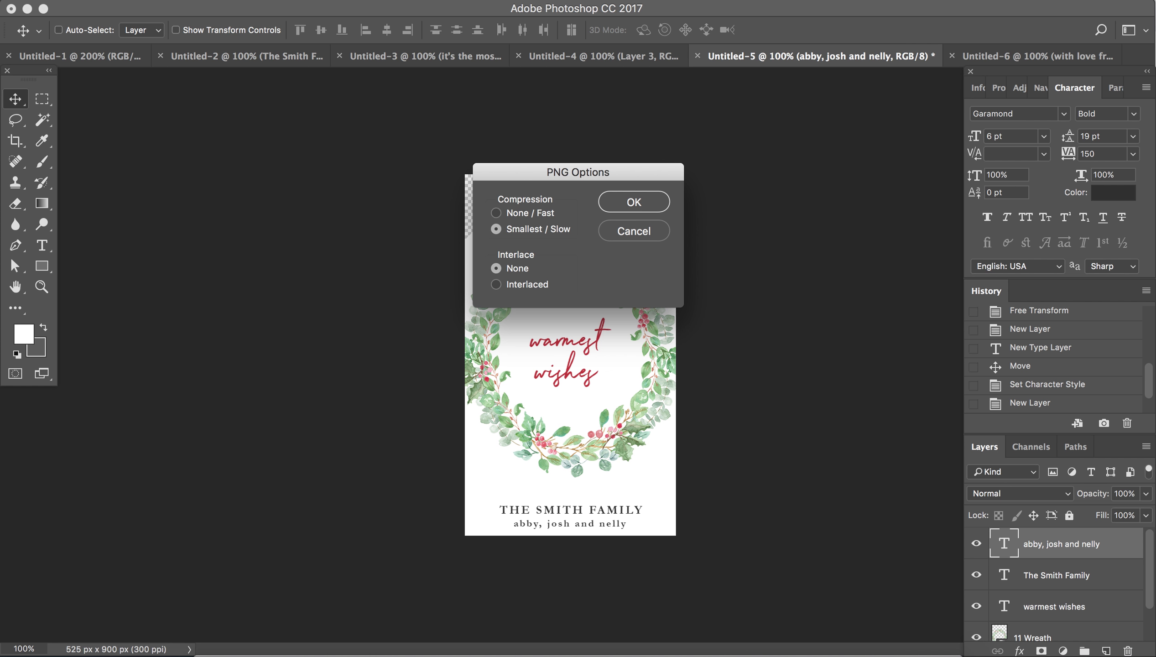
pyautogui.press('Return')
pyautogui.click(215, 650)
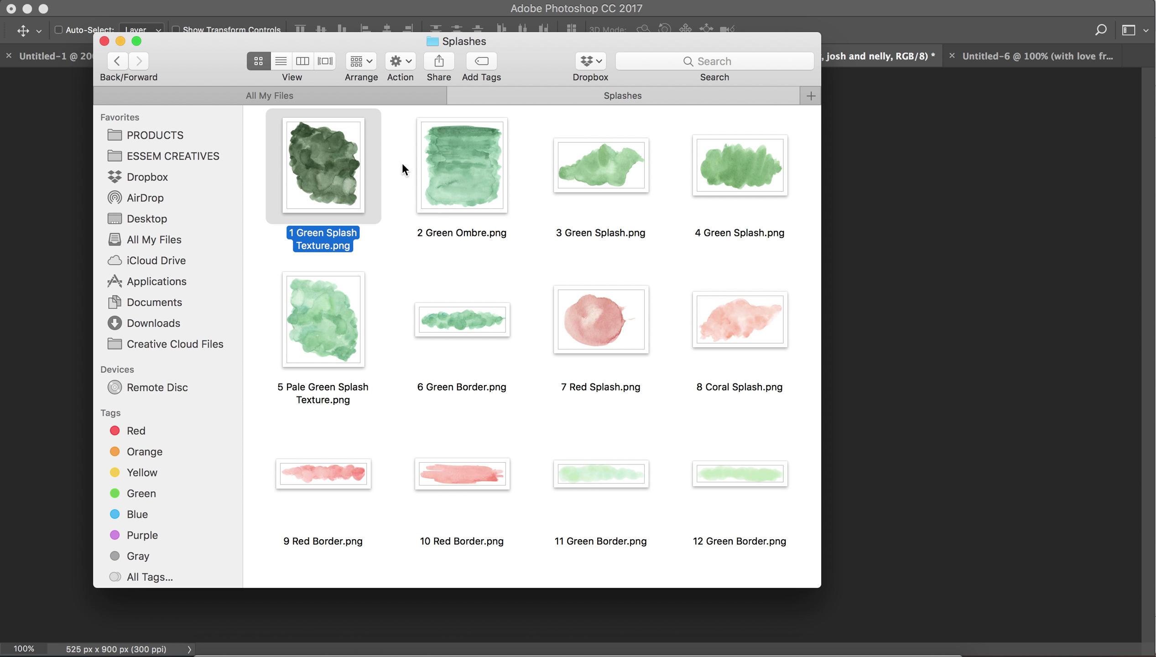
# Return to the Graphics folder and preview Wreath Gift Tag.png, Watercolor Gift Tag.png and Watercolor Tag.jpg in turn
pyautogui.click(117, 61)
pyautogui.click(117, 61)
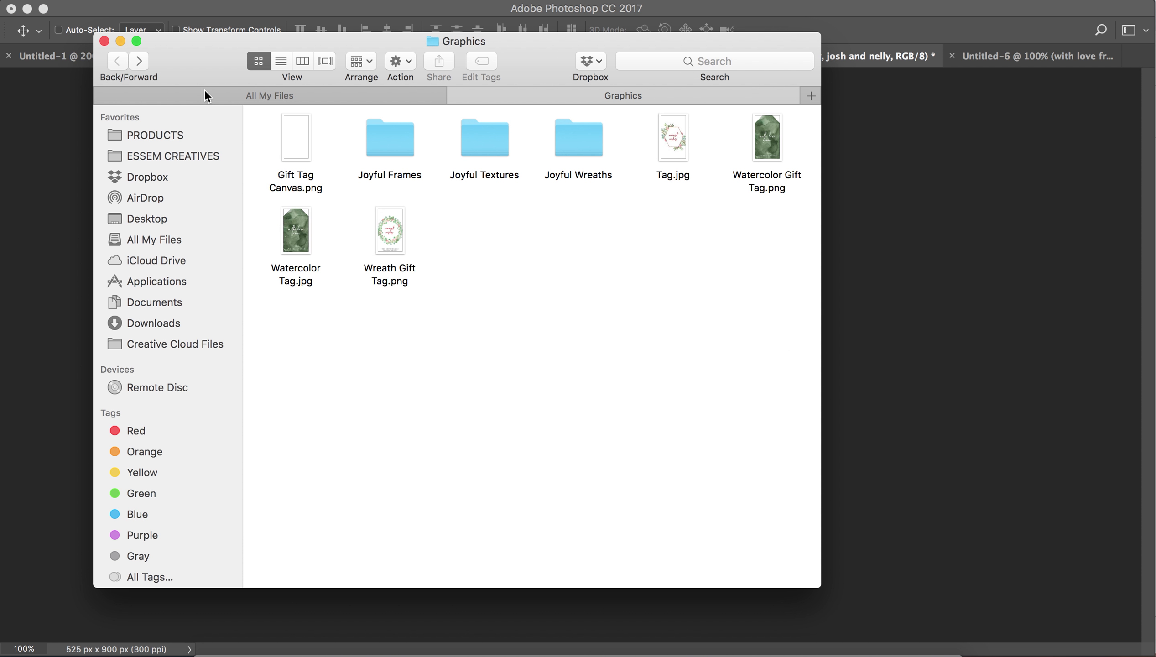
pyautogui.doubleClick(396, 239)
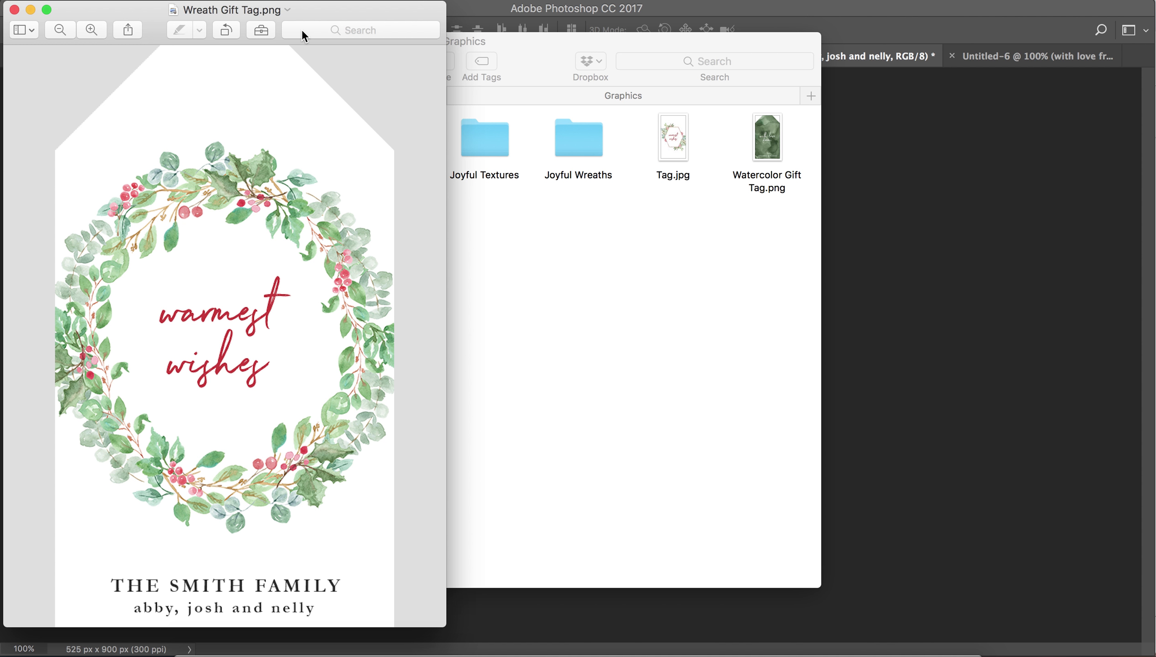
pyautogui.click(14, 10)
pyautogui.doubleClick(766, 138)
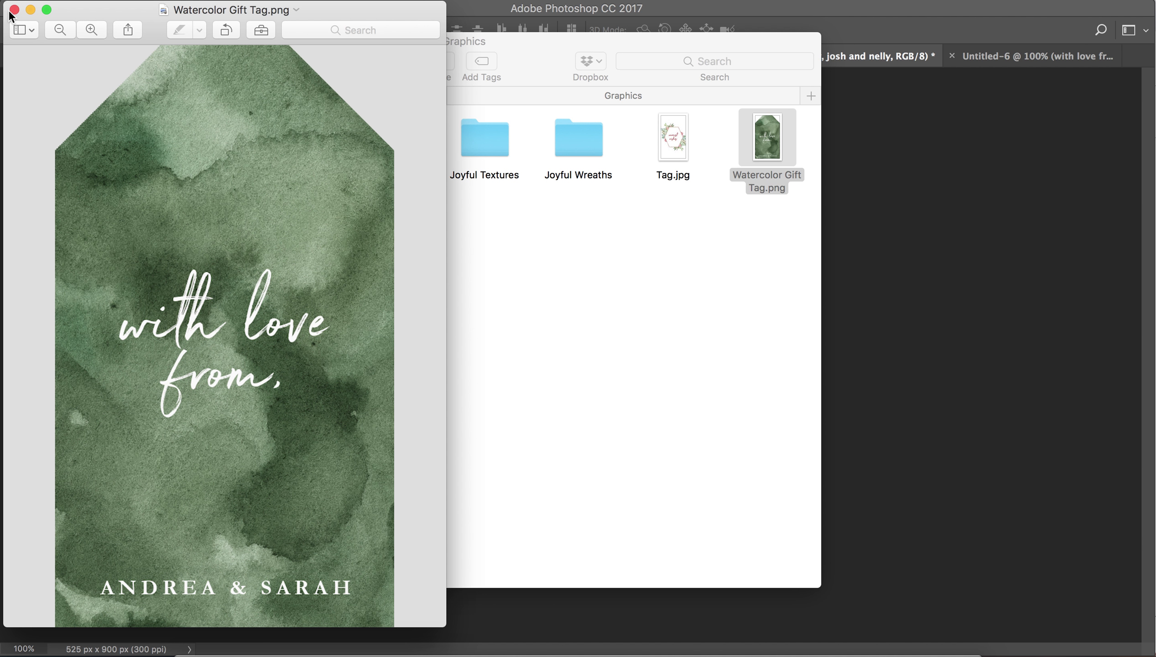
pyautogui.click(14, 10)
pyautogui.doubleClick(293, 225)
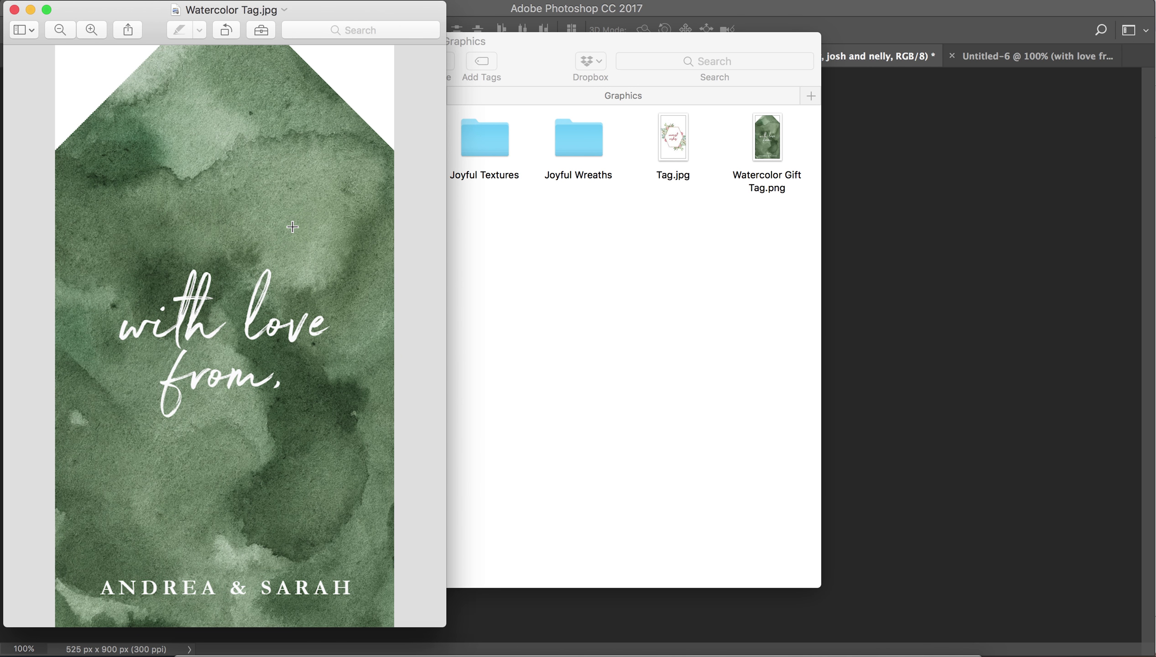
pyautogui.click(14, 10)
# Open Watercolor Gift Tag.png and Wreath Gift Tag.png in Preview side by side
pyautogui.doubleClick(748, 142)
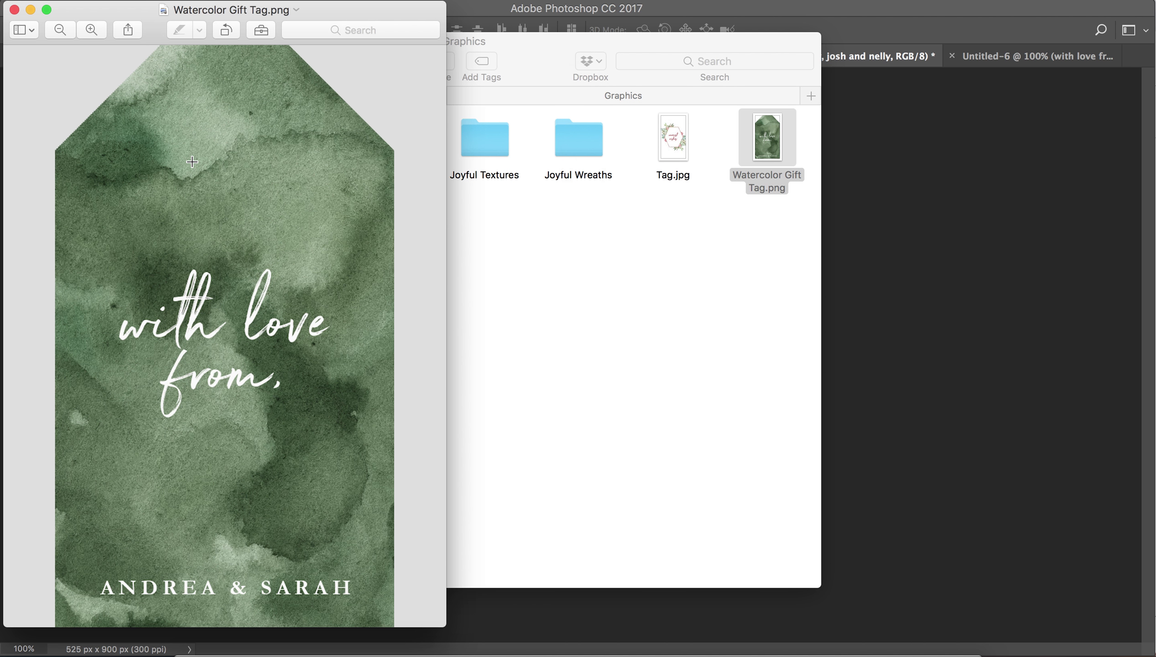
pyautogui.click(570, 219)
pyautogui.moveTo(479, 62); pyautogui.dragTo(748, 22)
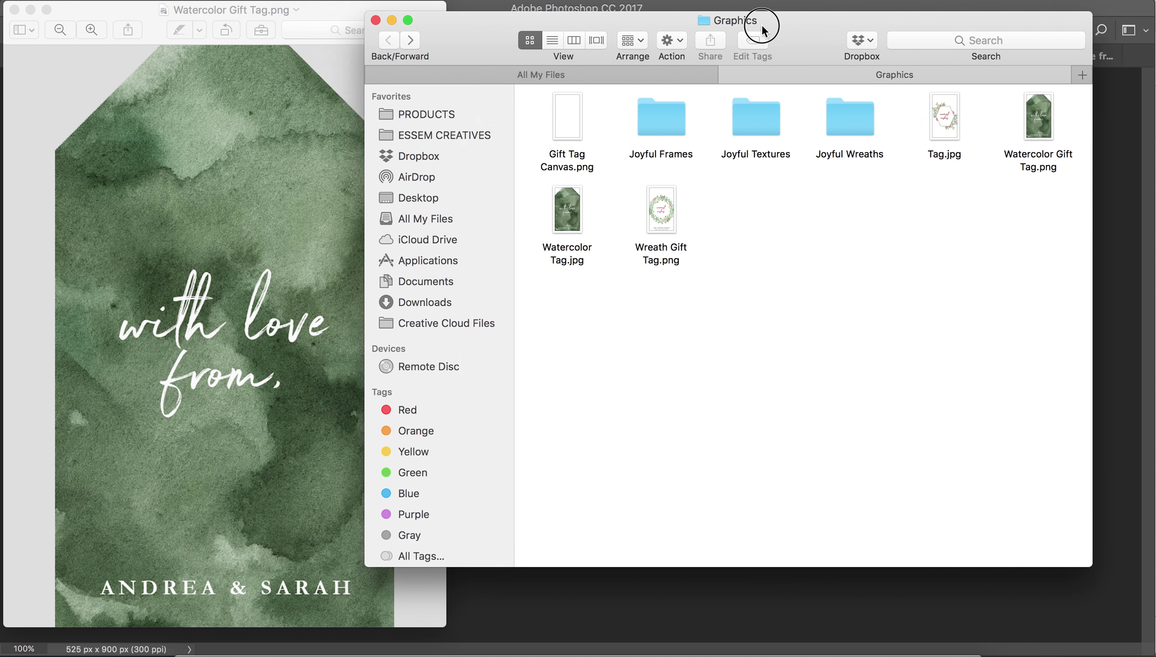
pyautogui.doubleClick(696, 214)
pyautogui.moveTo(349, 29); pyautogui.dragTo(775, 8)
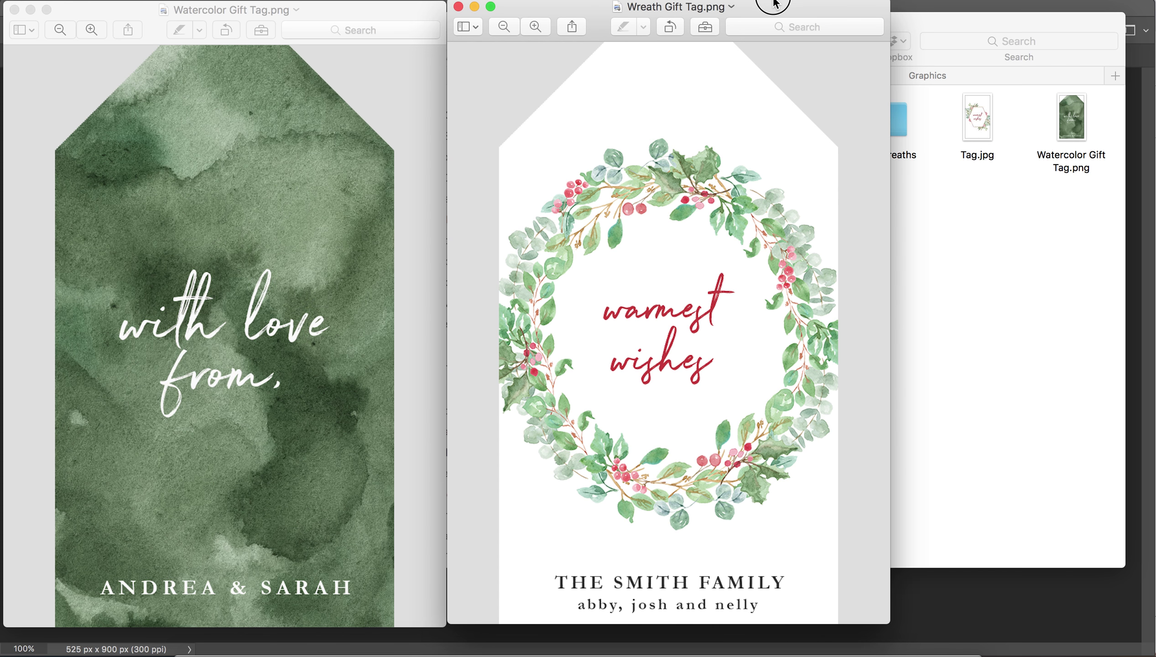
pyautogui.click(778, 10)
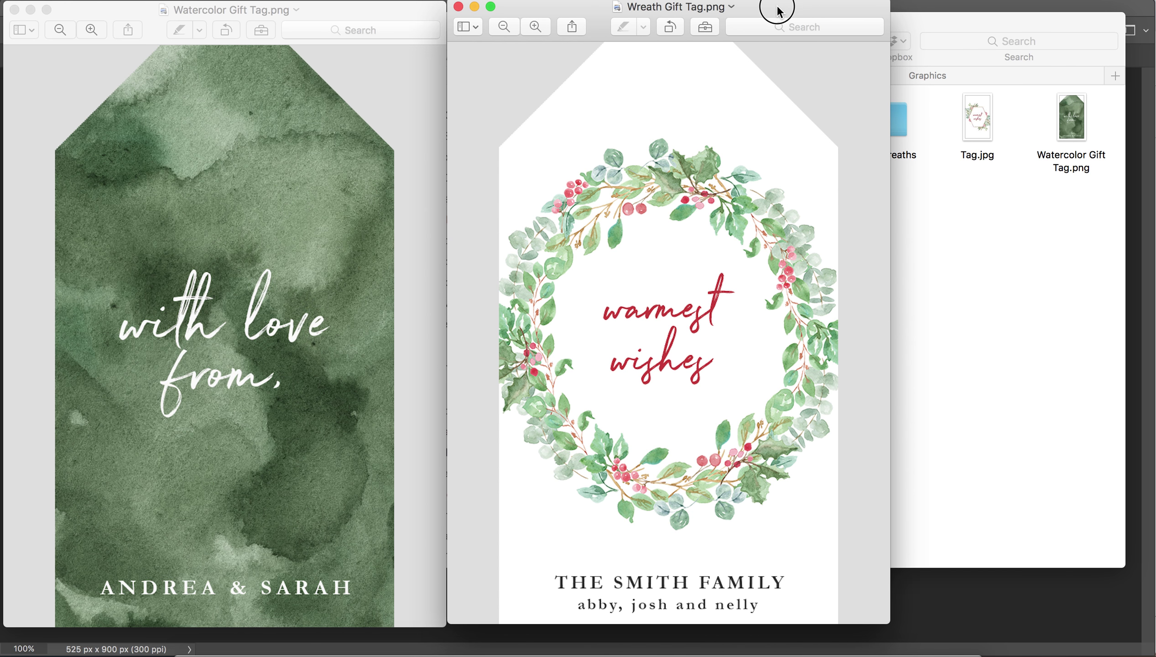